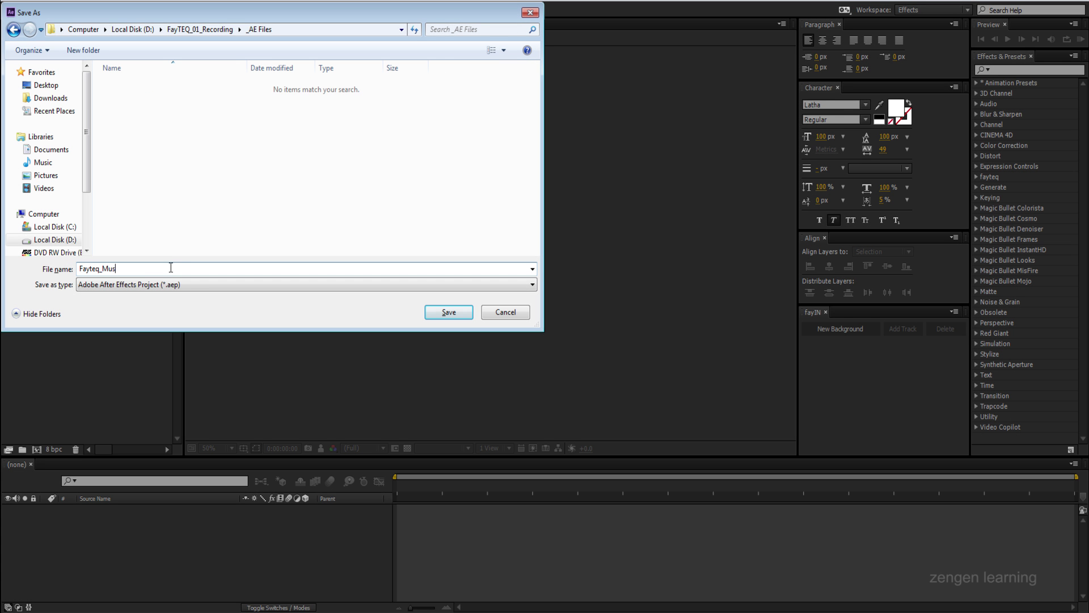
Save the project file in the _AE Files folder and name the footage's composition Project
{"action": "key", "text": "Return"}
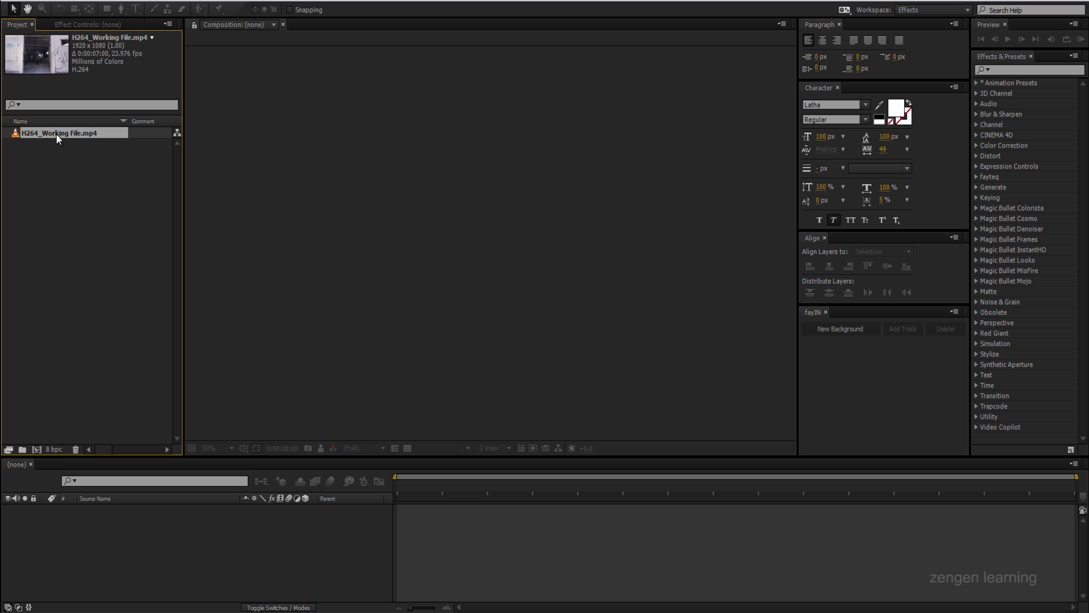
{"action": "type", "text": "Wo"}
{"action": "type", "text": "Project"}
{"action": "key", "text": "Return"}
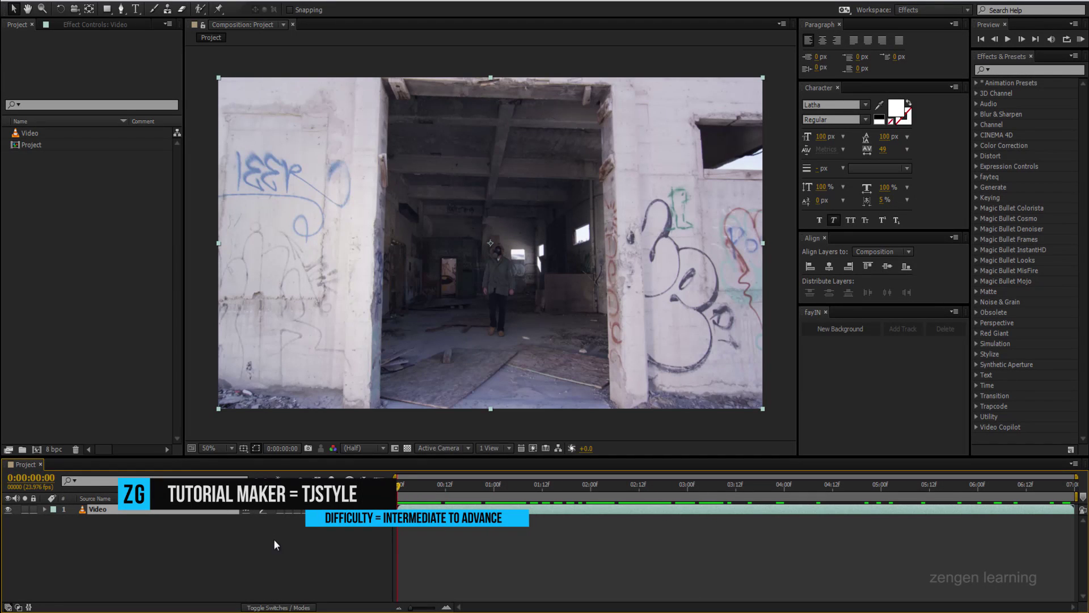
Apply the fayIN effect to the Video layer and select its Project background for tracking
{"action": "left_click", "coordinate": [117, 4]}
{"action": "left_click", "coordinate": [302, 161]}
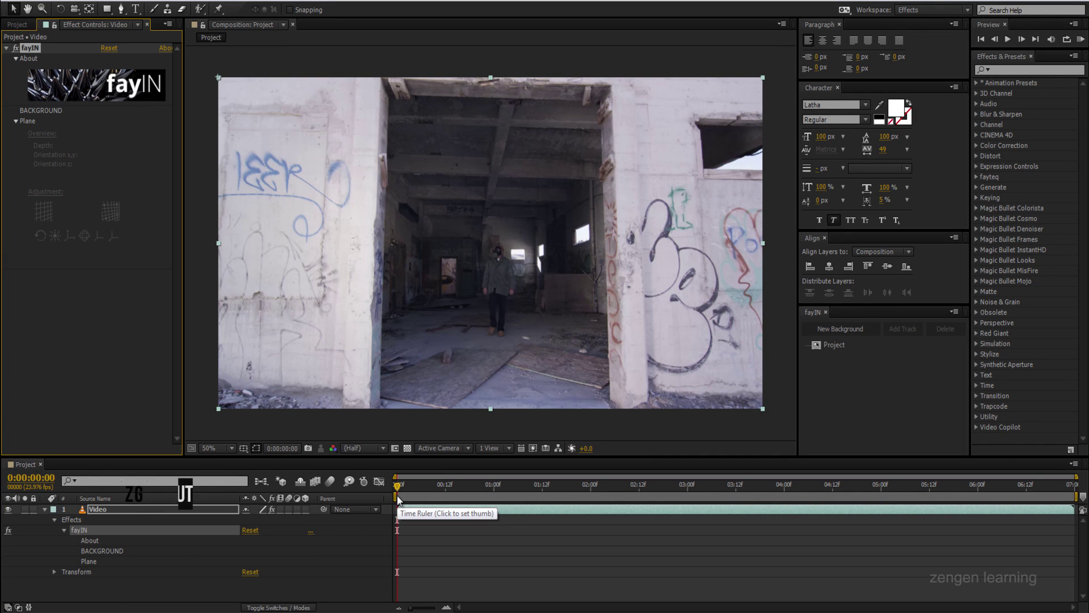
{"action": "left_click", "coordinate": [834, 344]}
{"action": "left_click", "coordinate": [902, 329]}
{"action": "left_click_drag", "start_coordinate": [562, 487], "coordinate": [723, 496]}
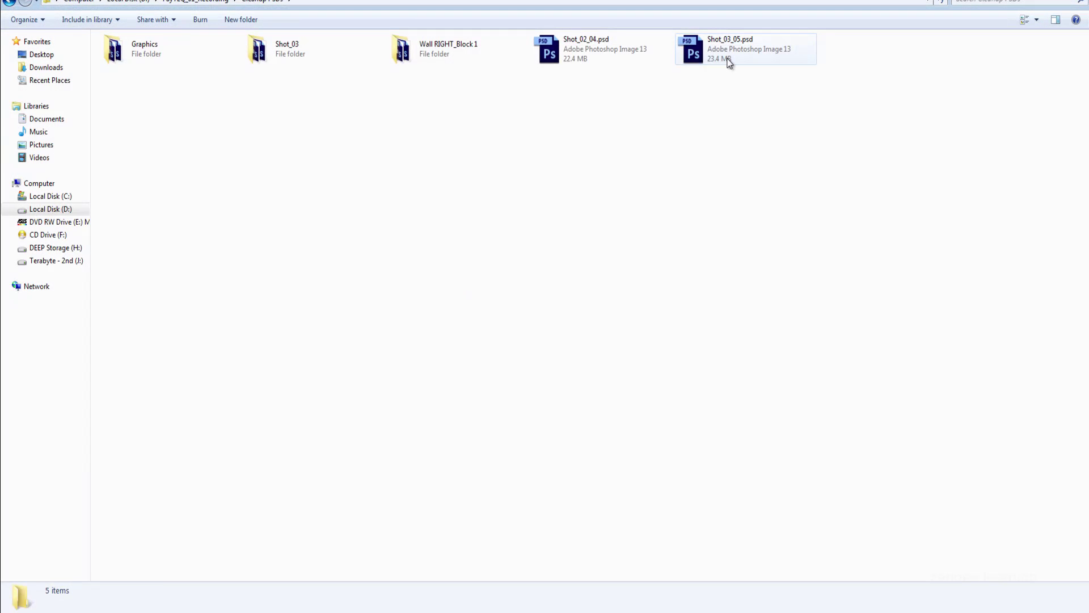
Open the cleanup files Shot_03_05.psd and Shot_02_04.psd in Photoshop, and close Shot_03_05.psd
{"action": "double_click", "coordinate": [729, 60]}
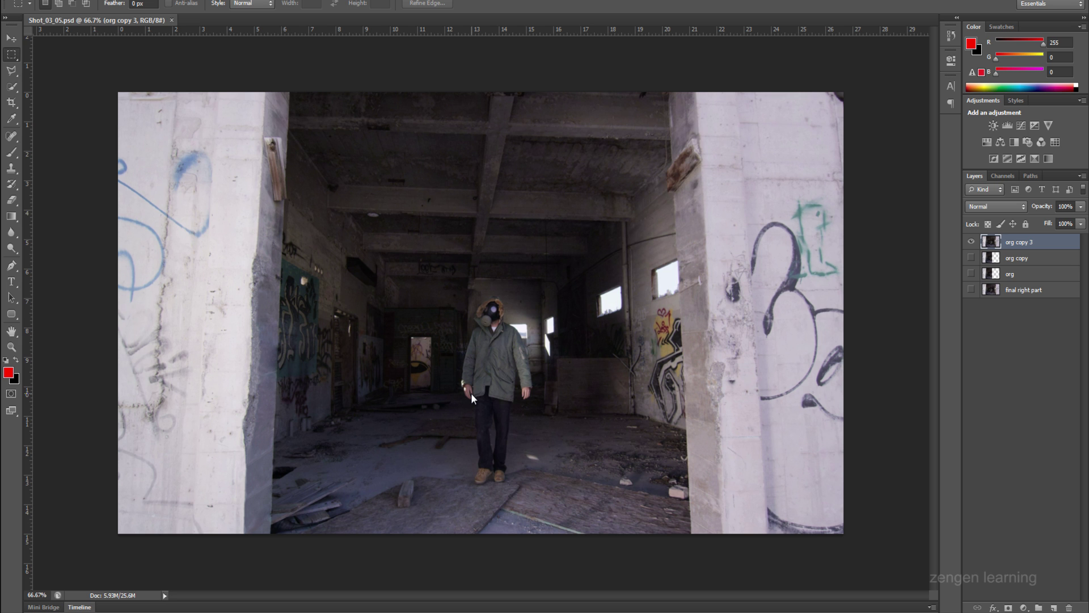
{"action": "key", "text": "alt+Tab"}
{"action": "double_click", "coordinate": [596, 66]}
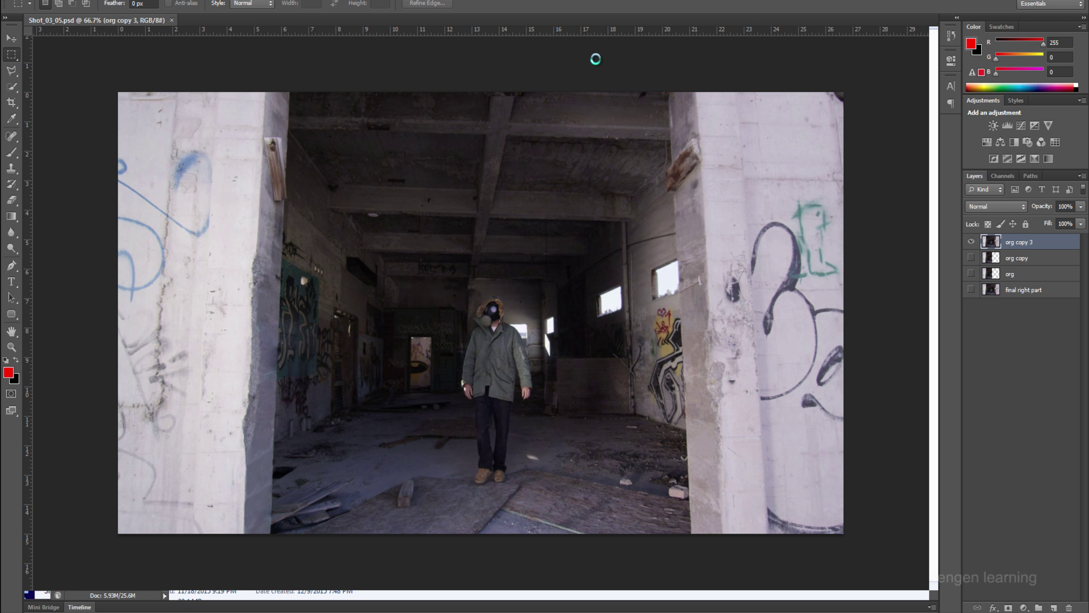
{"action": "left_click", "coordinate": [172, 21]}
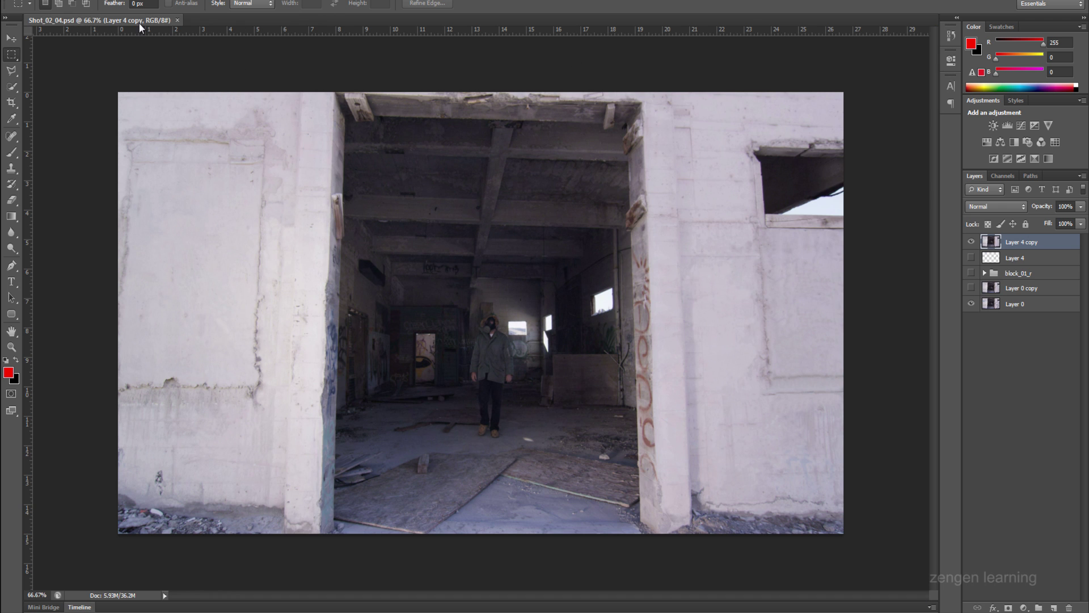
Outline the front face of the doorway's left pillar with the Pen tool and convert the path into a selection
{"action": "left_click", "coordinate": [11, 265]}
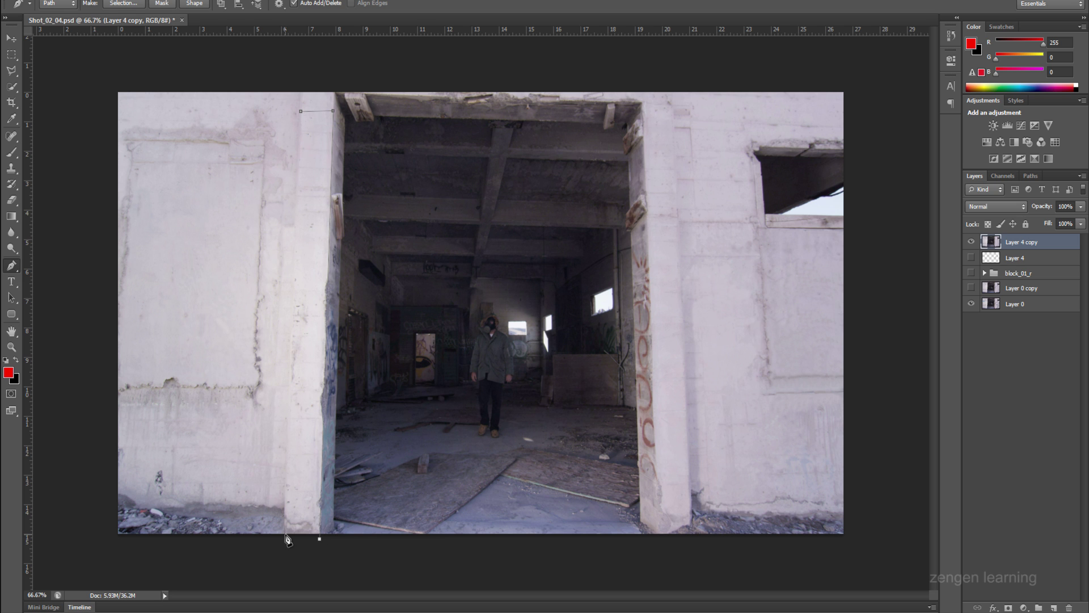
{"action": "right_click", "coordinate": [307, 162]}
{"action": "left_click", "coordinate": [359, 220]}
{"action": "left_click", "coordinate": [591, 172]}
Create a 1200 by 1200 document, move the selected pillar face into it, and close Shot_02_04.psd
{"action": "key", "text": "v"}
{"action": "key", "text": "ctrl+n"}
{"action": "key", "text": "Tab"}
{"action": "type", "text": "1200"}
{"action": "key", "text": "Tab"}
{"action": "type", "text": "1200"}
{"action": "key", "text": "Return"}
{"action": "key", "text": "ctrl+Tab"}
{"action": "left_click_drag", "start_coordinate": [319, 227], "coordinate": [544, 261]}
{"action": "key", "text": "ctrl+Tab"}
{"action": "key", "text": "ctrl+w"}
{"action": "left_click", "coordinate": [547, 220]}
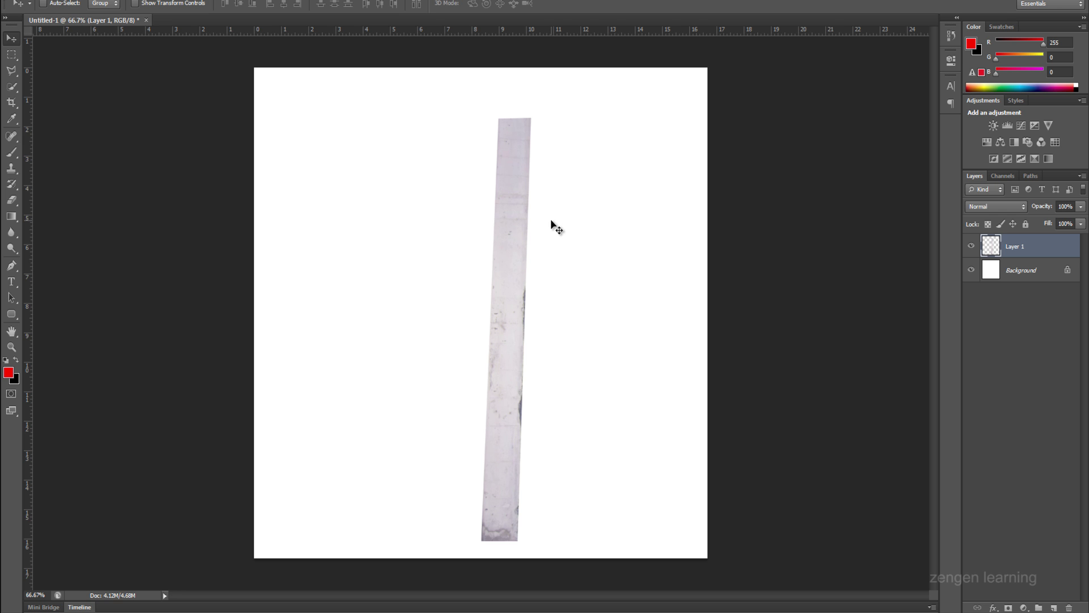
{"action": "left_click", "coordinate": [1015, 272]}
{"action": "key", "text": "Delete"}
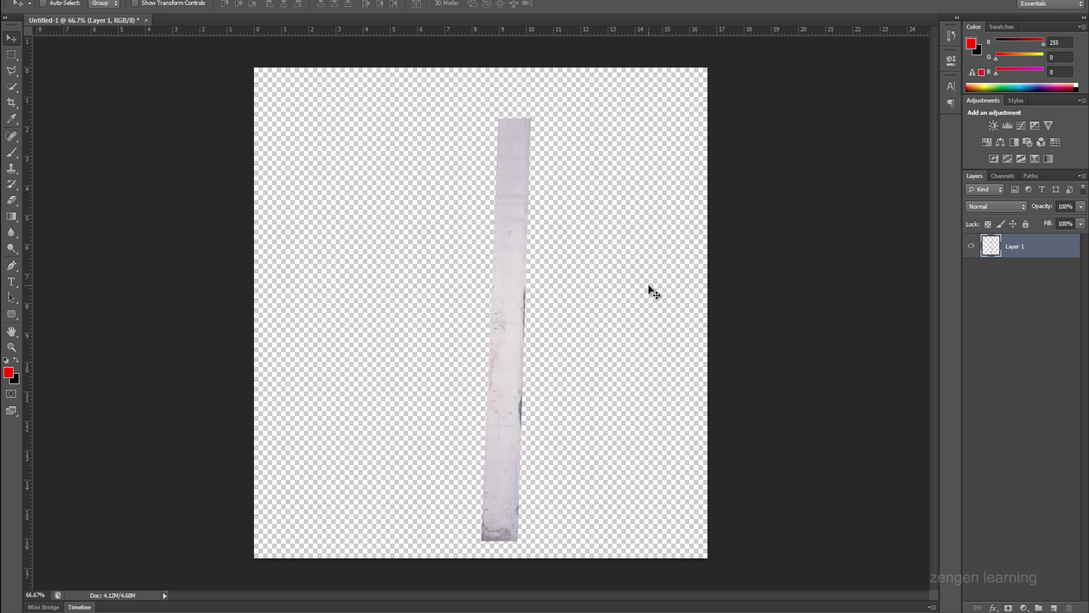
{"action": "key", "text": "ctrl+z"}
Crop the canvas tightly around the pillar strip and delete the white background layer
{"action": "key", "text": "c"}
{"action": "left_click_drag", "start_coordinate": [249, 254], "coordinate": [369, 250]}
{"action": "left_click_drag", "start_coordinate": [591, 304], "coordinate": [486, 304]}
{"action": "left_click_drag", "start_coordinate": [484, 70], "coordinate": [487, 94]}
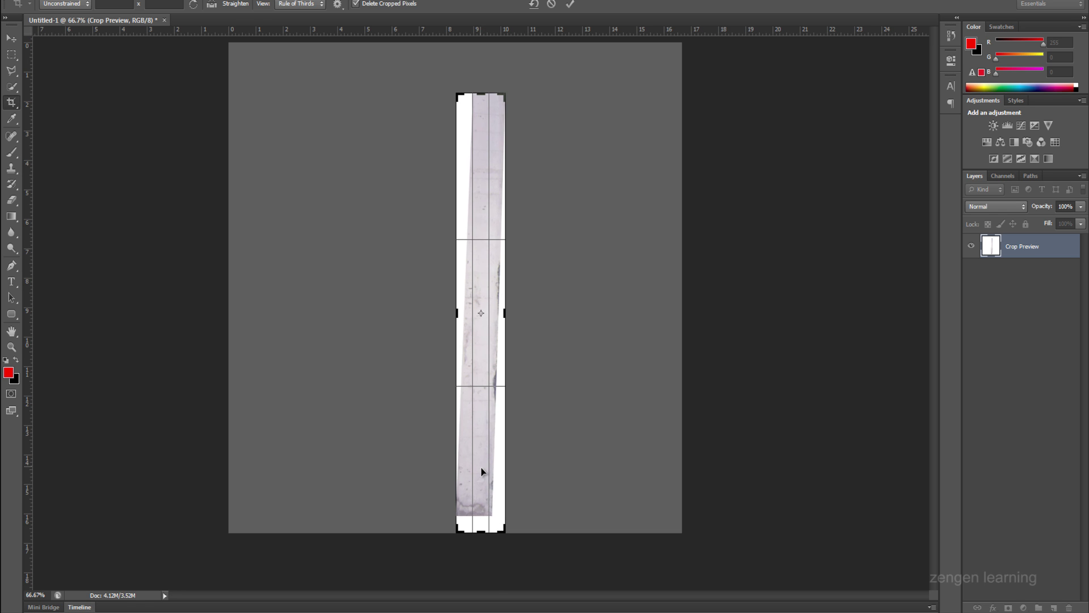
{"action": "left_click_drag", "start_coordinate": [483, 537], "coordinate": [482, 523]}
{"action": "key", "text": "Return"}
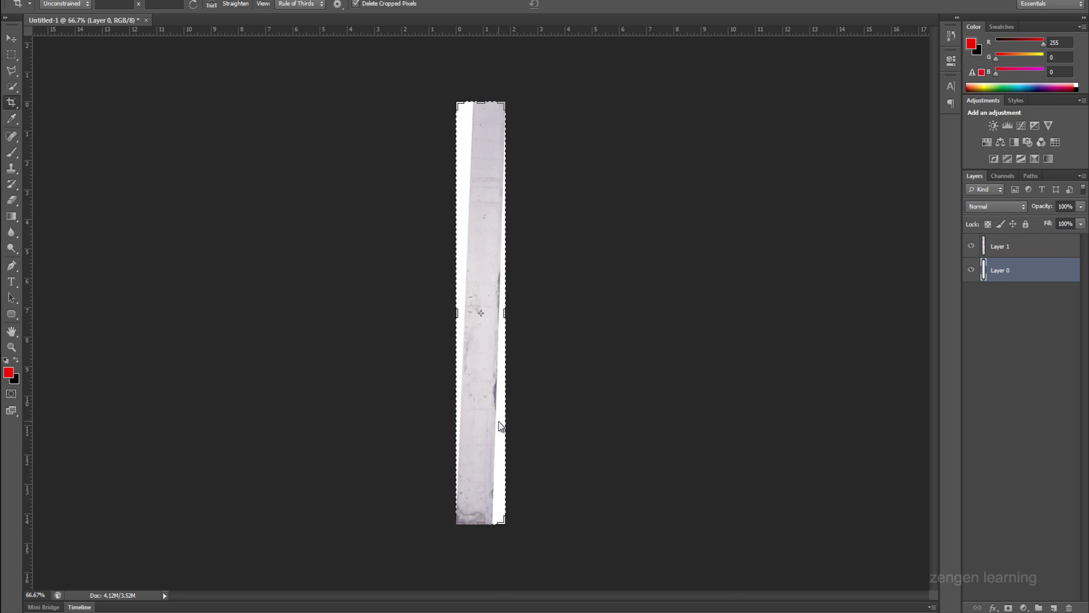
{"action": "key", "text": "v"}
{"action": "key", "text": "Delete"}
Browse to a folder inside FayTEQ_01_Recording on Local Disk (D:) as the save location for the pillar strip's PSD
{"action": "key", "text": "ctrl+shift+s"}
{"action": "left_click", "coordinate": [422, 218]}
{"action": "double_click", "coordinate": [602, 134]}
{"action": "scroll", "coordinate": [603, 135], "scroll_direction": "down", "scroll_amount": 2}
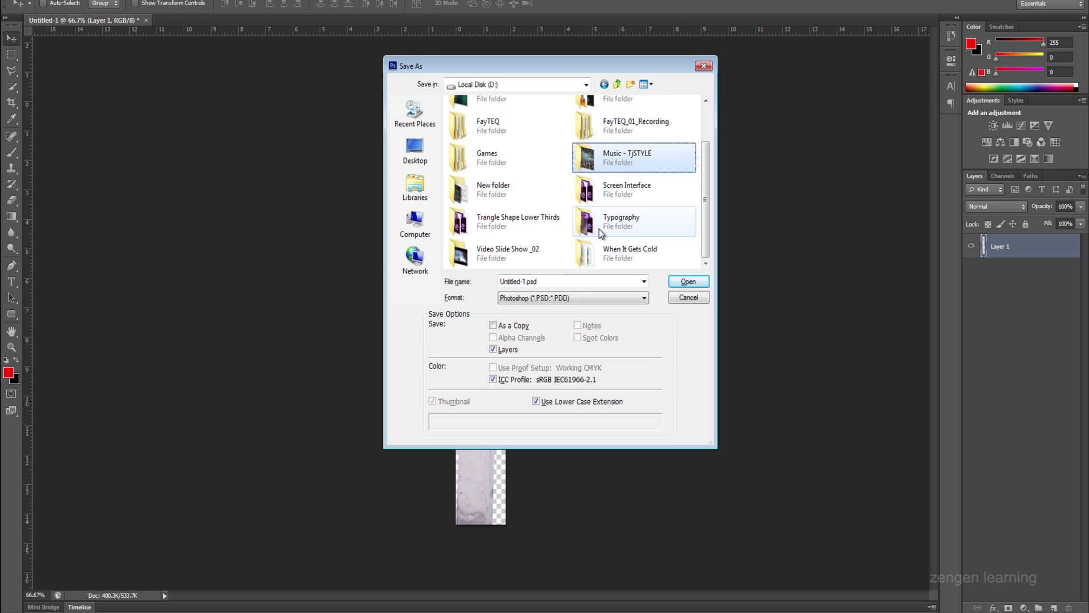
{"action": "left_click", "coordinate": [542, 202]}
{"action": "scroll", "coordinate": [542, 202], "scroll_direction": "up", "scroll_amount": 2}
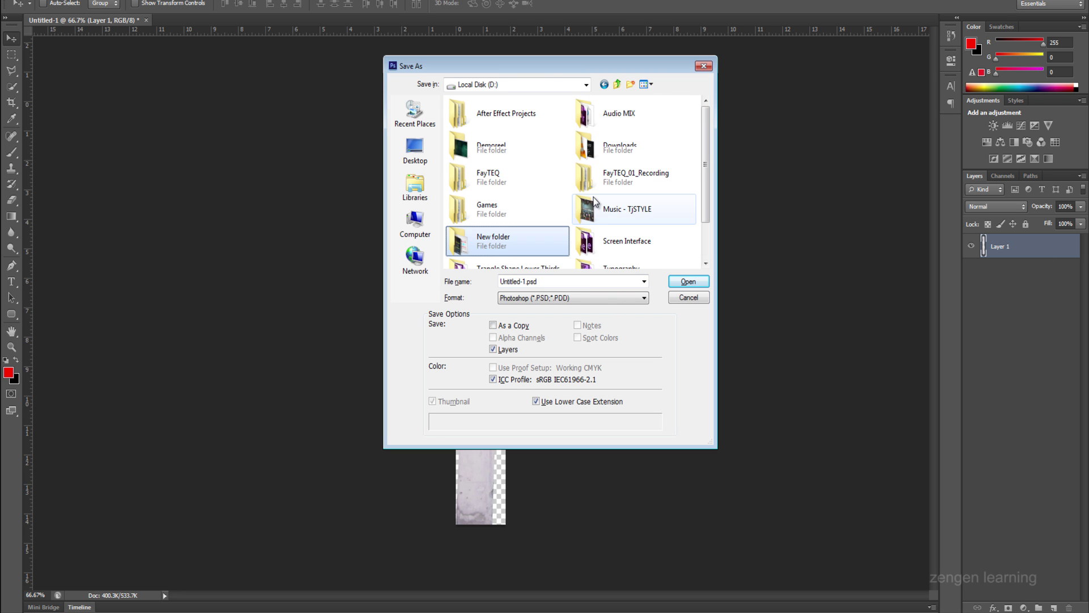
{"action": "double_click", "coordinate": [627, 180]}
{"action": "double_click", "coordinate": [492, 130]}
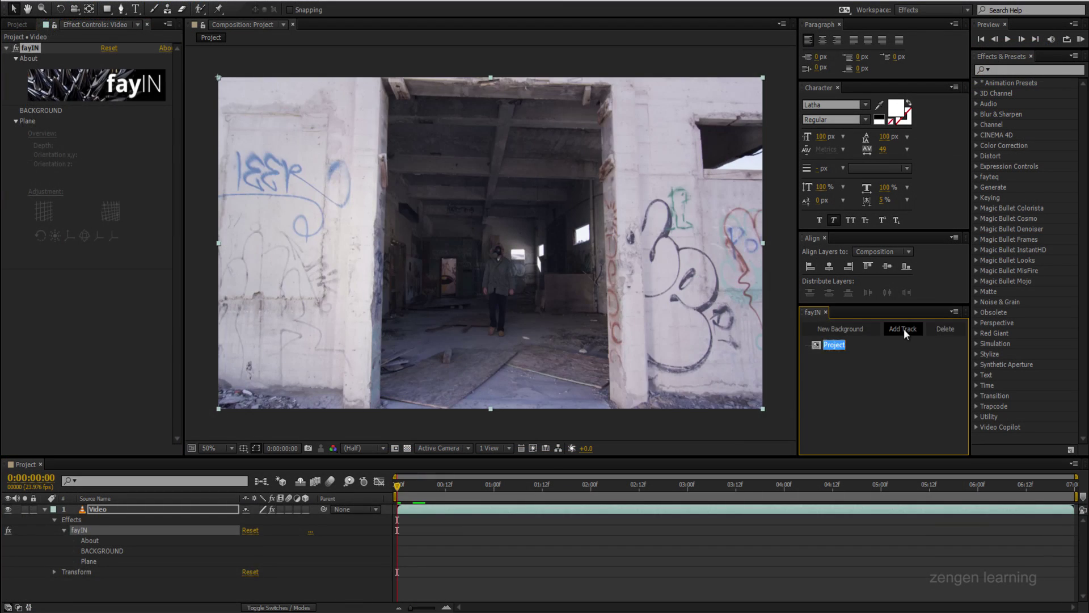
In After Effects, track the right graffiti wall from 0:00:00:00 to 0:00:03:05 with a fayIN rectangle region
{"action": "left_click", "coordinate": [902, 329]}
{"action": "left_click_drag", "start_coordinate": [635, 492], "coordinate": [726, 496]}
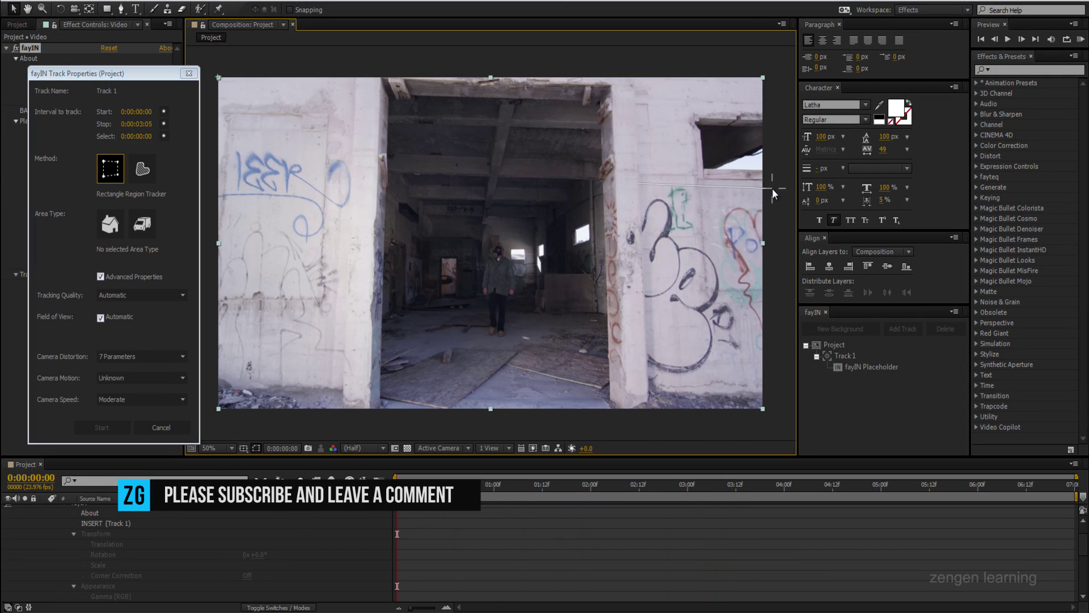
{"action": "left_click", "coordinate": [773, 186]}
{"action": "left_click", "coordinate": [778, 409]}
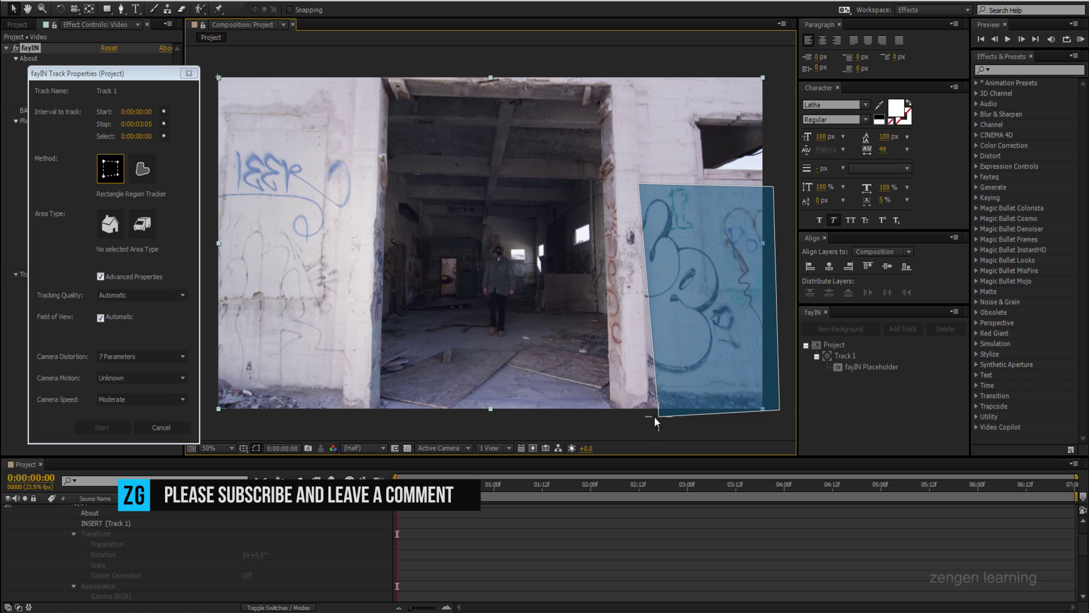
{"action": "left_click", "coordinate": [648, 408]}
{"action": "left_click", "coordinate": [648, 409]}
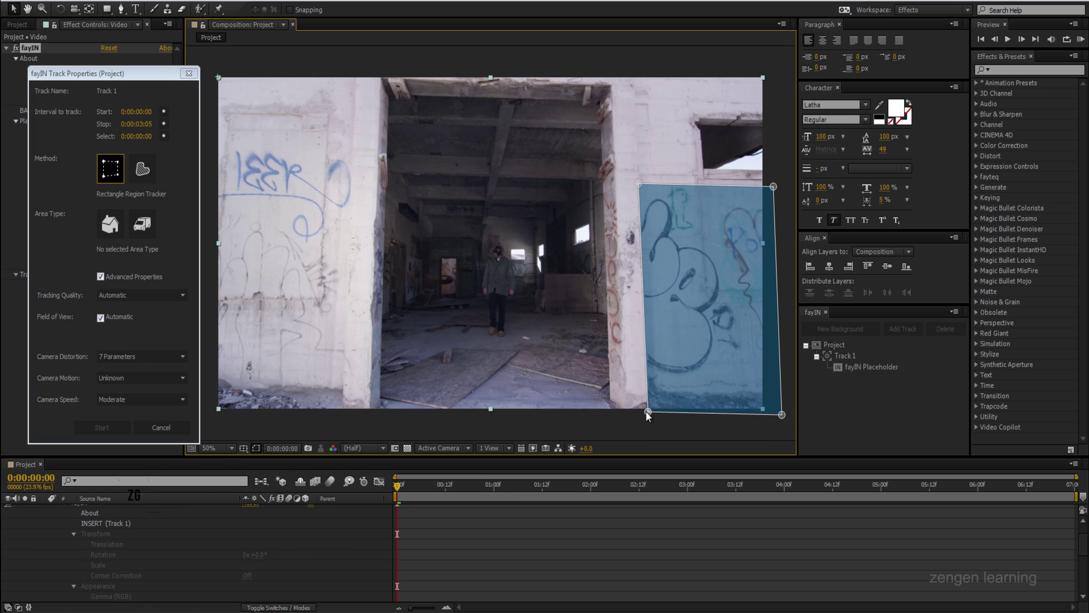
{"action": "left_click", "coordinate": [102, 429]}
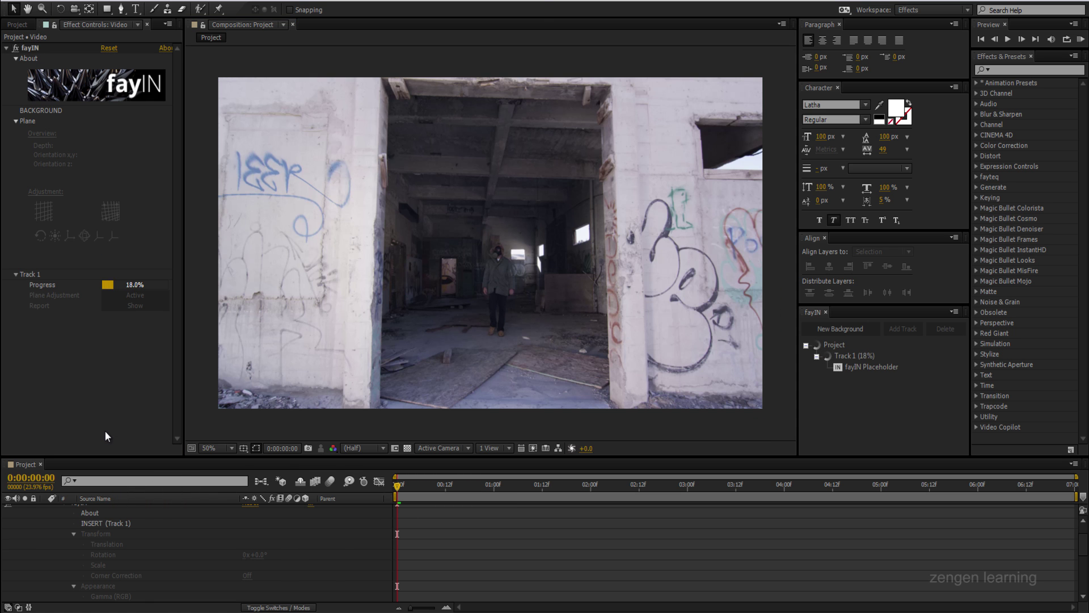
Import the Right BLOCK_01 cleanup PSD as a composition and return to the Project composition's timeline
{"action": "key", "text": "ctrl+i"}
{"action": "left_click", "coordinate": [217, 29]}
{"action": "double_click", "coordinate": [139, 114]}
{"action": "left_click", "coordinate": [562, 369]}
{"action": "left_click", "coordinate": [25, 464]}
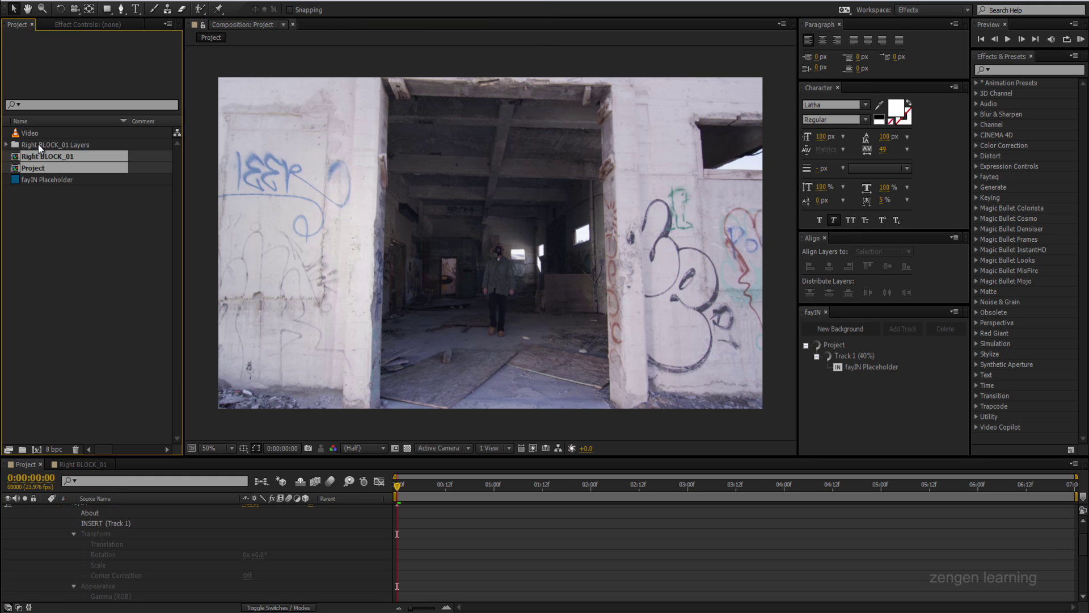
Put the imported Right BLOCK_01 items into a new project folder named CleanUP Psds and save the project
{"action": "left_click_drag", "start_coordinate": [23, 452], "coordinate": [23, 452]}
{"action": "type", "text": "CleanUP Psds"}
{"action": "key", "text": "Return"}
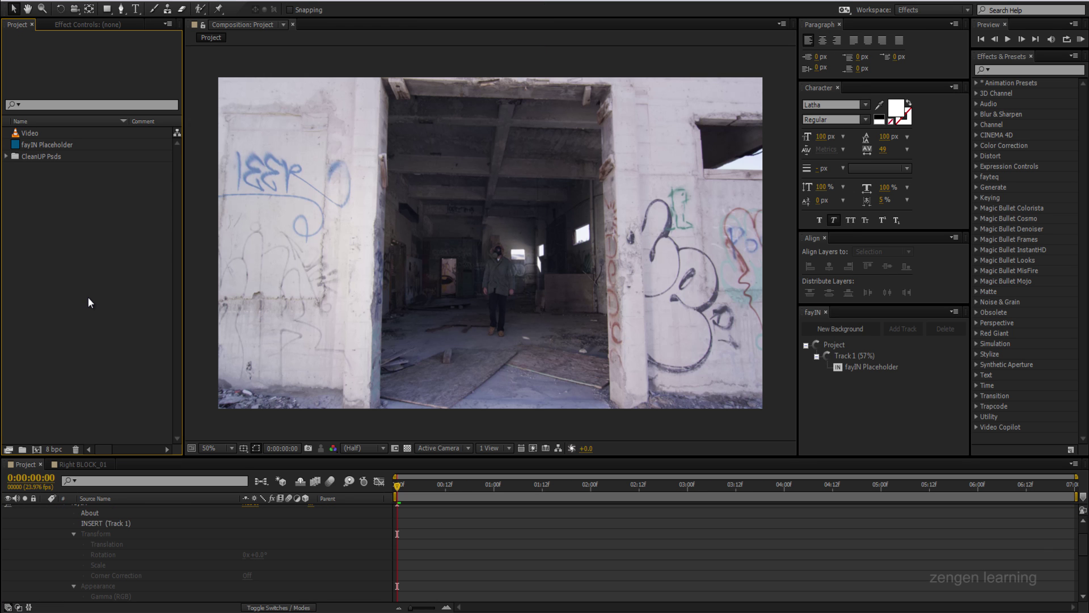
{"action": "left_click", "coordinate": [7, 156]}
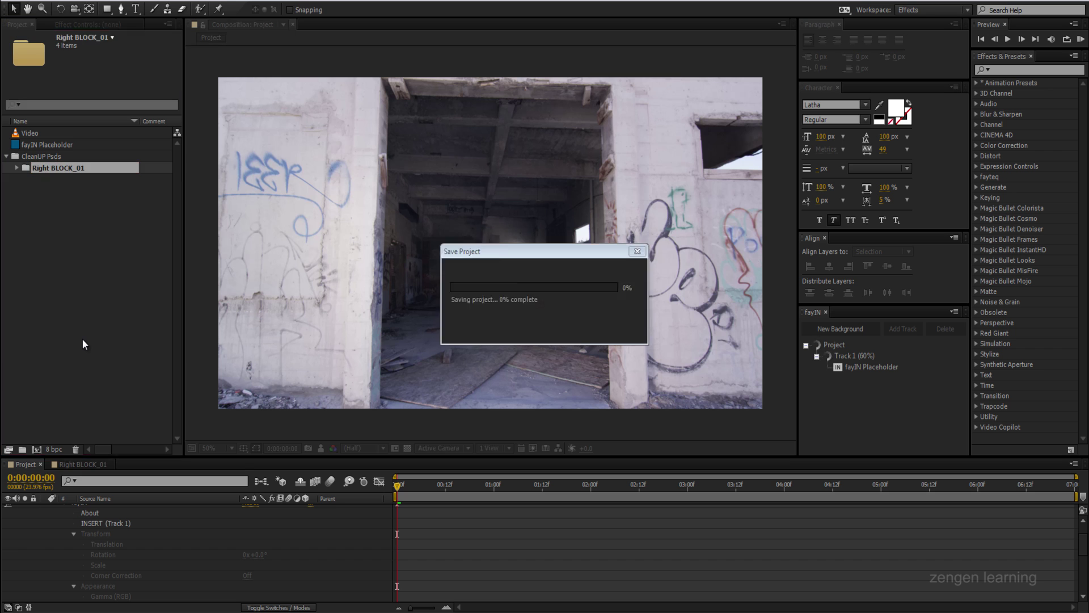
Replace the fayIN Placeholder layer with Right BLOCK_01, adjusting the insert's ratio to match the new content
{"action": "scroll", "coordinate": [36, 566], "scroll_direction": "up", "scroll_amount": 2}
{"action": "left_click", "coordinate": [44, 509]}
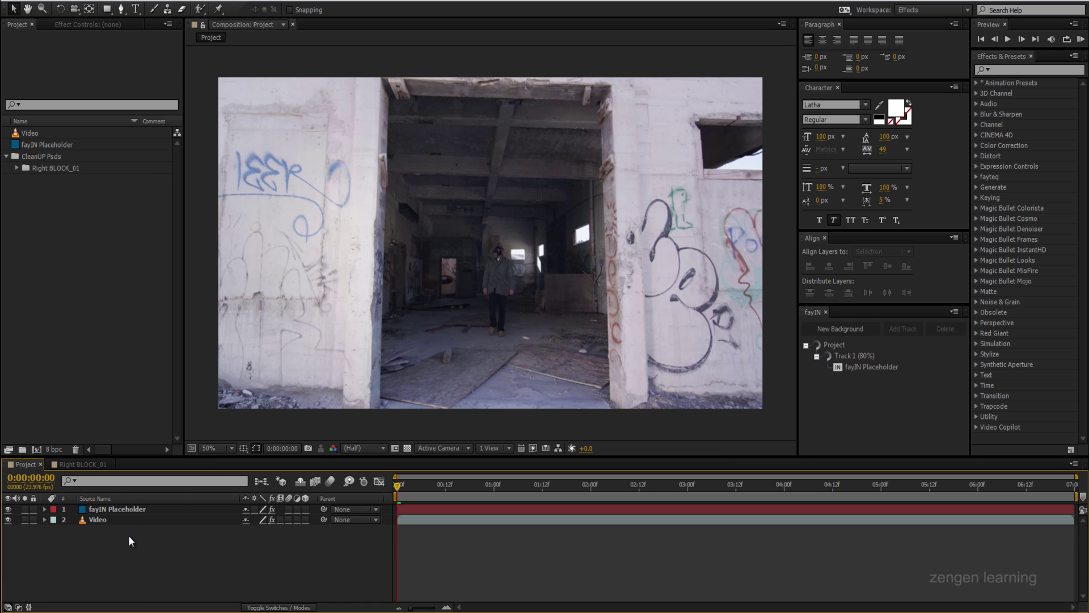
{"action": "left_click", "coordinate": [129, 519]}
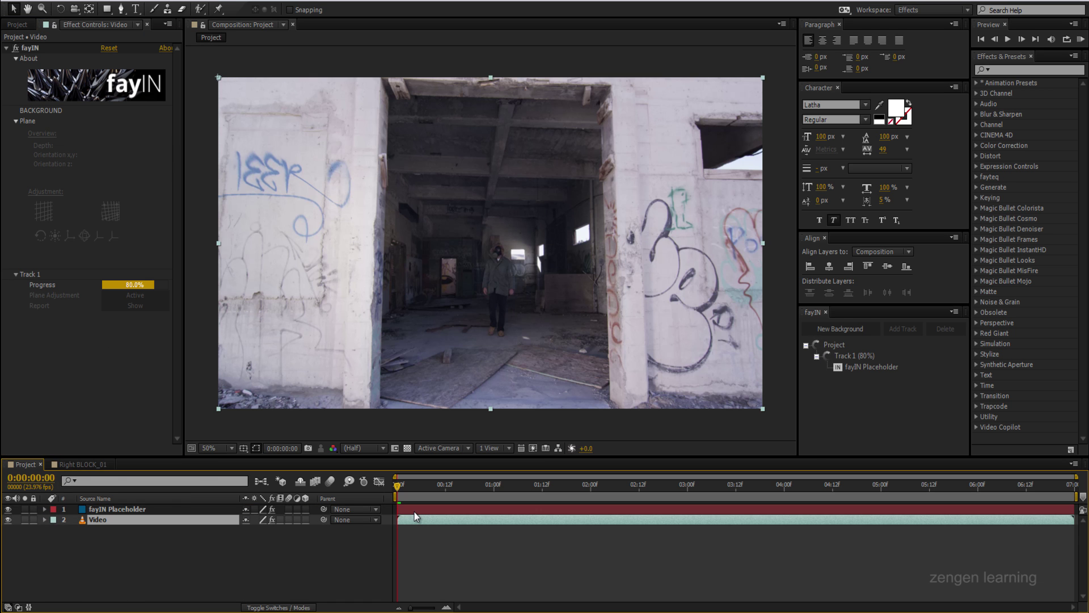
{"action": "left_click", "coordinate": [559, 486]}
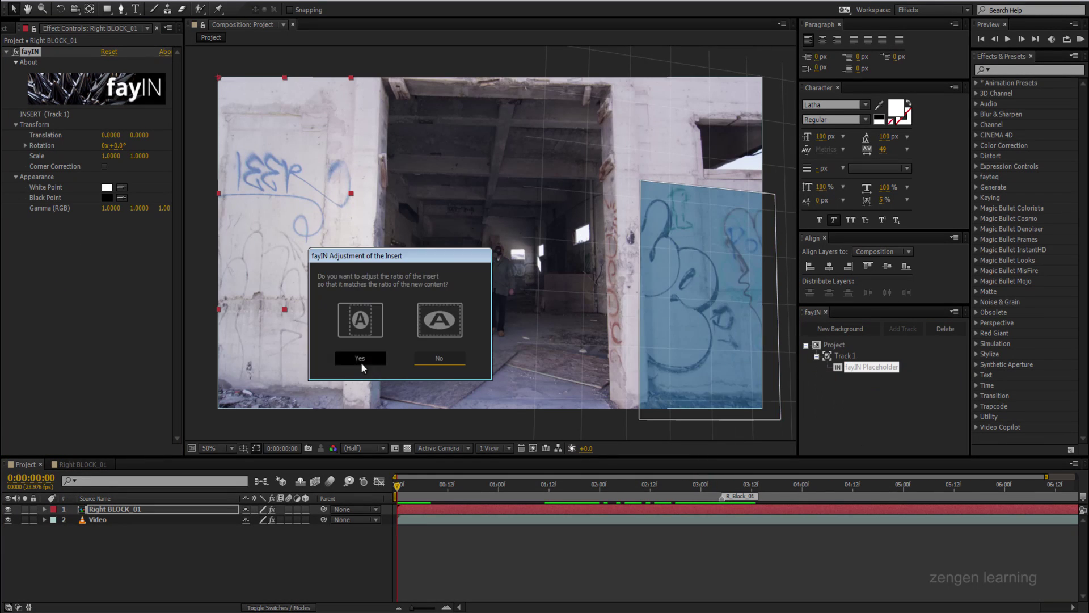
{"action": "left_click", "coordinate": [361, 359]}
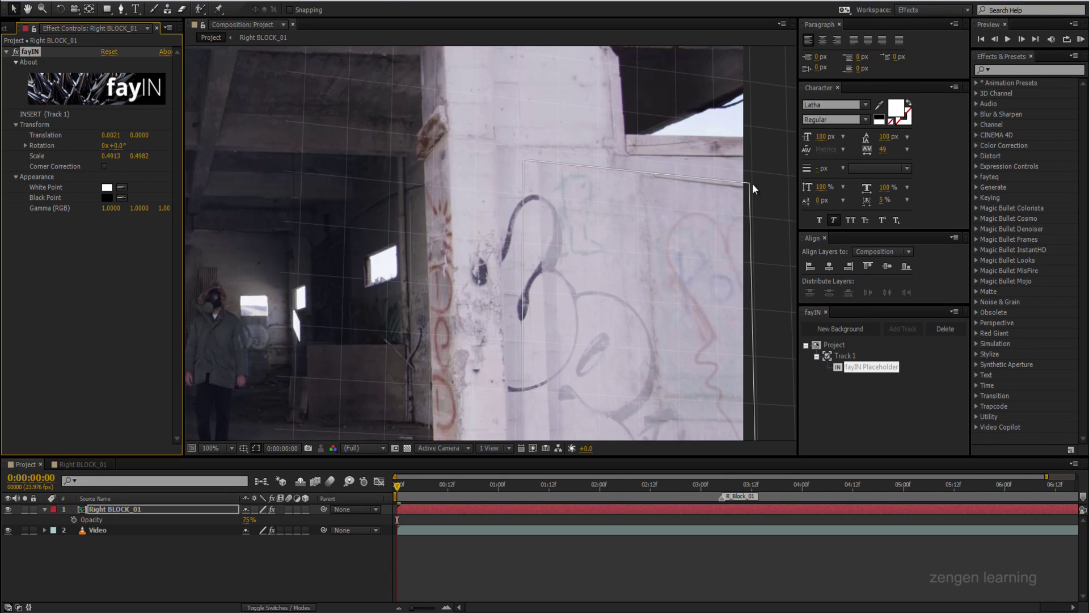
Fit the four corners of the Right BLOCK_01 insert to the right wall section at 0:00:00:00
{"action": "left_click_drag", "start_coordinate": [756, 189], "coordinate": [744, 150]}
{"action": "left_click_drag", "start_coordinate": [523, 141], "coordinate": [468, 145]}
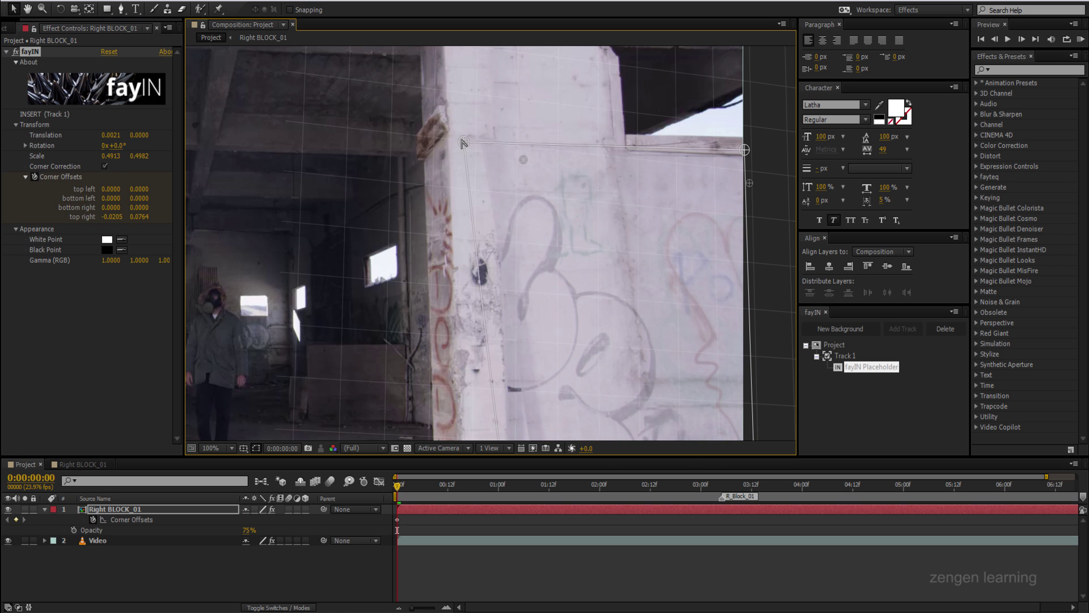
{"action": "scroll", "coordinate": [588, 226], "scroll_direction": "down", "scroll_amount": 5}
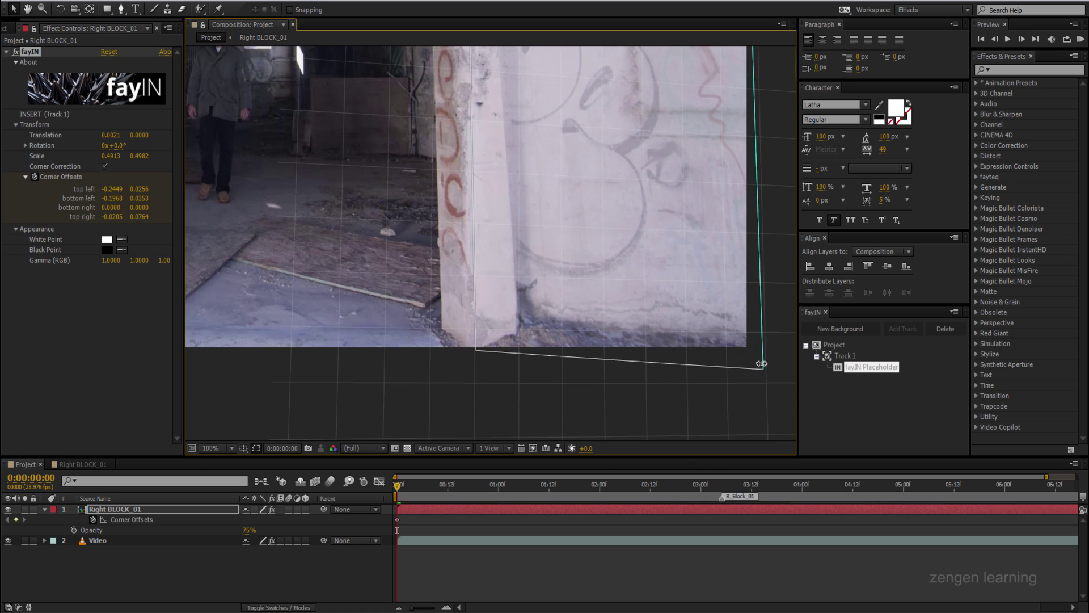
{"action": "left_click_drag", "start_coordinate": [764, 361], "coordinate": [746, 347]}
{"action": "left_click_drag", "start_coordinate": [486, 347], "coordinate": [482, 350]}
{"action": "left_click", "coordinate": [468, 580]}
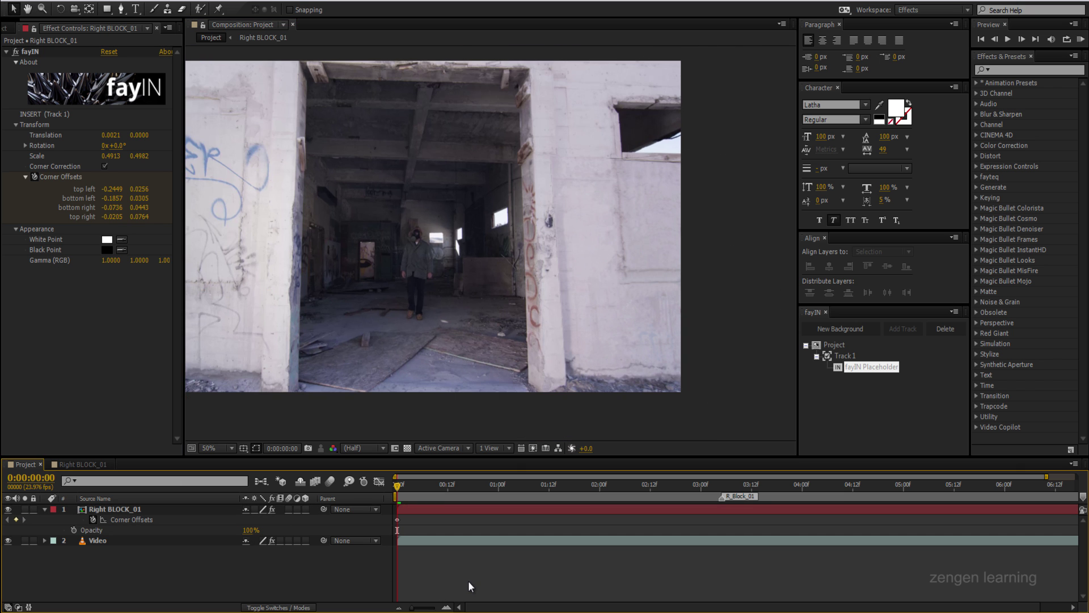
Preview the shot, apply the Tint effect to the Right BLOCK_01 layer, and set Map White To to a pinkish red
{"action": "key", "text": "space"}
{"action": "left_click", "coordinate": [1005, 71]}
{"action": "type", "text": "tint"}
{"action": "left_click_drag", "start_coordinate": [1016, 125], "coordinate": [104, 295]}
{"action": "left_click", "coordinate": [106, 291]}
{"action": "mouse_move", "coordinate": [715, 317]}
{"action": "left_mouse_down"}
{"action": "mouse_move", "coordinate": [760, 298]}
{"action": "mouse_move", "coordinate": [758, 283]}
{"action": "left_mouse_up"}
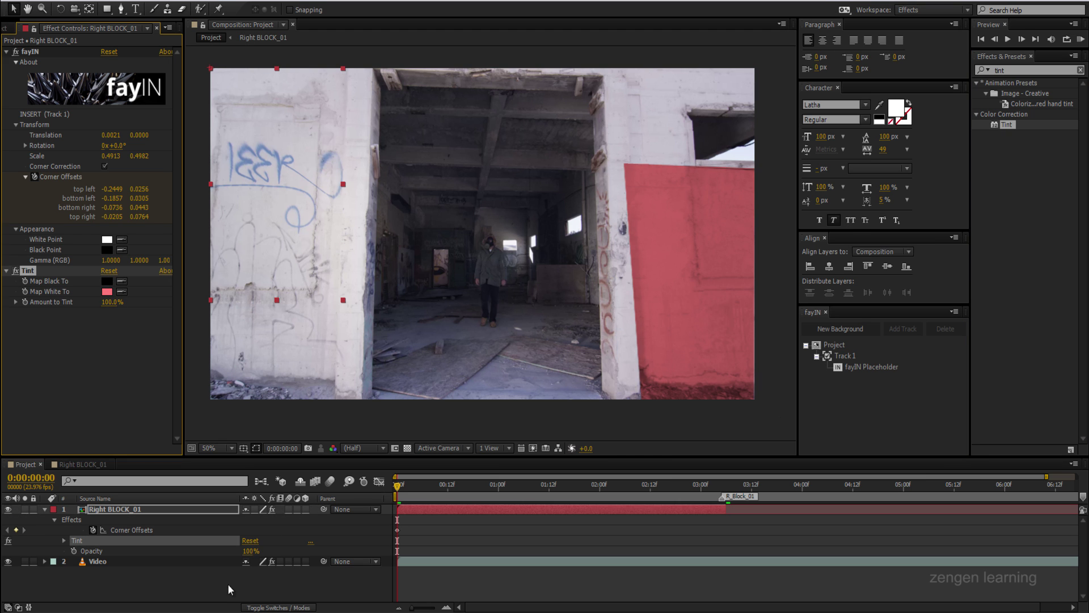
Adjust the orientation of Track 1's plane on the Video layer so its grid follows the right wall
{"action": "key", "text": "space"}
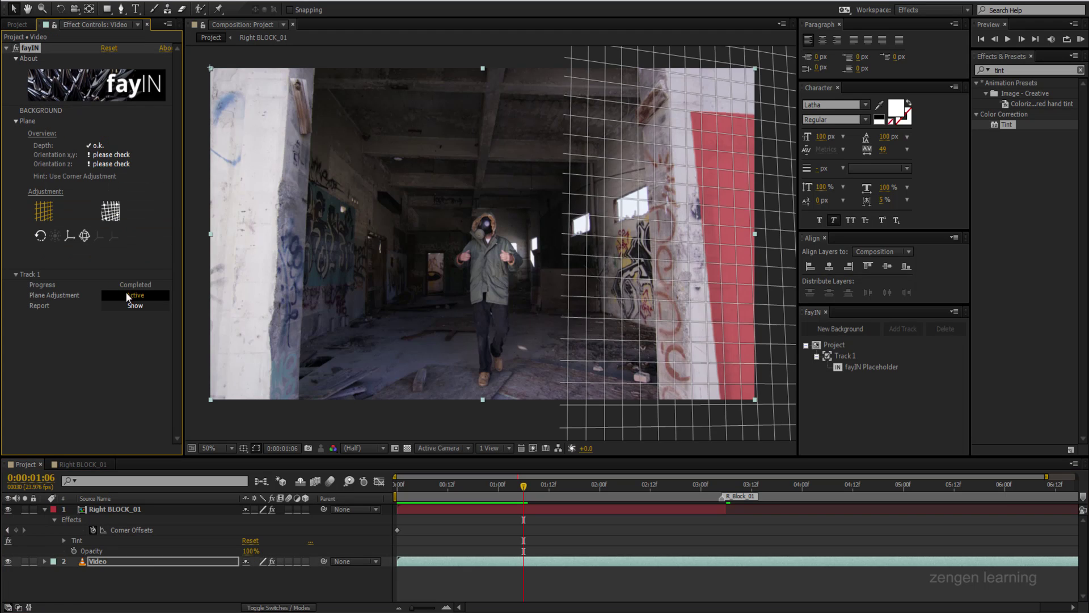
{"action": "left_click", "coordinate": [70, 238]}
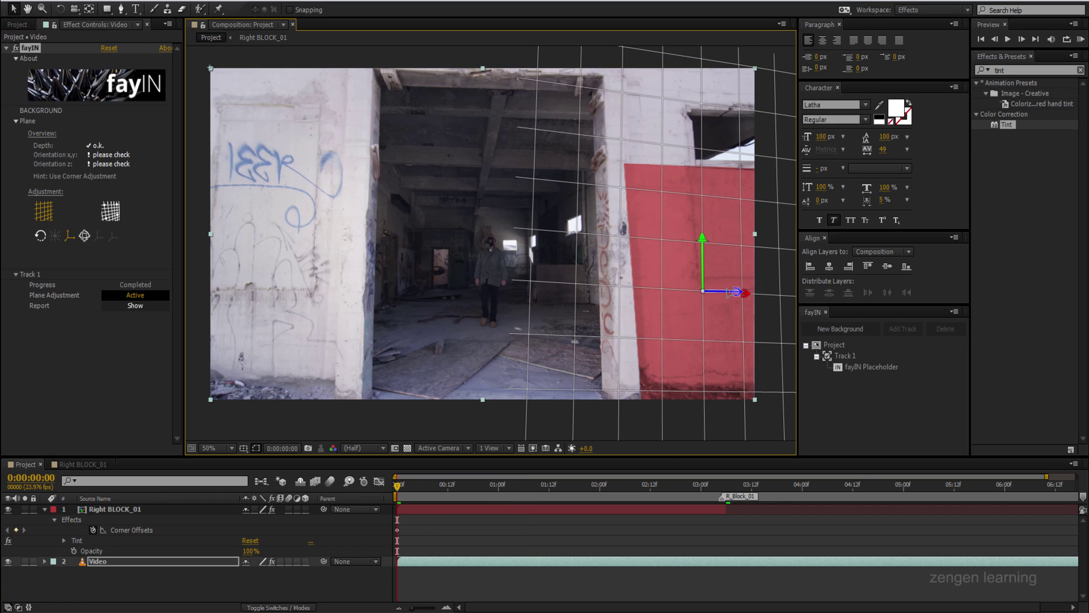
{"action": "left_click_drag", "start_coordinate": [756, 294], "coordinate": [624, 400]}
Reposition the upper corners of the Right BLOCK_01 insert on the wall after the plane adjustment
{"action": "left_click", "coordinate": [113, 508]}
{"action": "scroll", "coordinate": [624, 401], "scroll_direction": "up", "scroll_amount": 2}
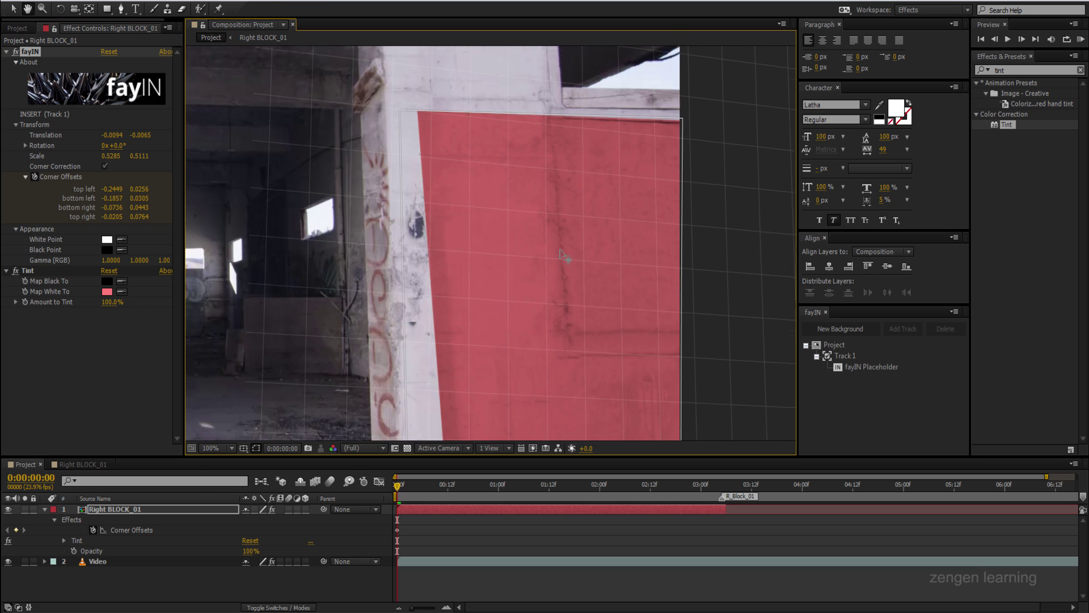
{"action": "left_click_drag", "start_coordinate": [467, 170], "coordinate": [427, 109]}
{"action": "left_click_drag", "start_coordinate": [679, 114], "coordinate": [681, 113]}
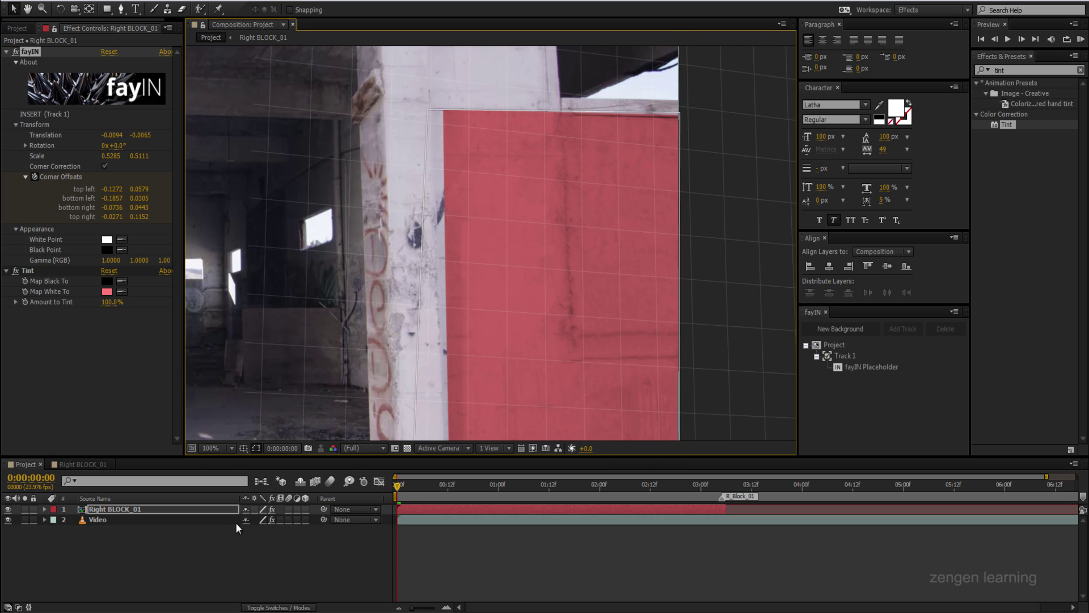
Set the opacity of the Right BLOCK_01 layer to 65%
{"action": "key", "text": "t"}
{"action": "left_click", "coordinate": [248, 519]}
{"action": "type", "text": "65"}
{"action": "key", "text": "Return"}
Refit the upper and lower corners of the Right BLOCK_01 insert to the right wall's edges and check the shot
{"action": "left_click_drag", "start_coordinate": [419, 110], "coordinate": [400, 112]}
{"action": "left_click_drag", "start_coordinate": [679, 112], "coordinate": [681, 111]}
{"action": "scroll", "coordinate": [397, 356], "scroll_direction": "down", "scroll_amount": 5}
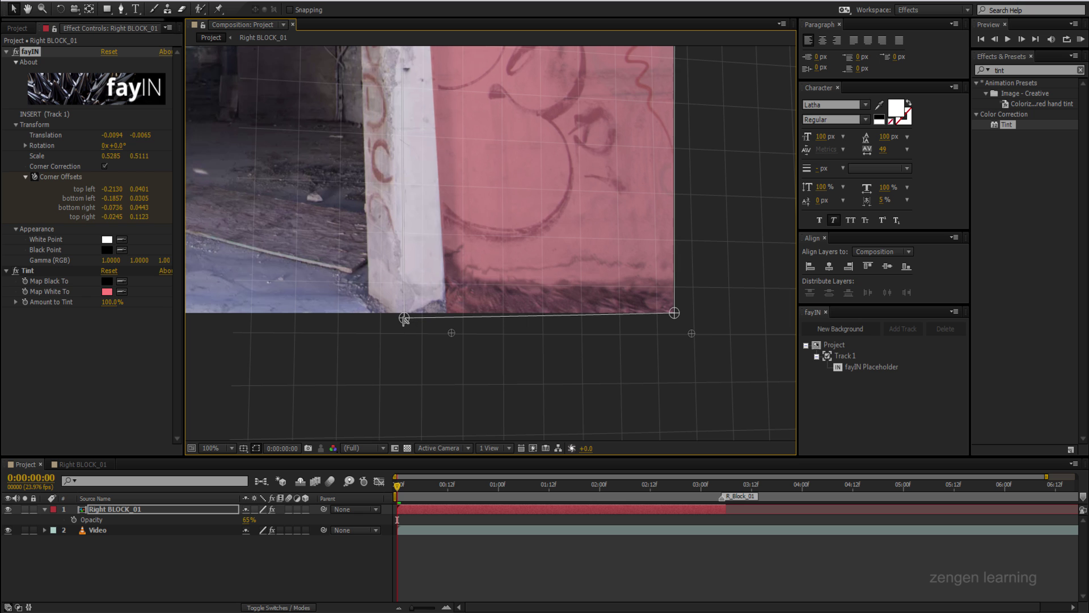
{"action": "left_click_drag", "start_coordinate": [404, 322], "coordinate": [406, 321]}
{"action": "left_click_drag", "start_coordinate": [674, 313], "coordinate": [675, 307]}
{"action": "scroll", "coordinate": [653, 317], "scroll_direction": "down", "scroll_amount": 2}
{"action": "key", "text": "ctrl+z"}
{"action": "mouse_move", "coordinate": [537, 486]}
{"action": "left_mouse_down"}
{"action": "mouse_move", "coordinate": [533, 497]}
{"action": "mouse_move", "coordinate": [278, 495]}
{"action": "mouse_move", "coordinate": [693, 489]}
{"action": "mouse_move", "coordinate": [101, 530]}
{"action": "left_mouse_up"}
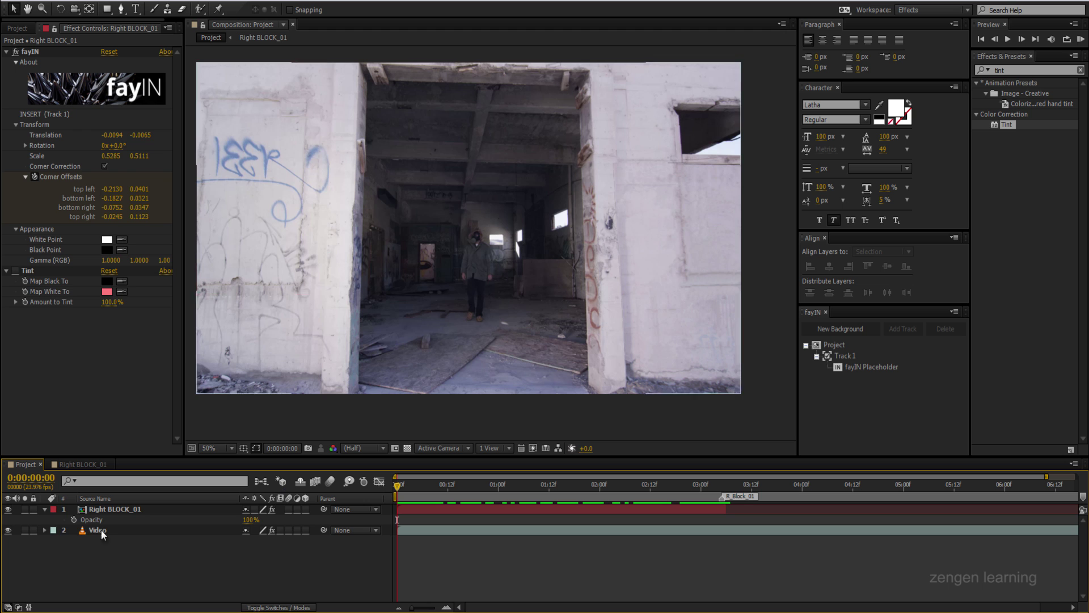
Create Track 2 on the Video layer with a rectangle region over the right pillar, ending at 0:00:04:22, and track it as a Static Area
{"action": "left_click", "coordinate": [93, 518]}
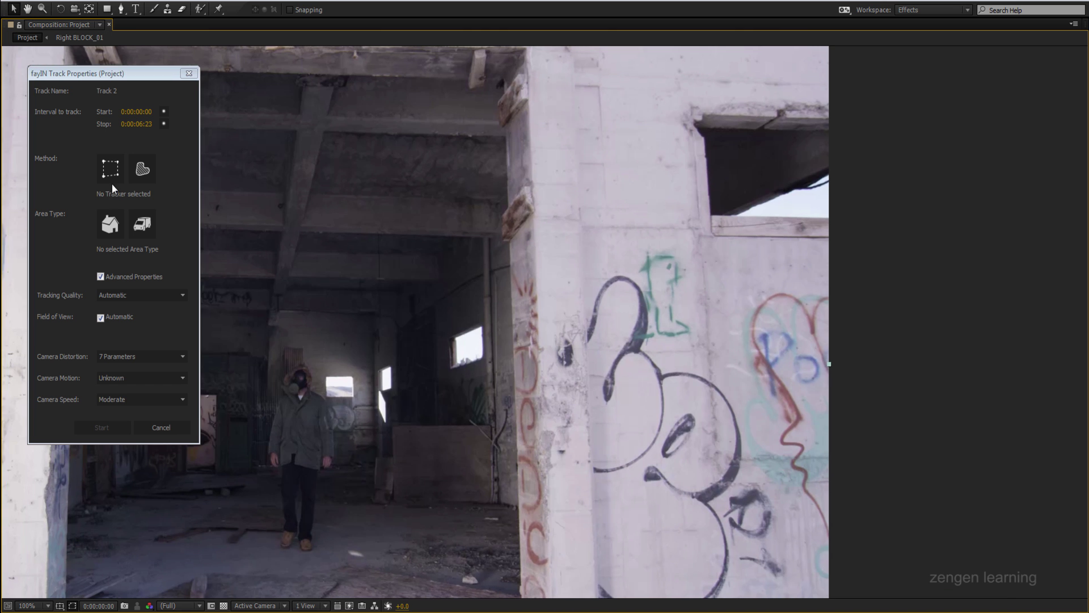
{"action": "left_click_drag", "start_coordinate": [579, 226], "coordinate": [536, 390]}
{"action": "key", "text": "comma"}
{"action": "key", "text": "grave"}
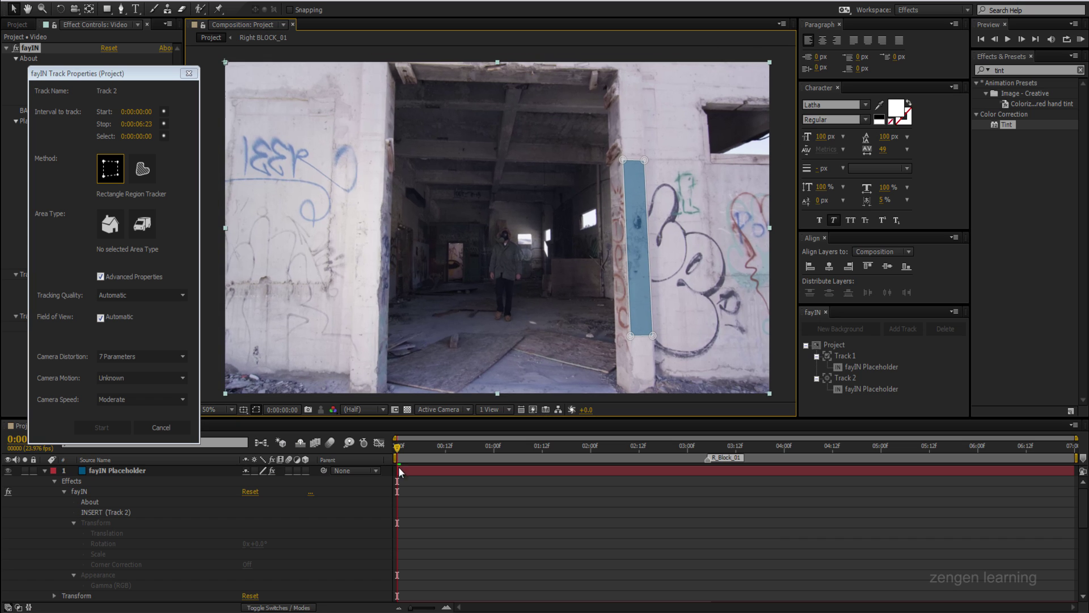
{"action": "left_click", "coordinate": [109, 223]}
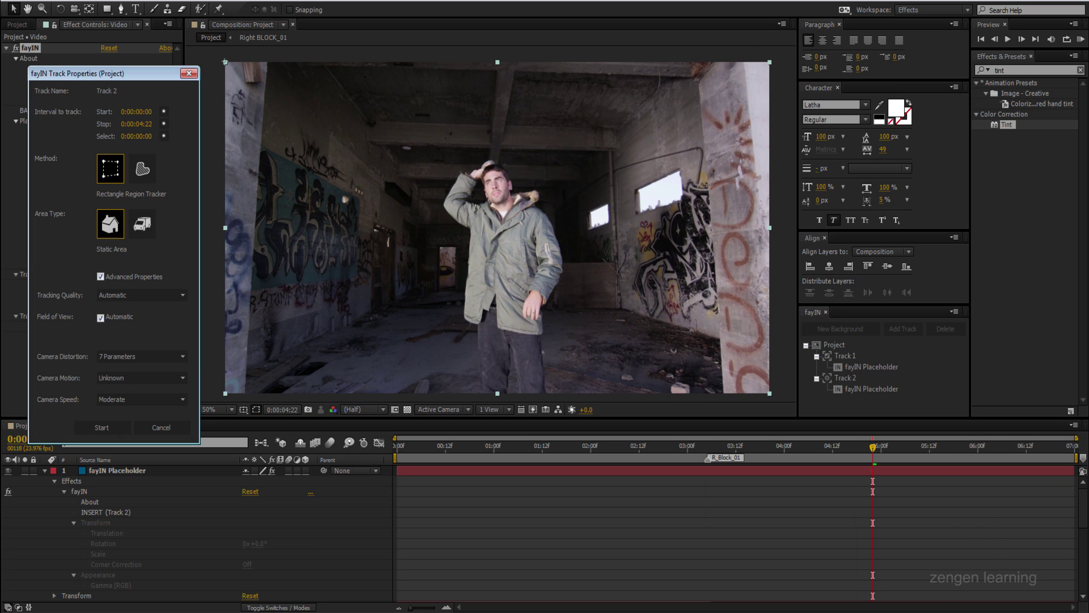
{"action": "left_click", "coordinate": [114, 426]}
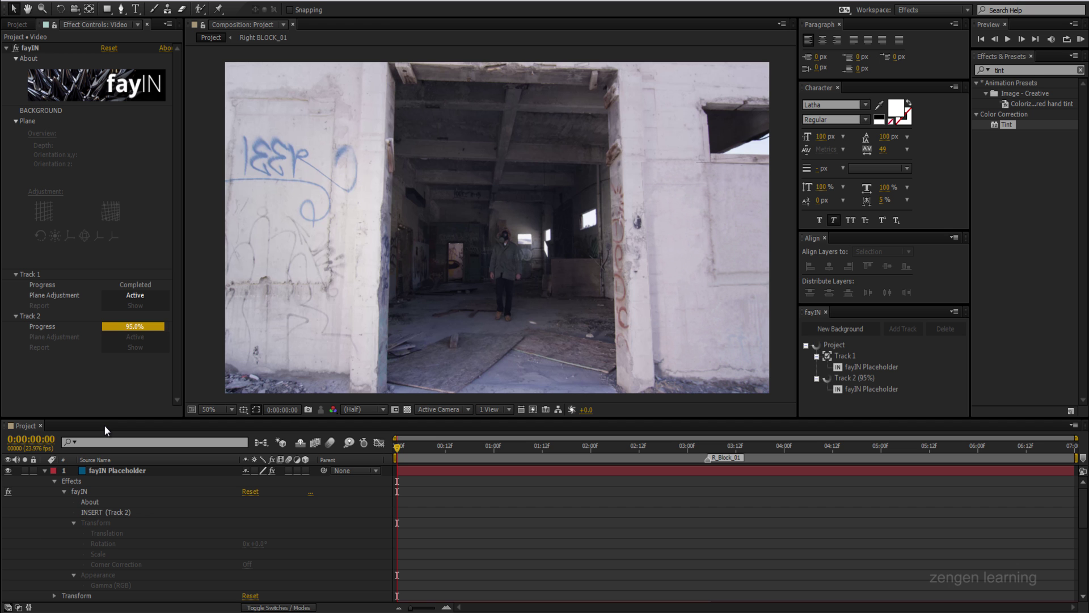
Activate Track 2's plane adjustment, orient its grid to the right pillar, and check it through the shot
{"action": "left_click_drag", "start_coordinate": [410, 441], "coordinate": [754, 445]}
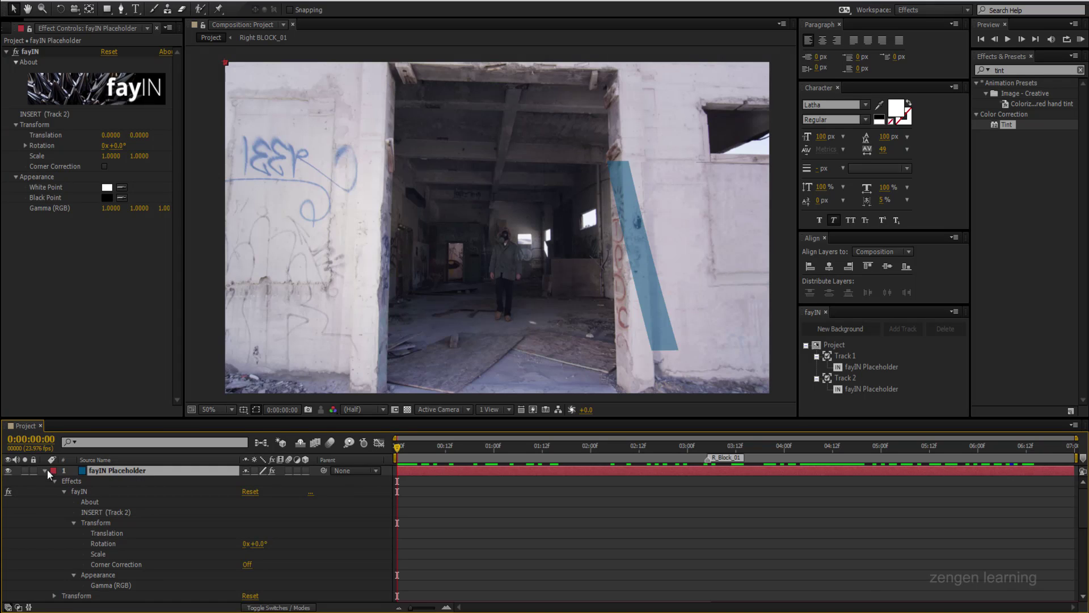
{"action": "left_click", "coordinate": [135, 336]}
{"action": "mouse_move", "coordinate": [658, 213]}
{"action": "left_mouse_down"}
{"action": "mouse_move", "coordinate": [660, 225]}
{"action": "mouse_move", "coordinate": [657, 210]}
{"action": "left_mouse_up"}
{"action": "left_click", "coordinate": [70, 235]}
{"action": "left_click_drag", "start_coordinate": [575, 446], "coordinate": [927, 403]}
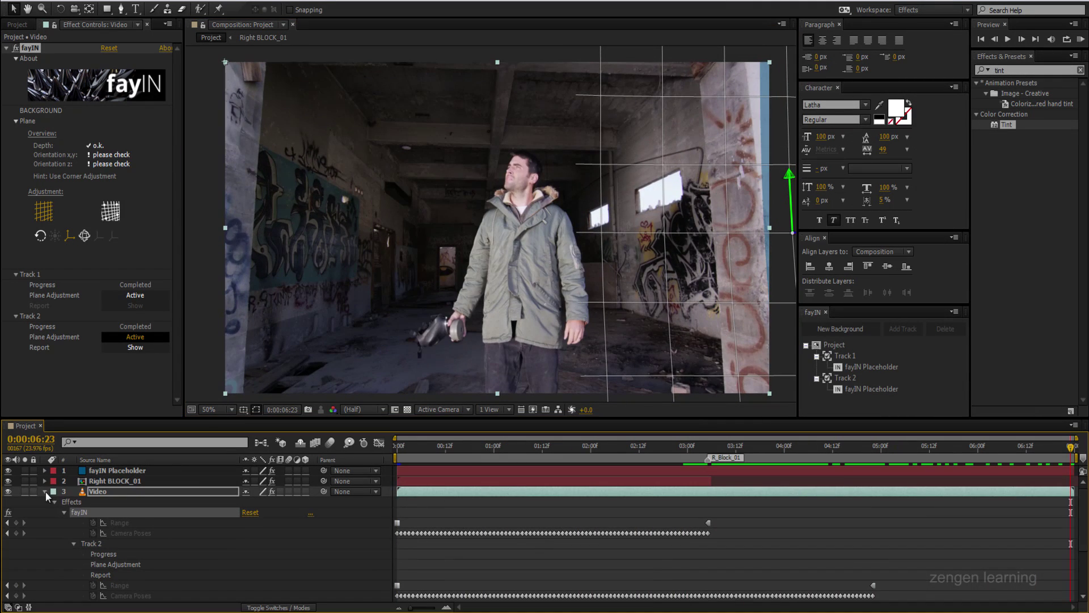
Exchange Track 2's placeholder footage for the Right BLOCK_02 composition
{"action": "left_click", "coordinate": [872, 388]}
{"action": "right_click", "coordinate": [871, 389]}
{"action": "mouse_move", "coordinate": [897, 390]}
{"action": "left_click", "coordinate": [754, 443]}
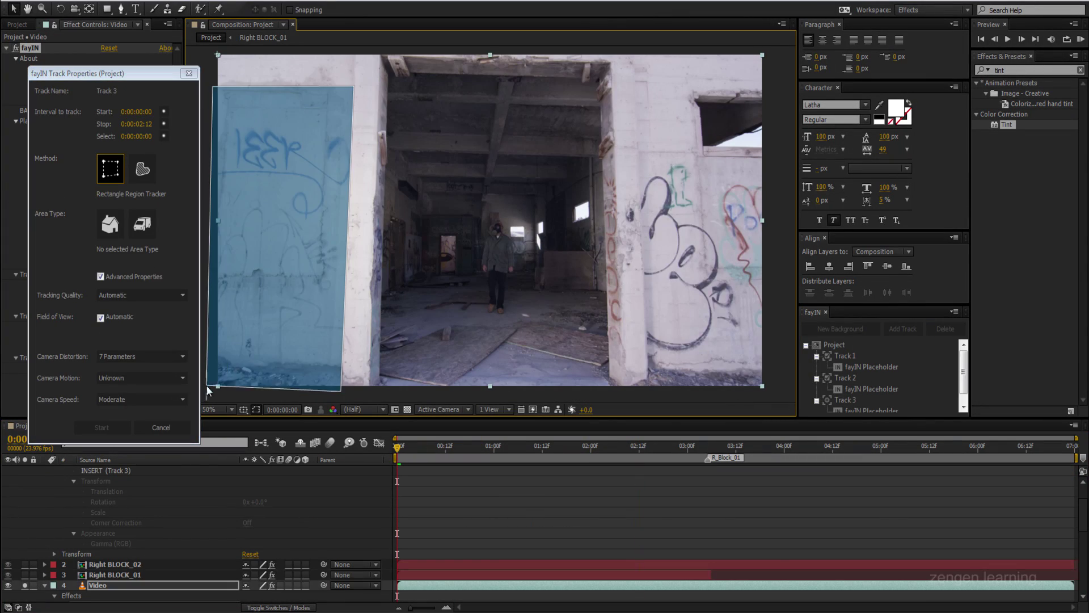
Run Track 3 on the left wall region from 0:00:00:00 to 0:00:02:12 and exchange its placeholder footage for Left BLOCK_02
{"action": "left_click", "coordinate": [124, 428]}
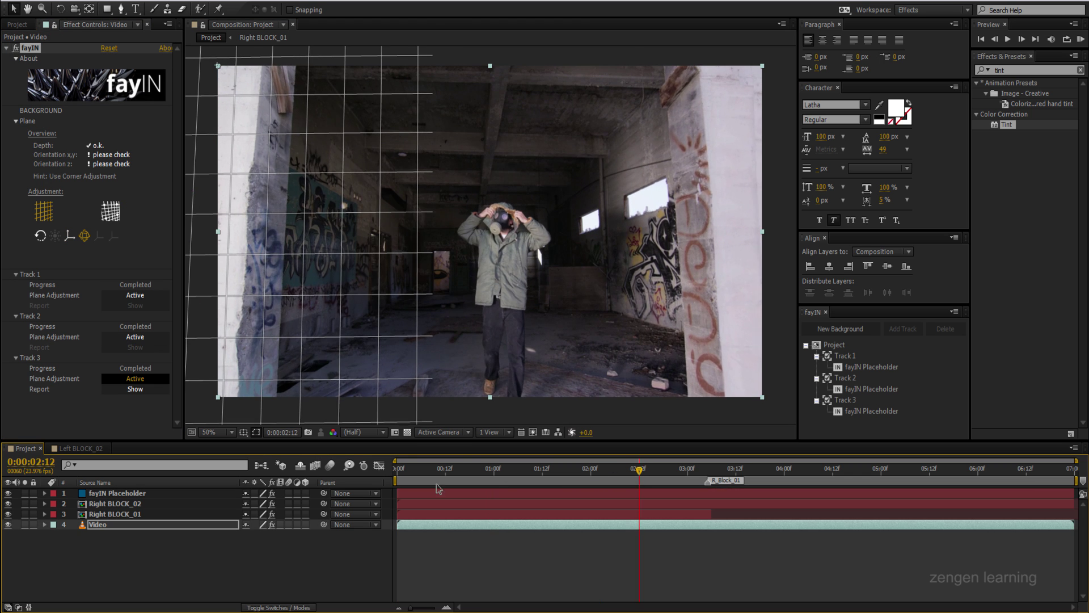
{"action": "right_click", "coordinate": [871, 411]}
{"action": "mouse_move", "coordinate": [919, 417]}
{"action": "left_click", "coordinate": [785, 512]}
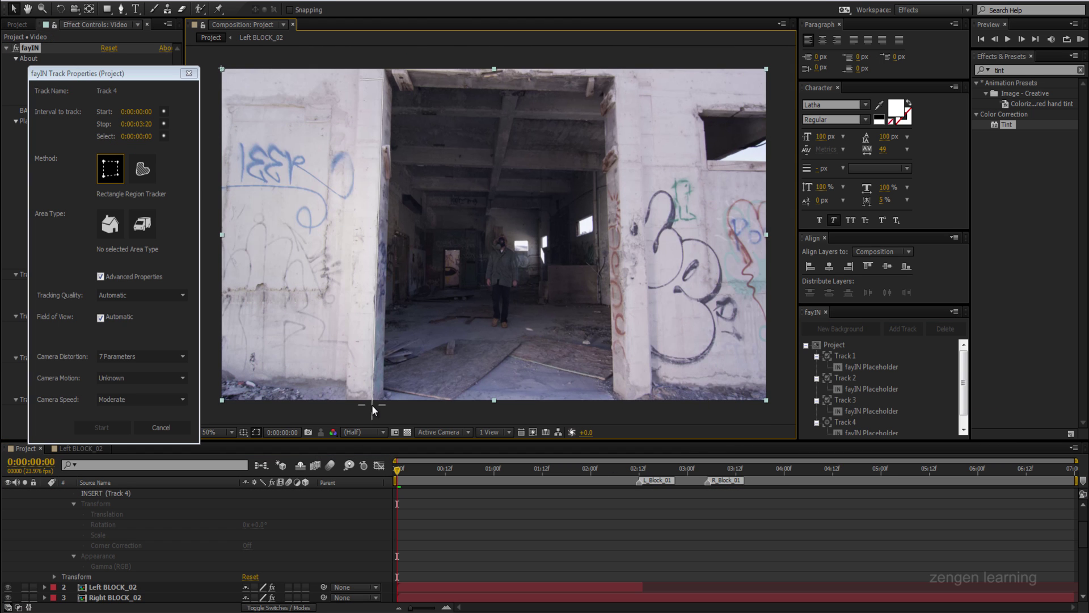
Fit the four corners of Track 4's rectangle region to the front face of the left pillar
{"action": "key", "text": "grave"}
{"action": "scroll", "coordinate": [361, 308], "scroll_direction": "up", "scroll_amount": 4}
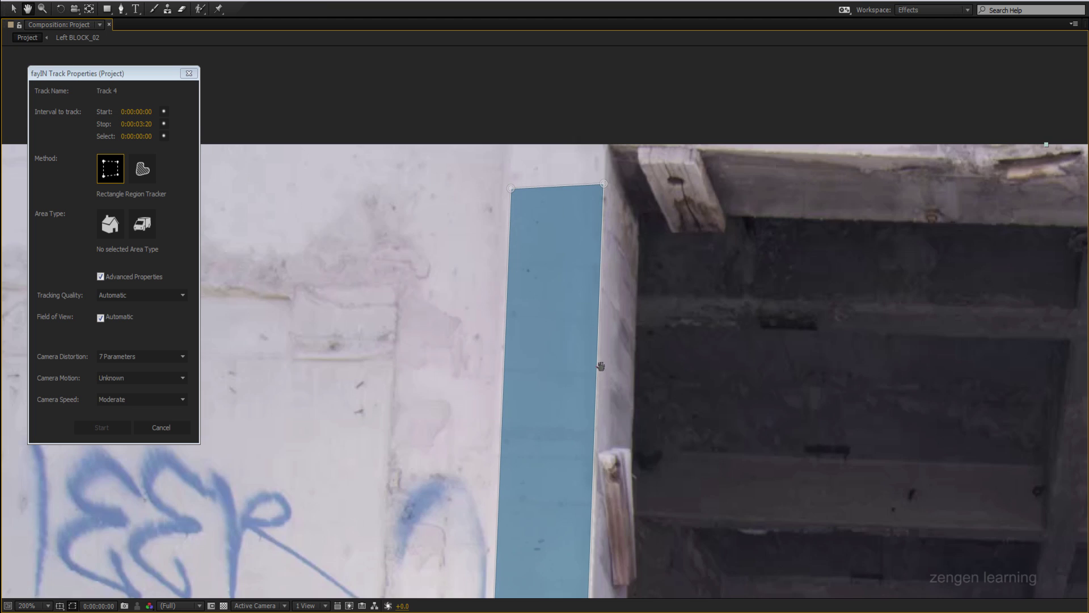
{"action": "left_click_drag", "start_coordinate": [515, 199], "coordinate": [517, 185]}
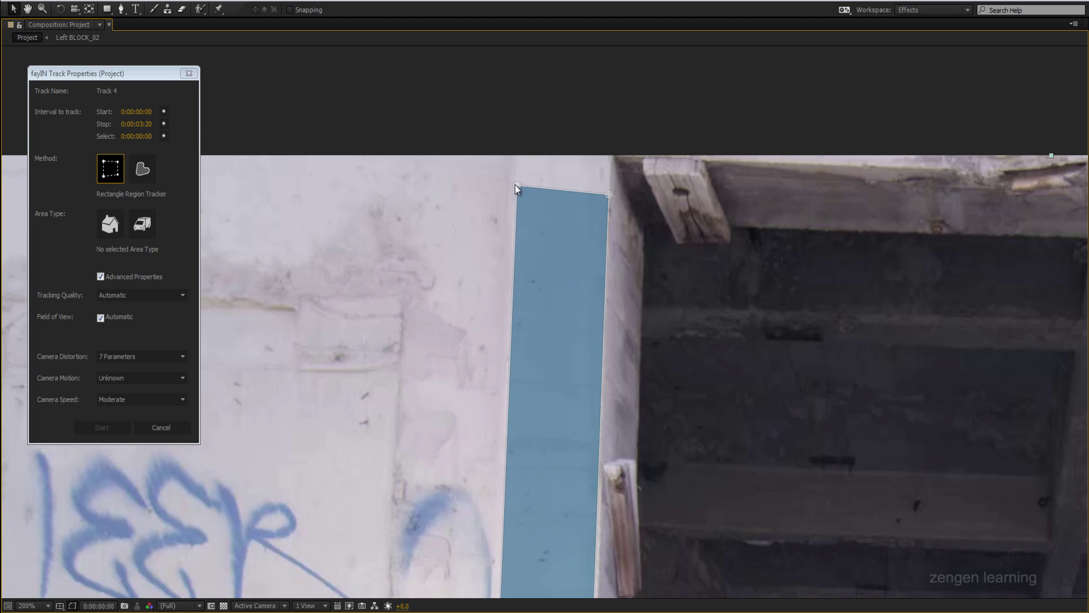
{"action": "left_click_drag", "start_coordinate": [609, 334], "coordinate": [546, 278]}
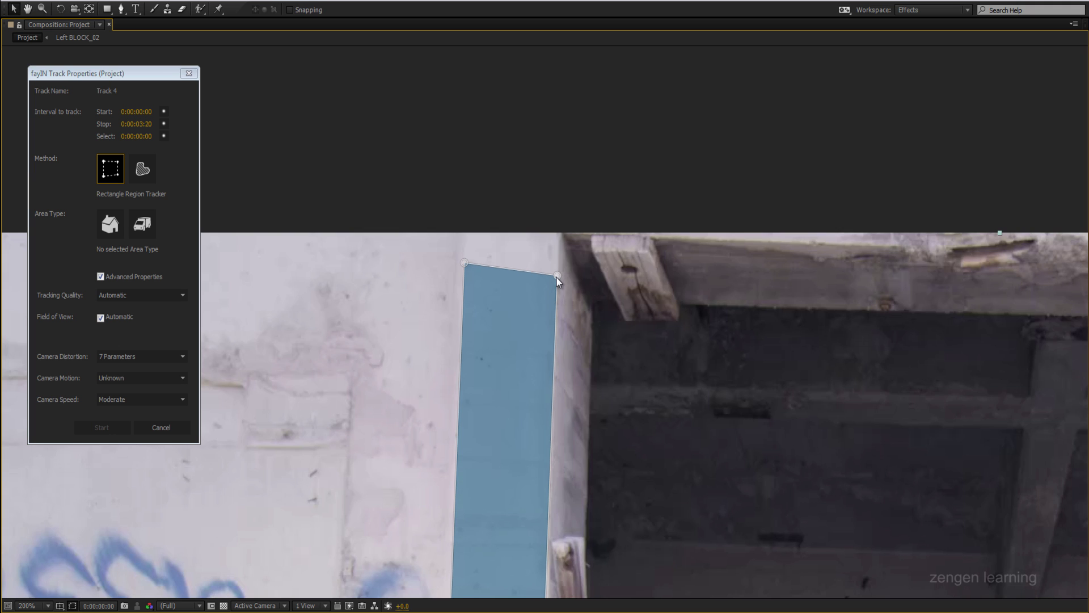
{"action": "scroll", "coordinate": [555, 328], "scroll_direction": "down", "scroll_amount": 10}
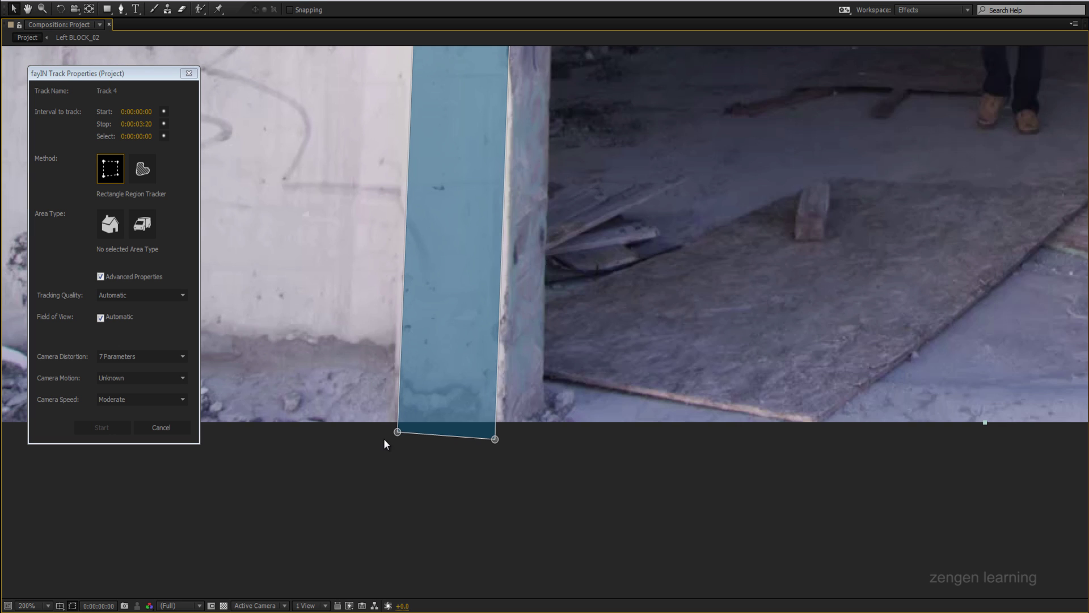
{"action": "left_click_drag", "start_coordinate": [504, 439], "coordinate": [502, 437]}
{"action": "mouse_move", "coordinate": [397, 432]}
{"action": "left_mouse_down"}
{"action": "mouse_move", "coordinate": [383, 434]}
{"action": "mouse_move", "coordinate": [394, 430]}
{"action": "left_mouse_up"}
Track the left pillar region as a Static Area and adjust the orientation of Track 4's plane to follow the pillar
{"action": "key", "text": "comma"}
{"action": "key", "text": "grave"}
{"action": "key", "text": "comma"}
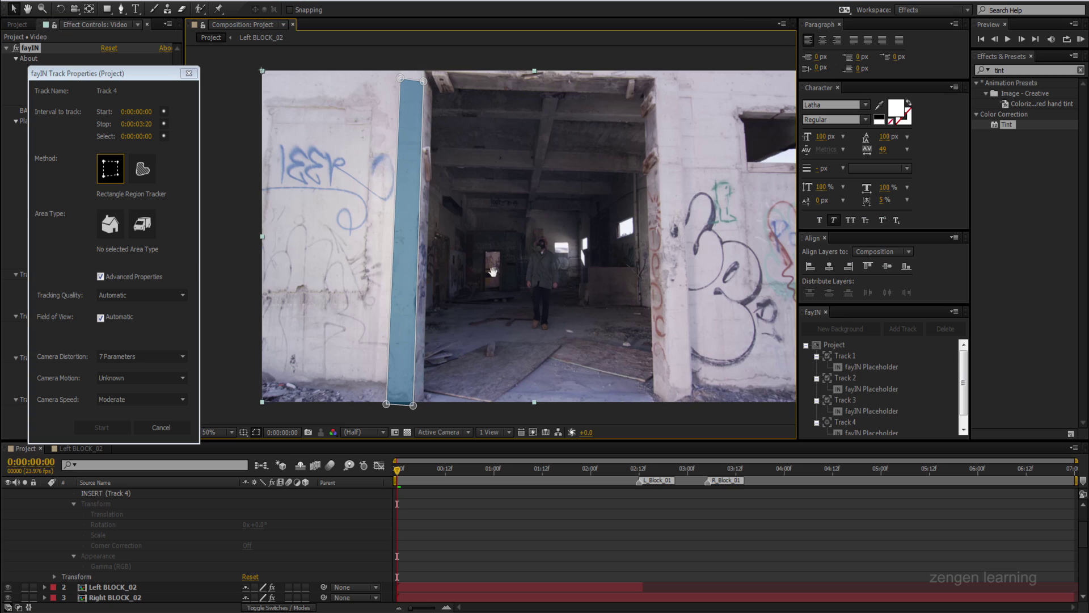
{"action": "left_click_drag", "start_coordinate": [505, 270], "coordinate": [462, 262]}
{"action": "left_click", "coordinate": [117, 226]}
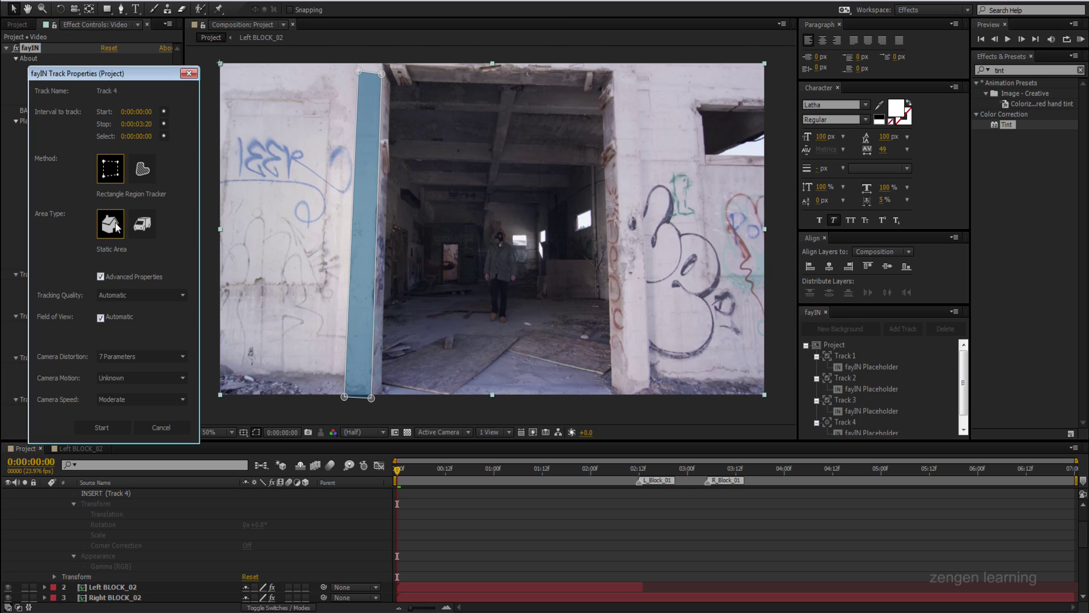
{"action": "left_click", "coordinate": [102, 426]}
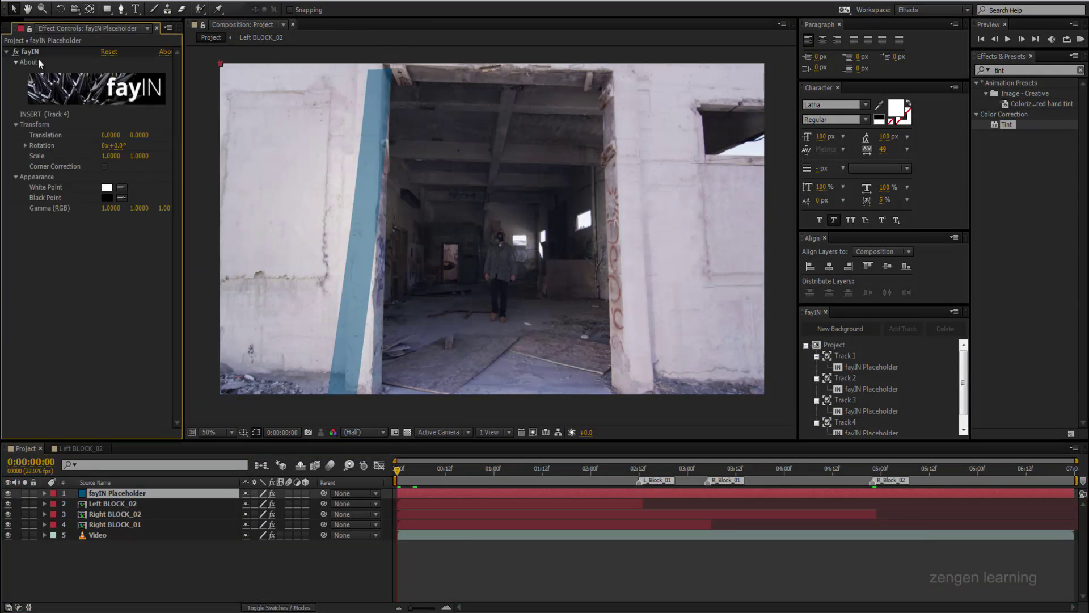
{"action": "left_click", "coordinate": [88, 239]}
{"action": "left_click_drag", "start_coordinate": [366, 218], "coordinate": [395, 189]}
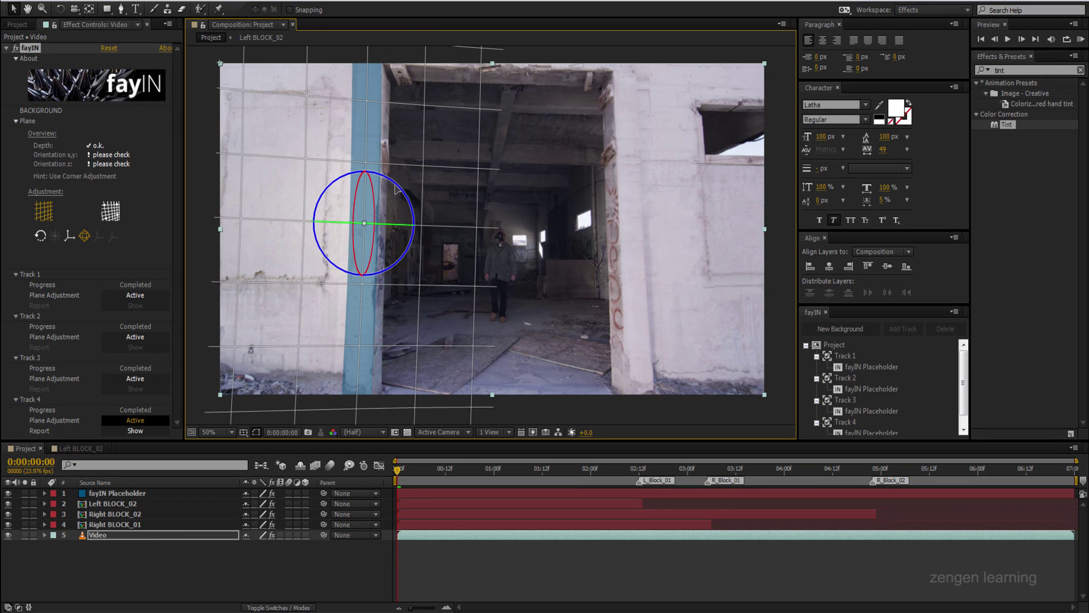
Organize the clean-up files for Track 4 in a Left BLOCK_01 folder inside CleanUP Psds and open the Left BLOCK_01 composition
{"action": "left_click", "coordinate": [867, 432]}
{"action": "right_click", "coordinate": [866, 422]}
{"action": "left_click", "coordinate": [773, 557]}
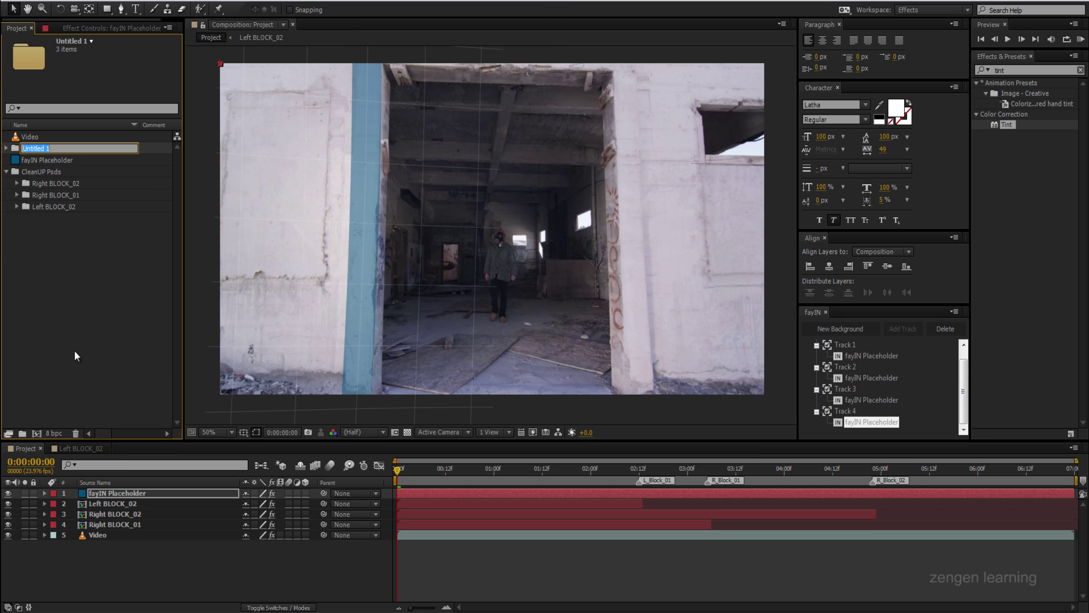
{"action": "type", "text": "_01"}
{"action": "key", "text": "Return"}
{"action": "left_click_drag", "start_coordinate": [56, 164], "coordinate": [40, 171]}
{"action": "left_click", "coordinate": [17, 206]}
{"action": "double_click", "coordinate": [66, 226]}
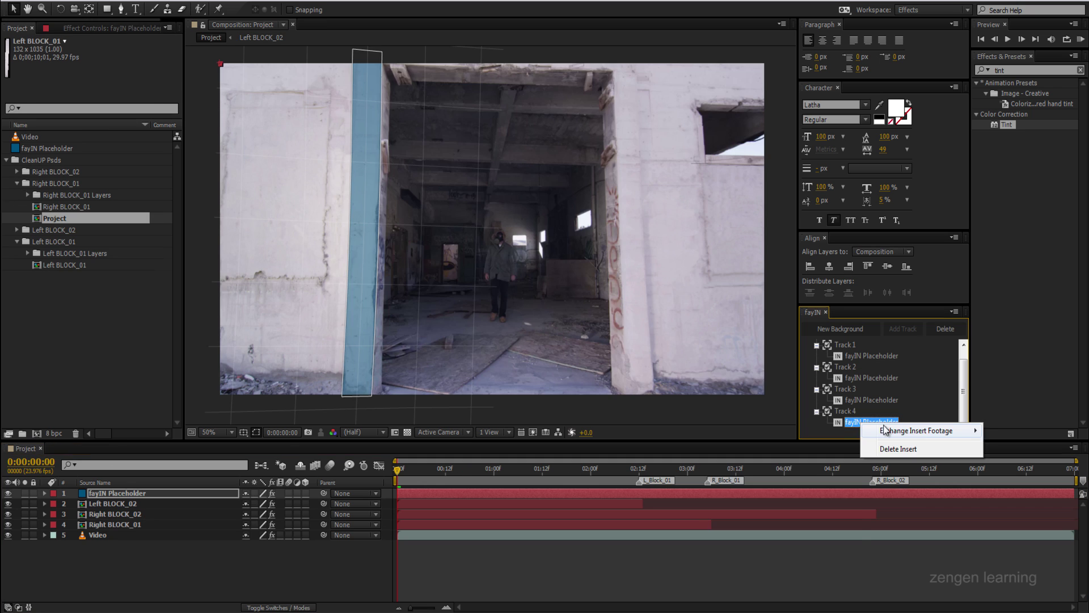
Exchange Track 4's placeholder footage for Left BLOCK_01 and adjust the insert's ratio to match the new content
{"action": "mouse_move", "coordinate": [924, 433]}
{"action": "left_click", "coordinate": [773, 554]}
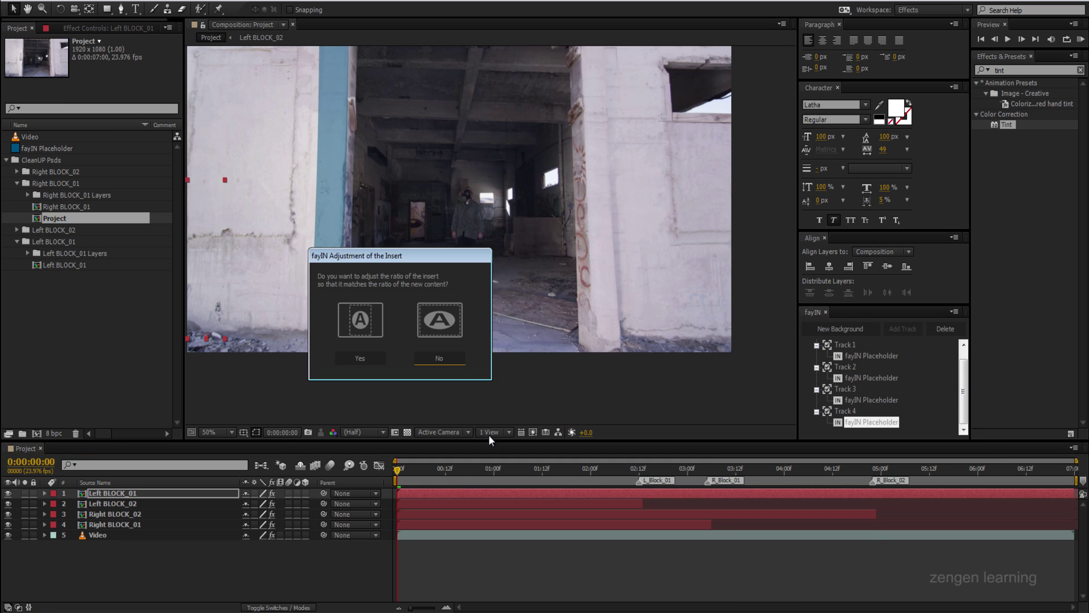
{"action": "left_click", "coordinate": [357, 355]}
Scale and position the Left BLOCK_01 insert over the full height of the left pillar and preview it through the shot
{"action": "scroll", "coordinate": [398, 325], "scroll_direction": "up", "scroll_amount": 2}
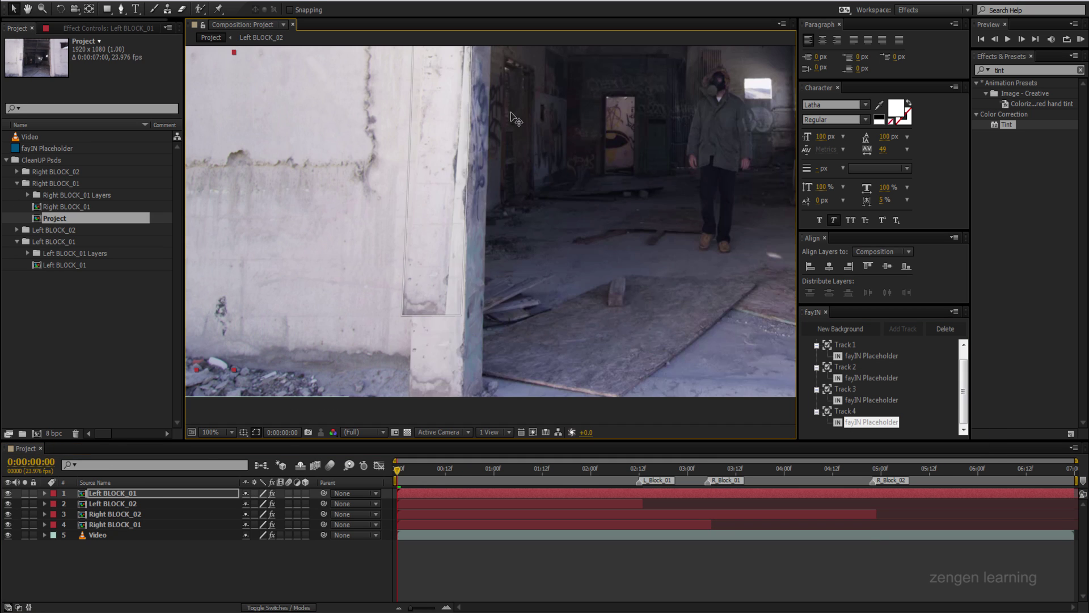
{"action": "scroll", "coordinate": [476, 294], "scroll_direction": "up", "scroll_amount": 5}
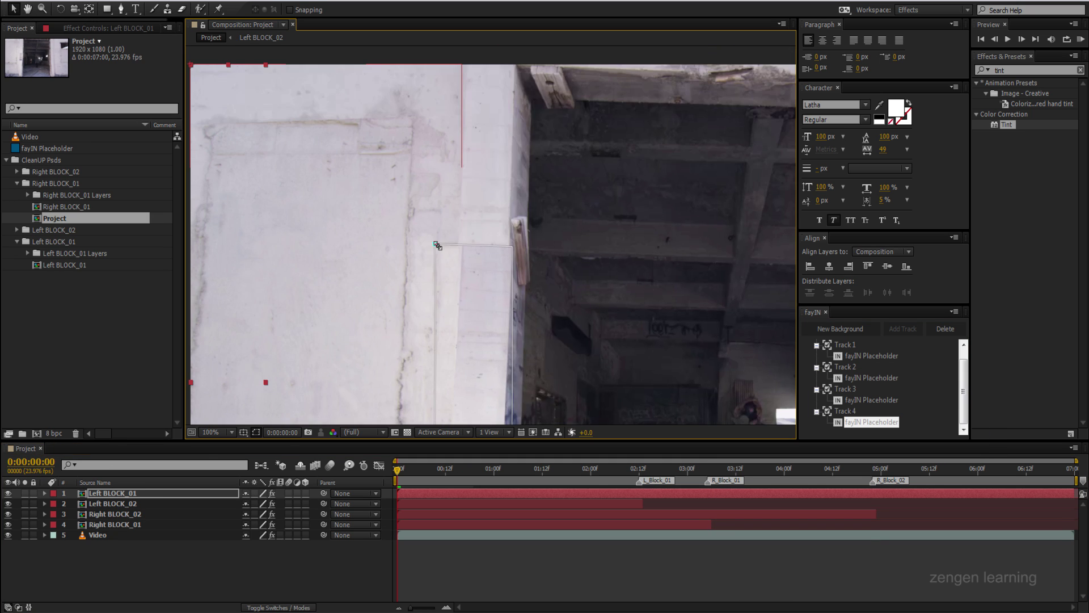
{"action": "scroll", "coordinate": [510, 228], "scroll_direction": "down", "scroll_amount": 2}
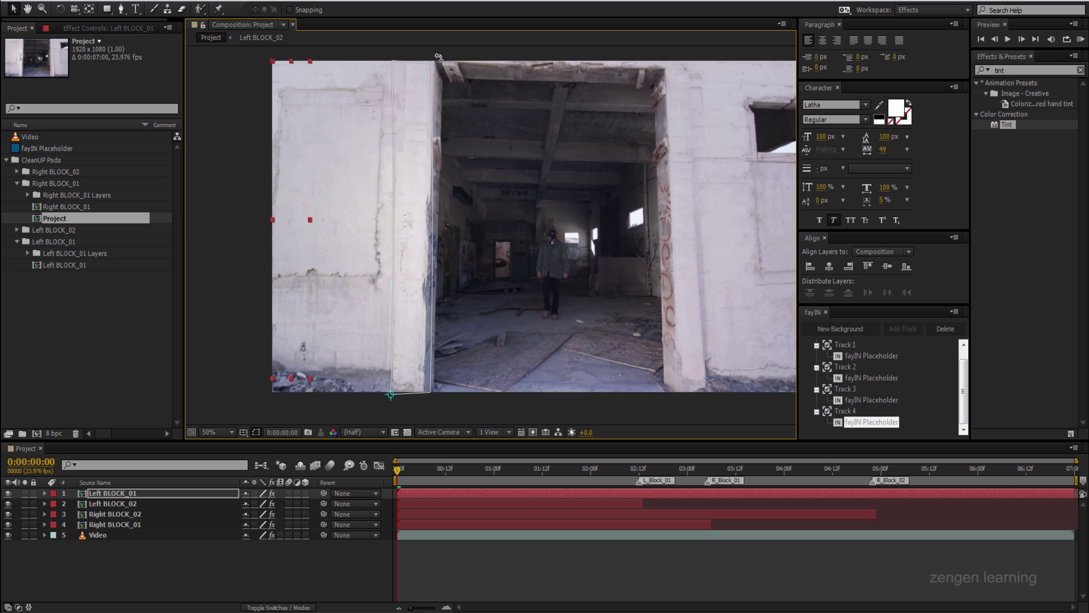
{"action": "left_click", "coordinate": [442, 570]}
{"action": "left_click_drag", "start_coordinate": [393, 471], "coordinate": [740, 493]}
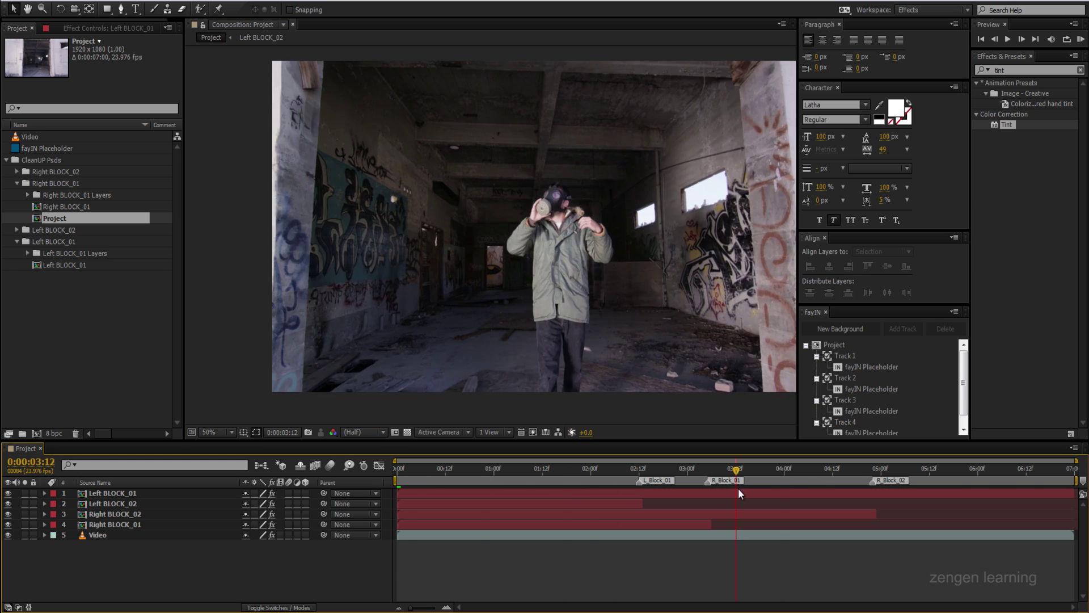
Add a composition marker named L_Block_02 at Track 4's last keyframe, 0:00:03:20, and trim the Left BLOCK_01 layer to it
{"action": "key", "text": "Home"}
{"action": "left_click", "coordinate": [114, 535]}
{"action": "key", "text": "e"}
{"action": "key", "text": "e"}
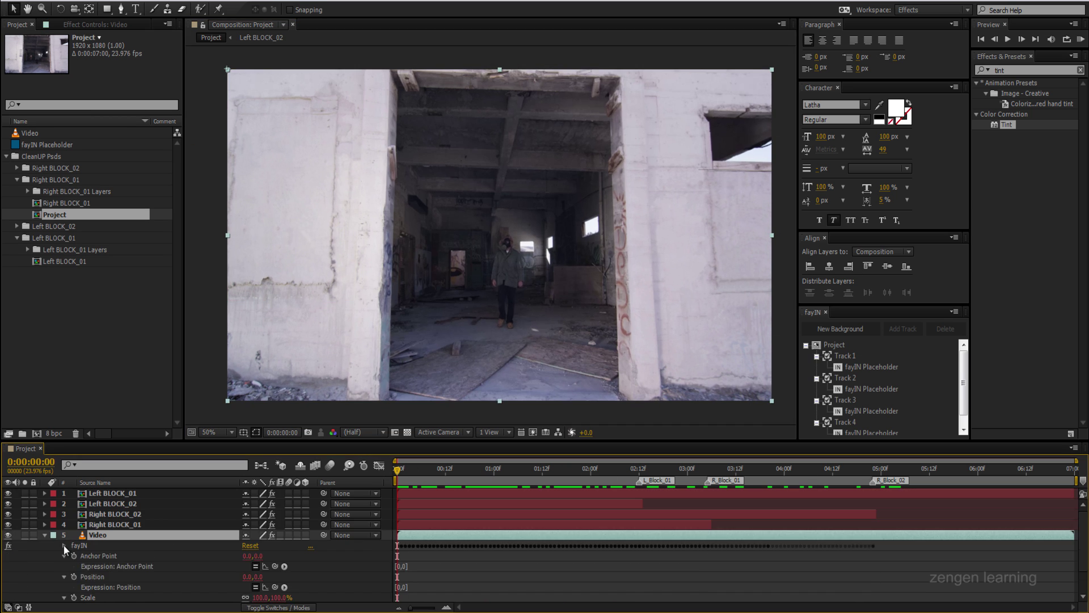
{"action": "key", "text": "u"}
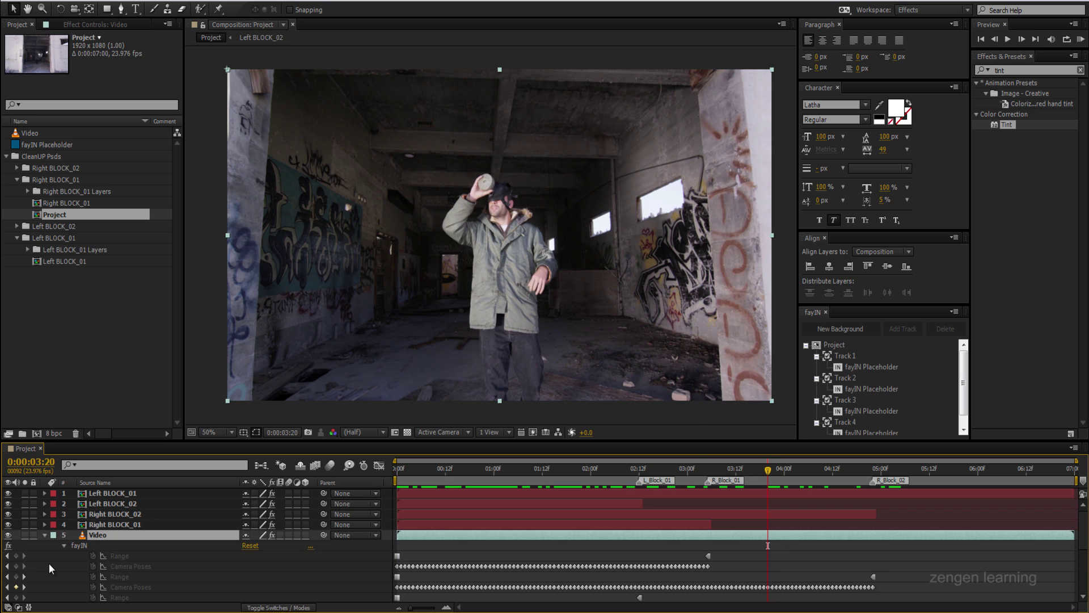
{"action": "left_click", "coordinate": [214, 573]}
{"action": "key", "text": "alt+KP_Multiply"}
{"action": "type", "text": "L_Block_02"}
{"action": "key", "text": "Return"}
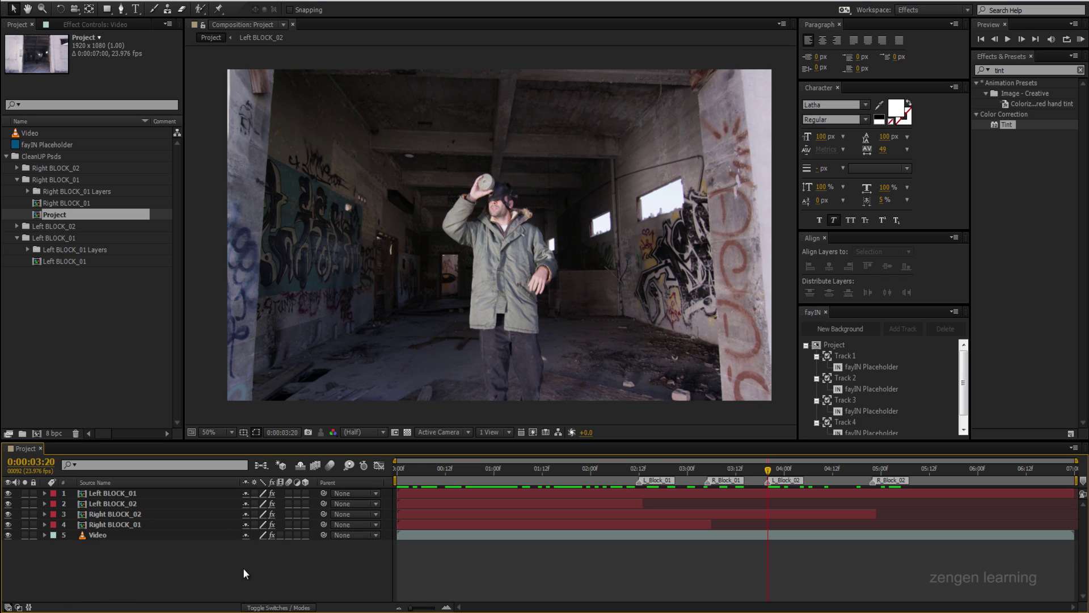
{"action": "left_click", "coordinate": [763, 492]}
{"action": "left_click", "coordinate": [647, 469]}
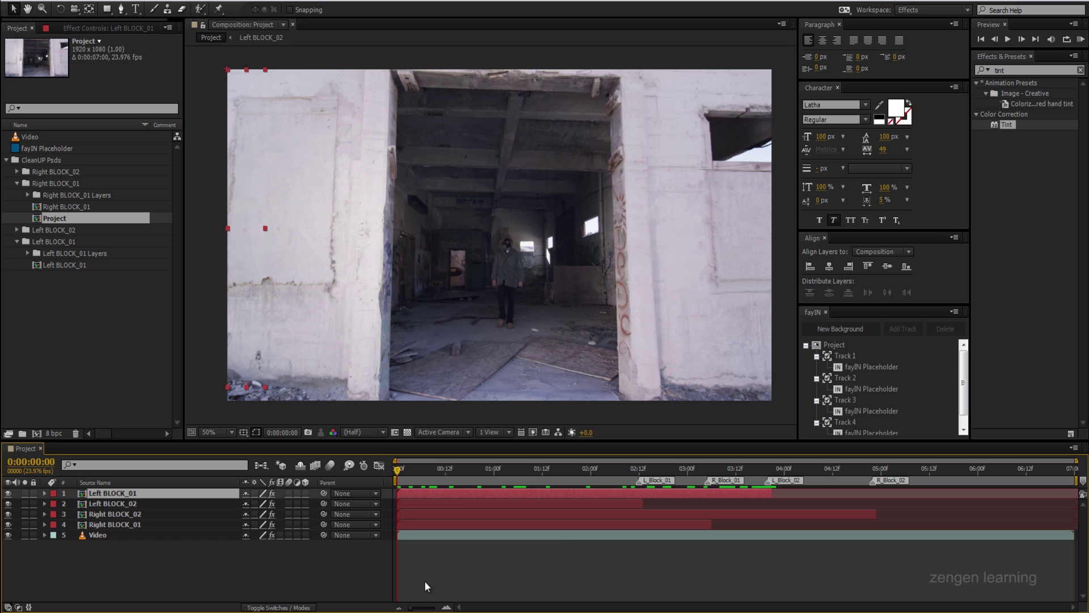
Apply the Hue/Saturation effect to the Left BLOCK_01 layer and set Master Hue to +30° to match the surrounding wall
{"action": "type", "text": "hue"}
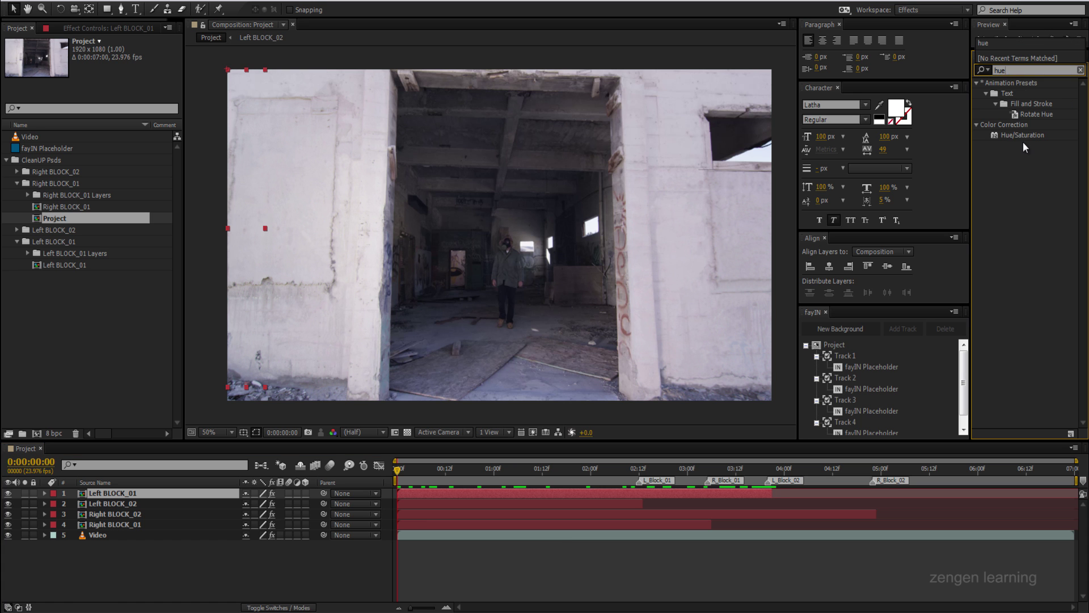
{"action": "left_click_drag", "start_coordinate": [145, 500], "coordinate": [143, 498]}
{"action": "scroll", "coordinate": [386, 141], "scroll_direction": "up", "scroll_amount": 3}
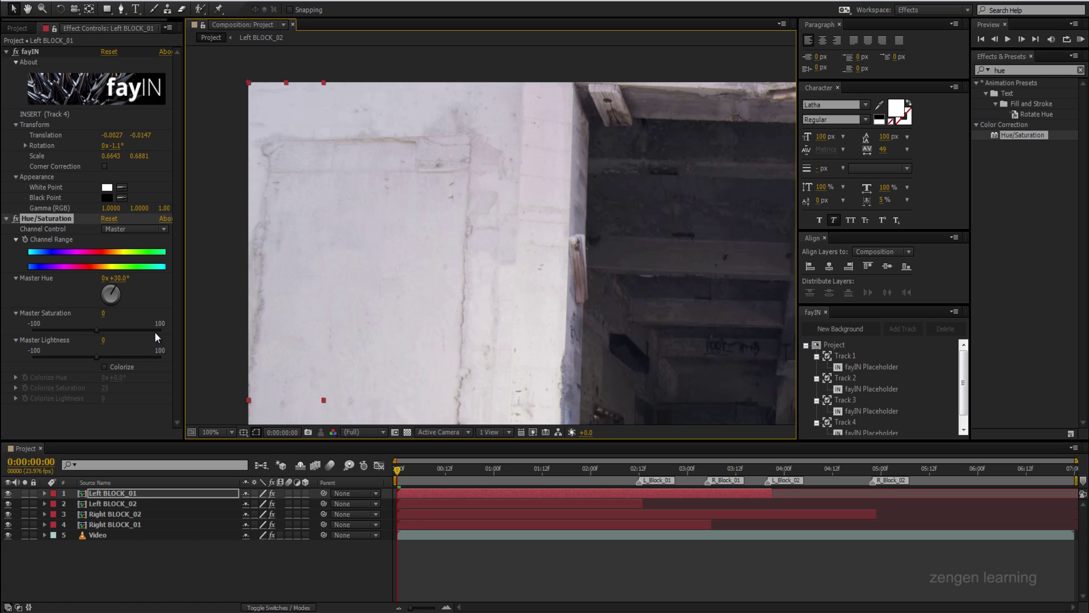
{"action": "left_click_drag", "start_coordinate": [100, 275], "coordinate": [98, 276]}
{"action": "scroll", "coordinate": [515, 202], "scroll_direction": "down", "scroll_amount": 2}
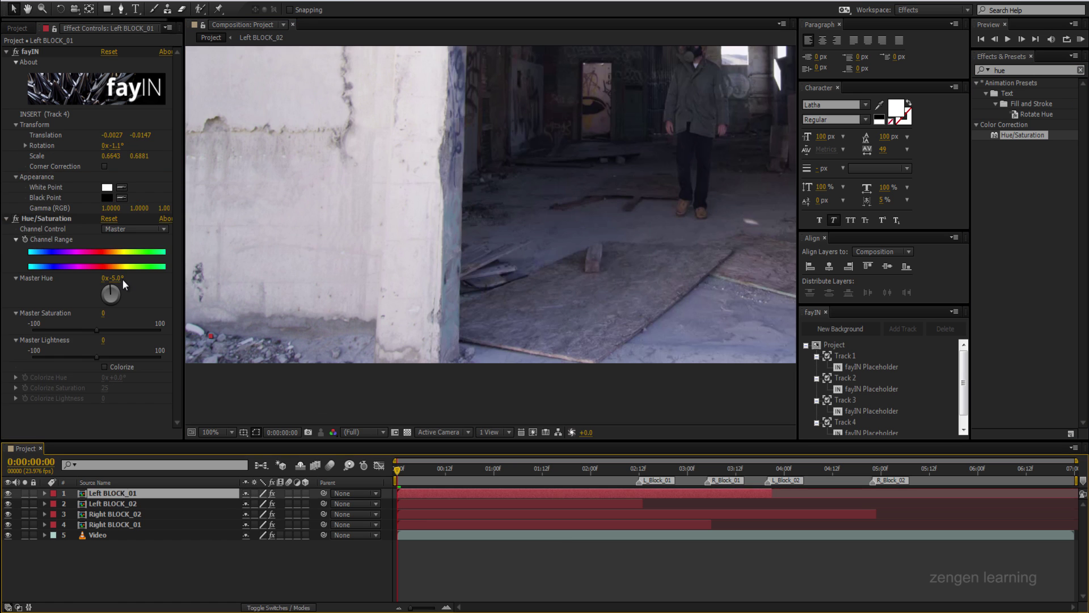
{"action": "left_click", "coordinate": [46, 219]}
{"action": "scroll", "coordinate": [488, 238], "scroll_direction": "up", "scroll_amount": 2}
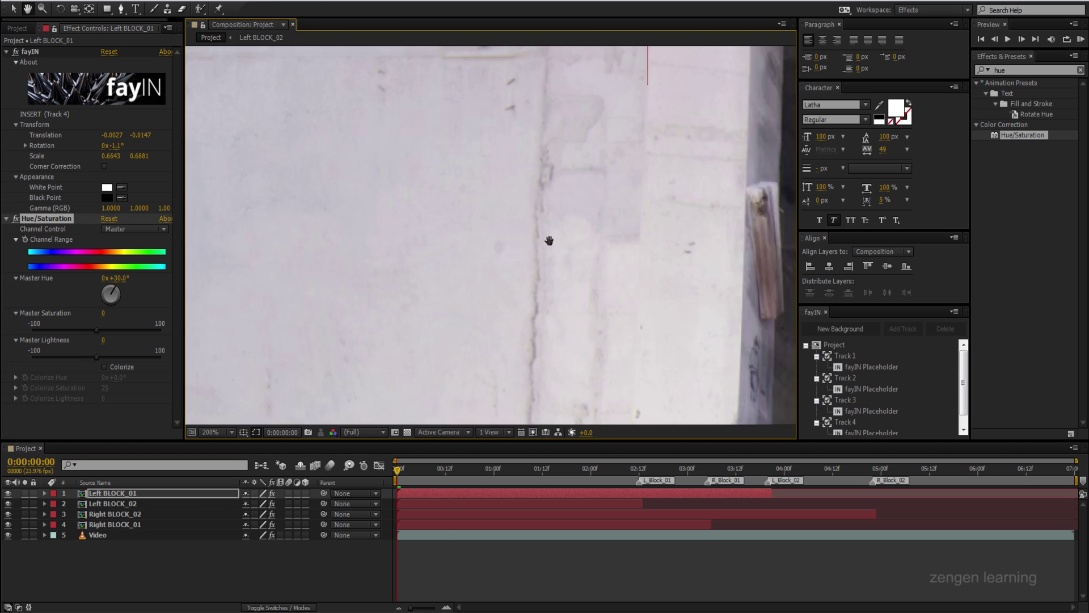
{"action": "scroll", "coordinate": [434, 340], "scroll_direction": "down", "scroll_amount": 2}
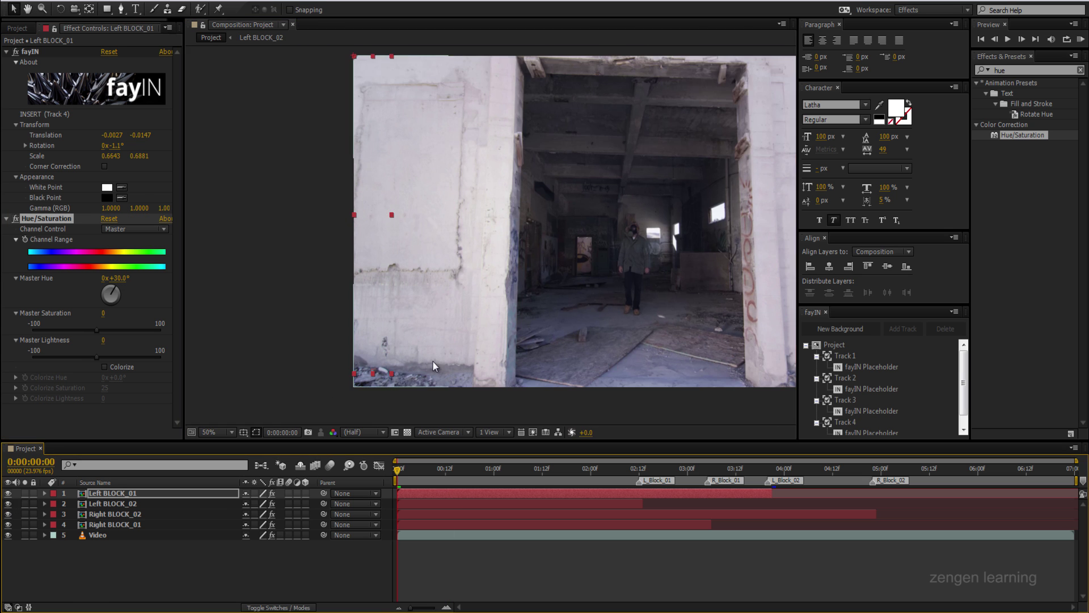
Reset Left BLOCK_01's Master Hue to 0° and set its Master Saturation to -24
{"action": "left_click", "coordinate": [433, 351]}
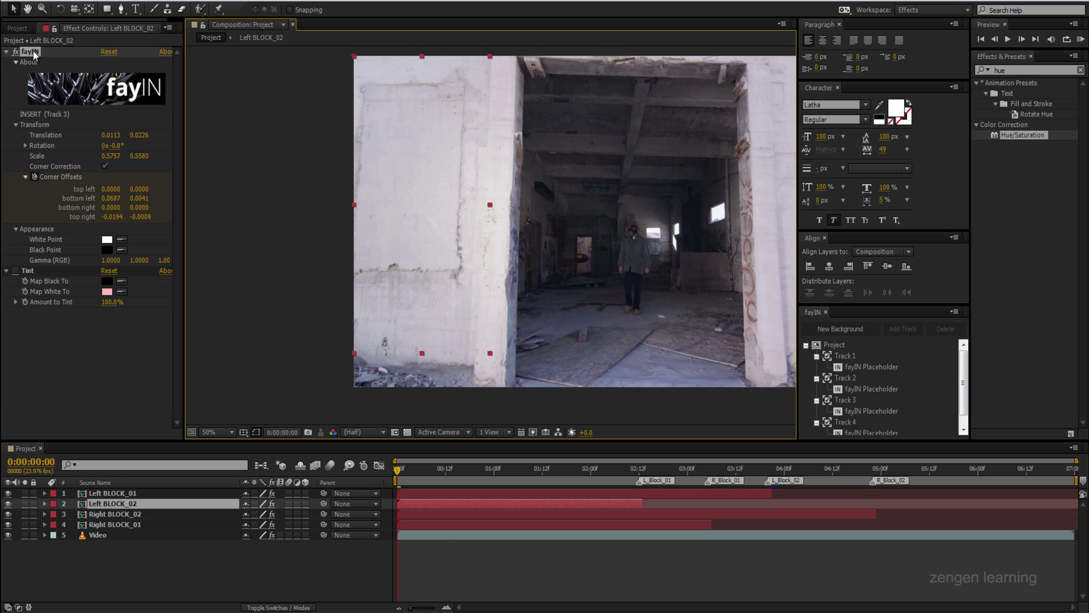
{"action": "left_click", "coordinate": [400, 493]}
{"action": "left_click_drag", "start_coordinate": [120, 328], "coordinate": [116, 329]}
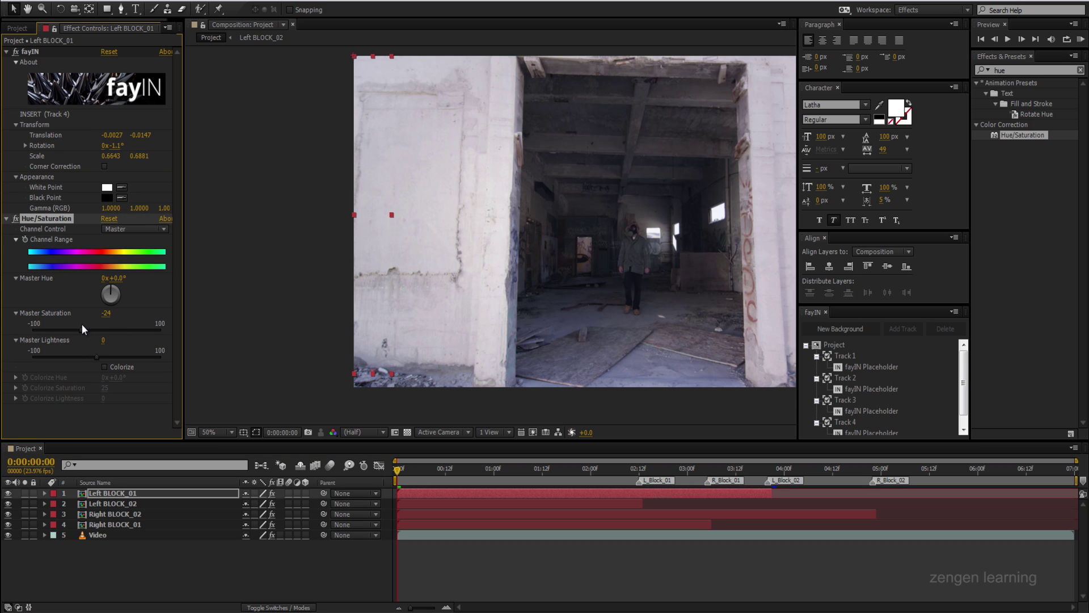
Apply the same Hue/Saturation adjustment, with Master Saturation at -24, to the Left BLOCK_02 layer and preview the shot
{"action": "left_click", "coordinate": [343, 293]}
{"action": "key", "text": "KP_0"}
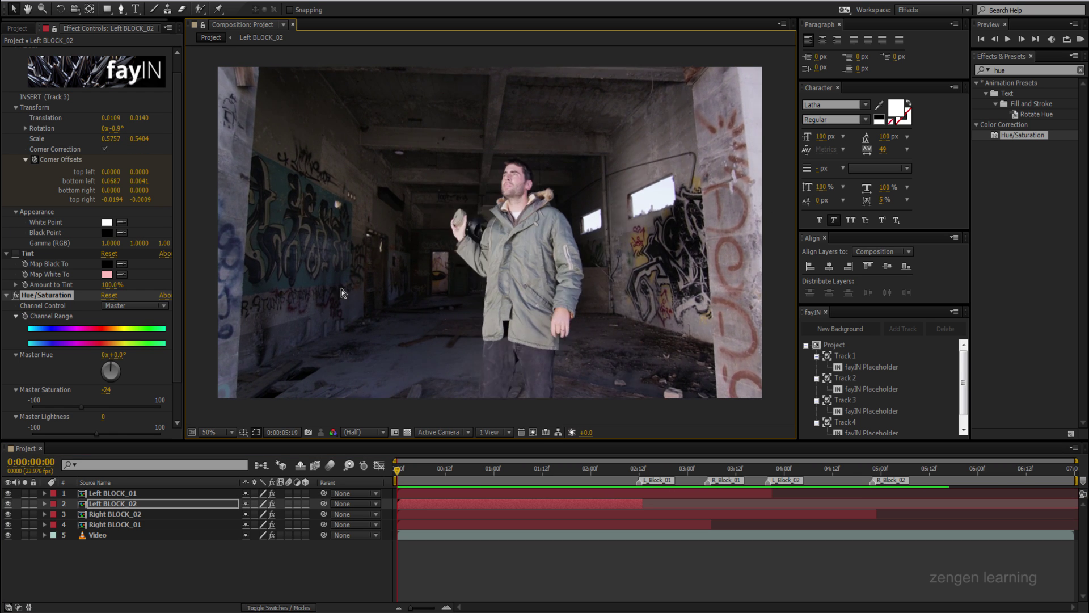
{"action": "left_click", "coordinate": [171, 535]}
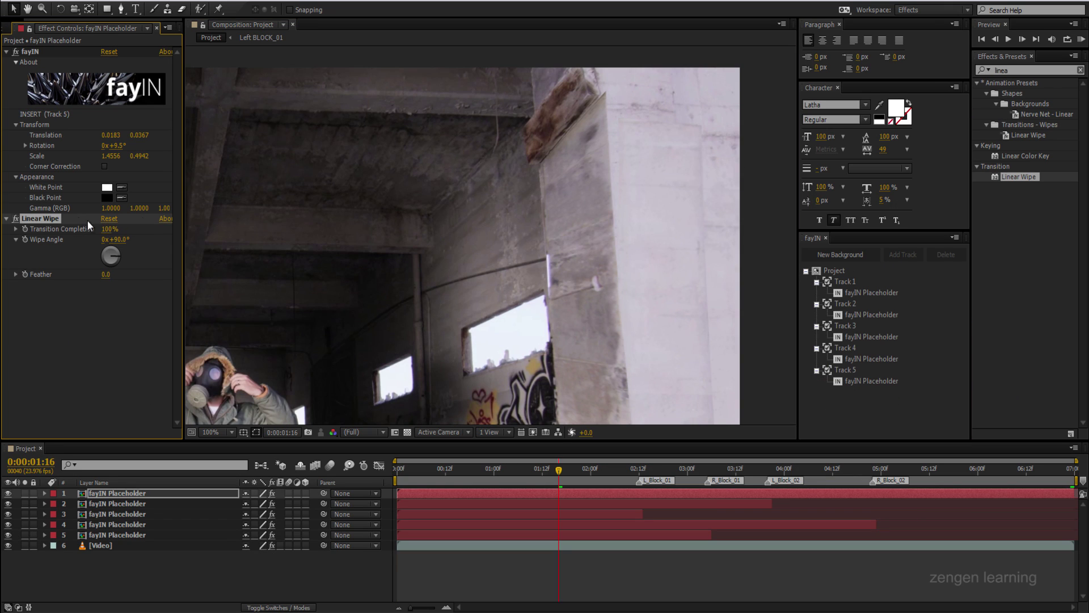
Remove the Linear Wipe effect from Track 5's insert layer
{"action": "key", "text": "Delete"}
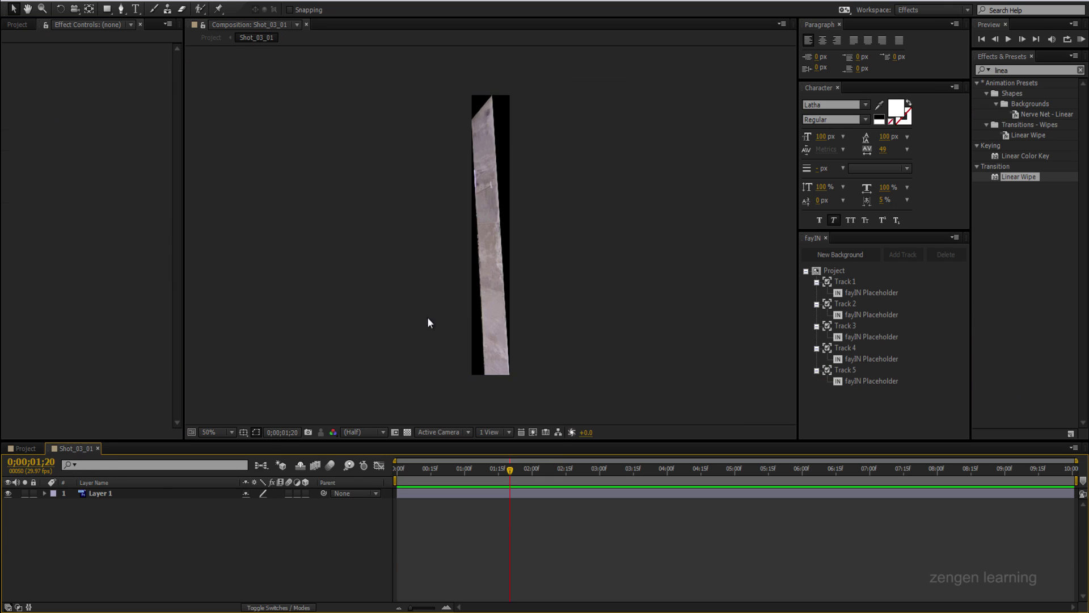
Try to mask out the bright sliver along the left edge of Layer 1 in Shot_03_01 with an inverted pen mask
{"action": "scroll", "coordinate": [427, 316], "scroll_direction": "up", "scroll_amount": 3}
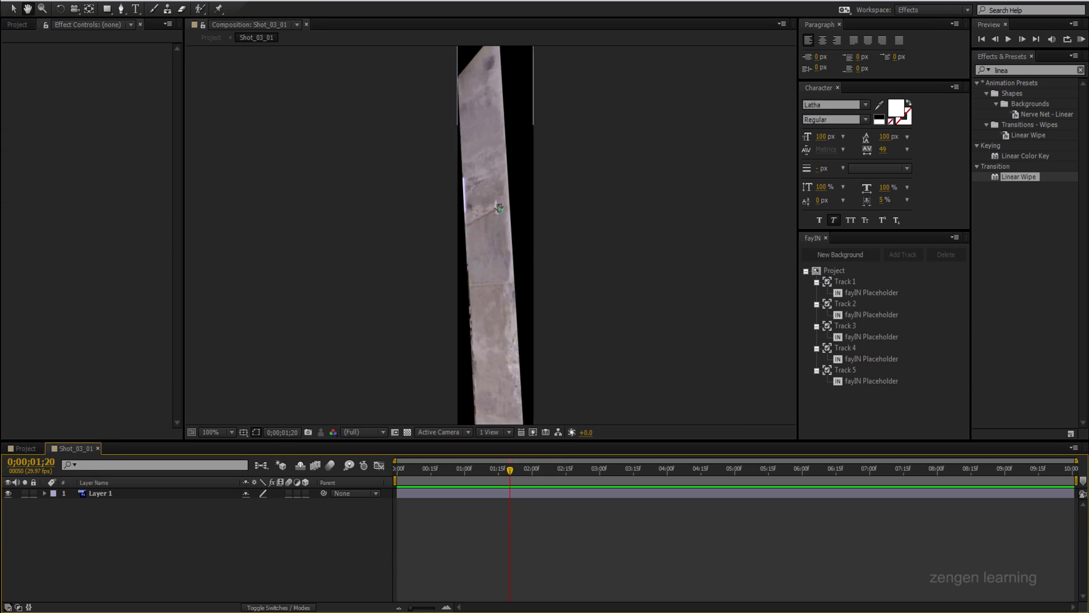
{"action": "left_click", "coordinate": [121, 9]}
{"action": "left_click", "coordinate": [102, 493]}
{"action": "left_click", "coordinate": [427, 202]}
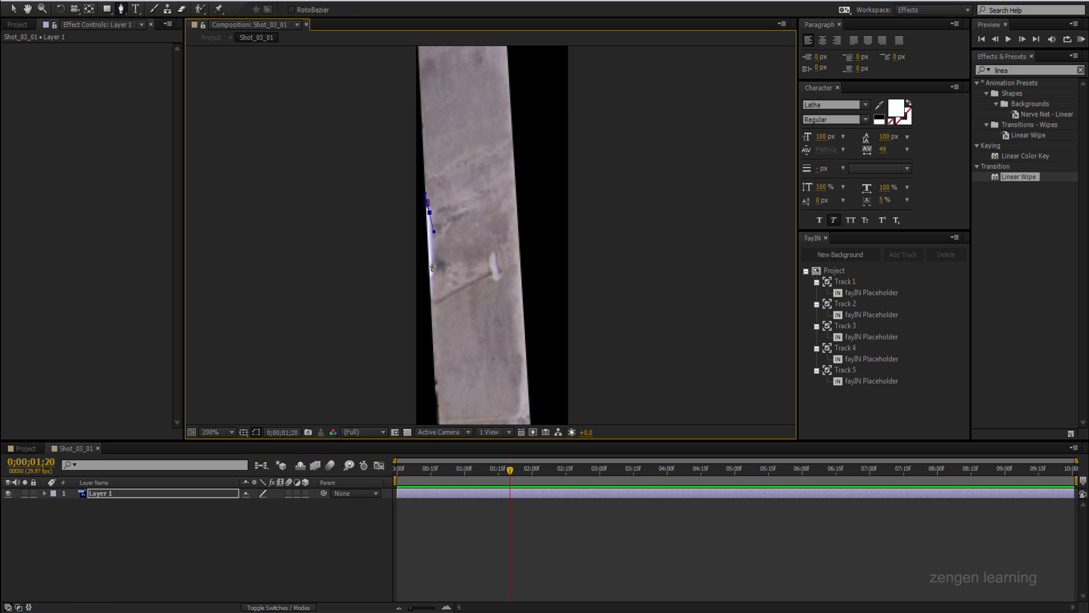
{"action": "left_click", "coordinate": [428, 205]}
{"action": "key", "text": "m"}
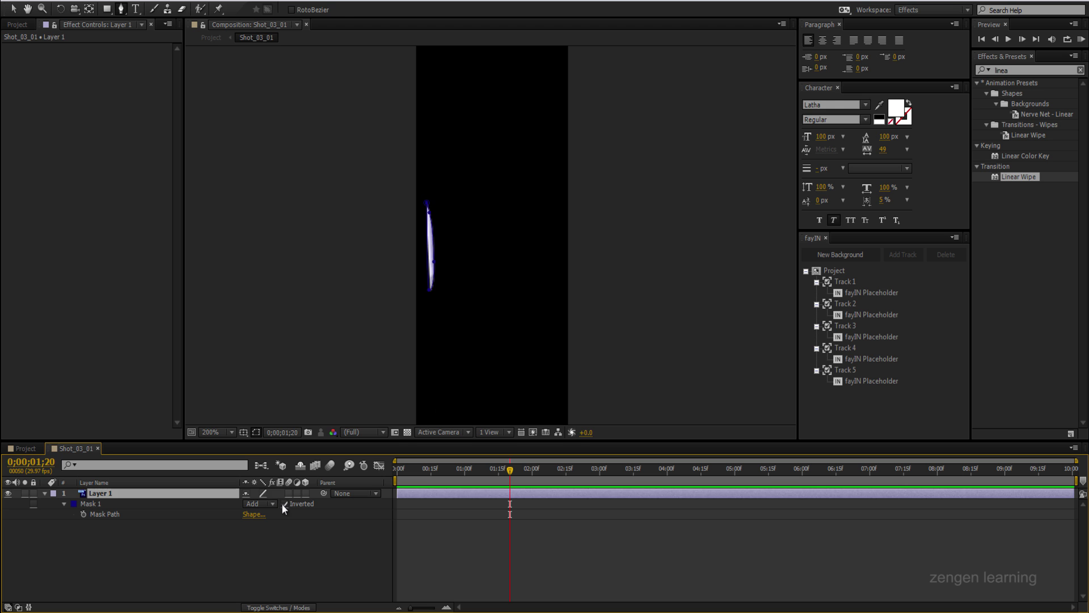
{"action": "left_click", "coordinate": [284, 503]}
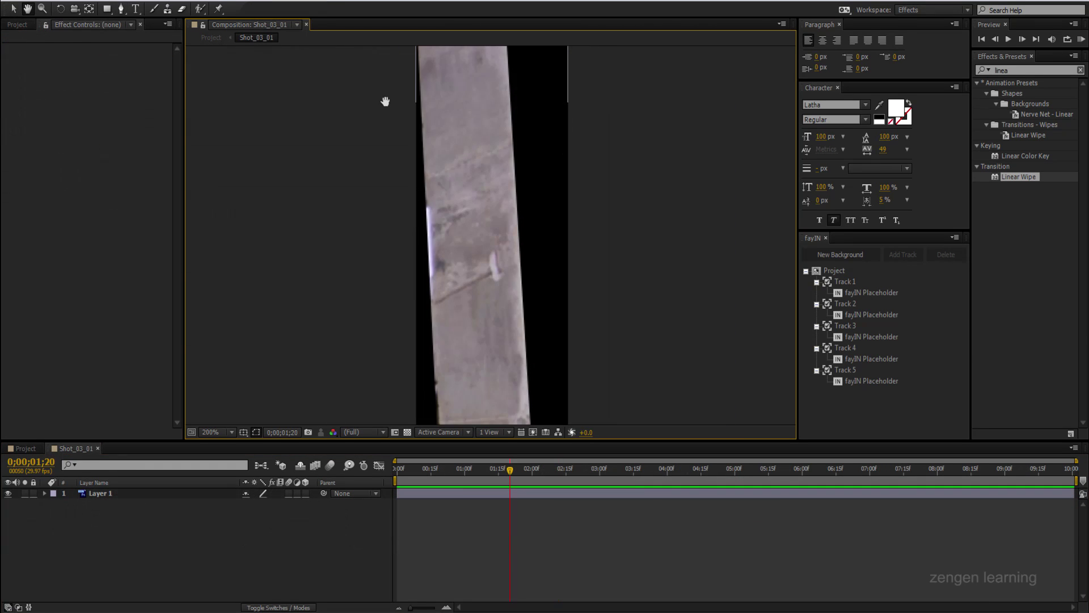
{"action": "left_click", "coordinate": [102, 493]}
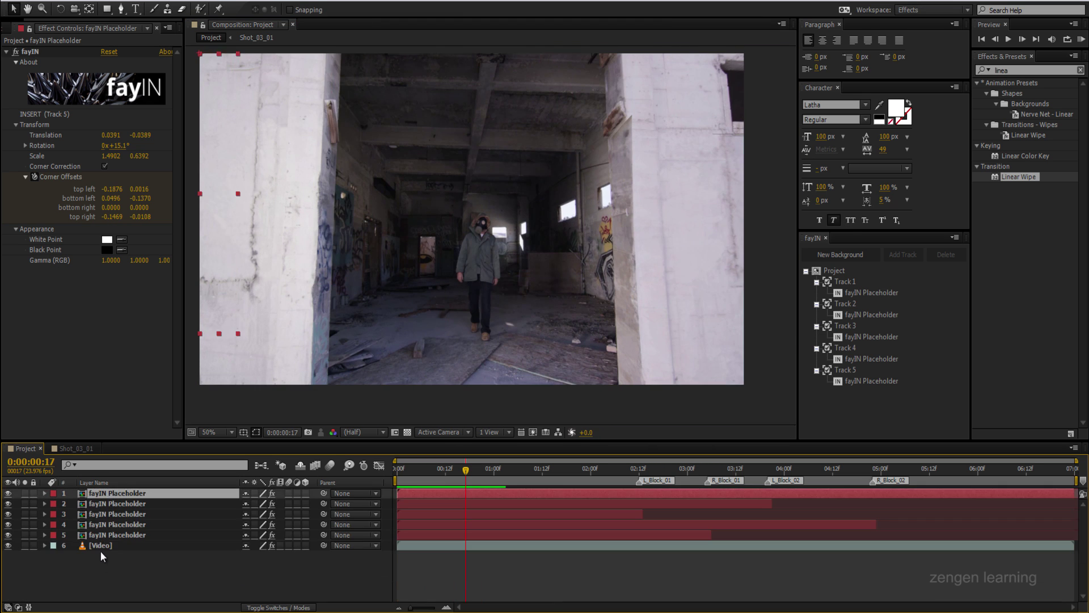
Check how Track 5's plane follows the right pillar through the shot, and delete Track 5
{"action": "left_click", "coordinate": [101, 545]}
{"action": "left_click", "coordinate": [113, 224]}
{"action": "left_click", "coordinate": [468, 470]}
{"action": "key", "text": "space"}
{"action": "key", "text": "space"}
{"action": "left_click_drag", "start_coordinate": [517, 470], "coordinate": [857, 463]}
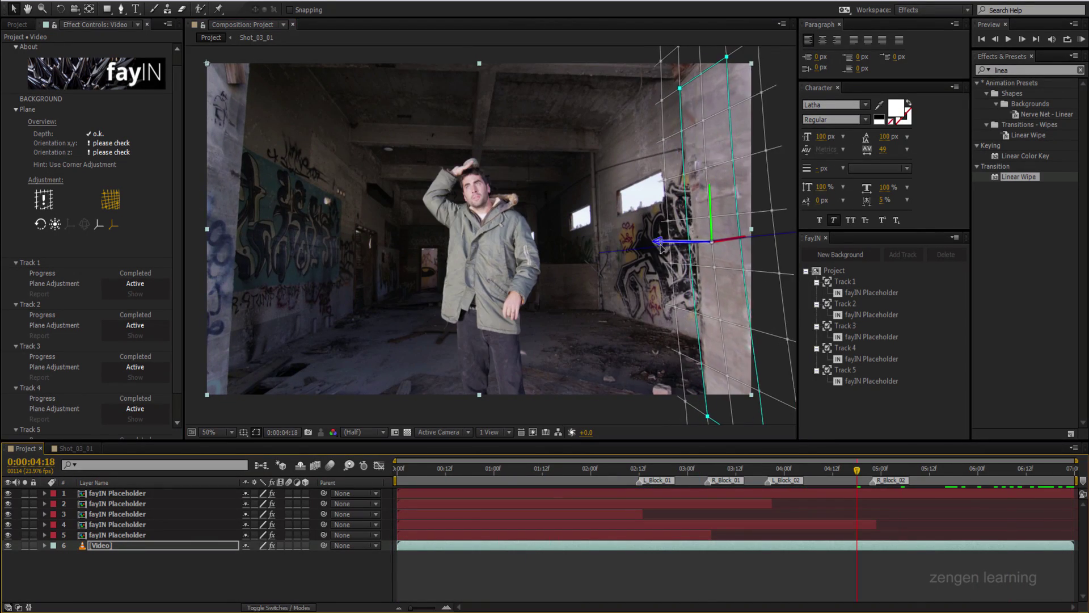
{"action": "key", "text": "space"}
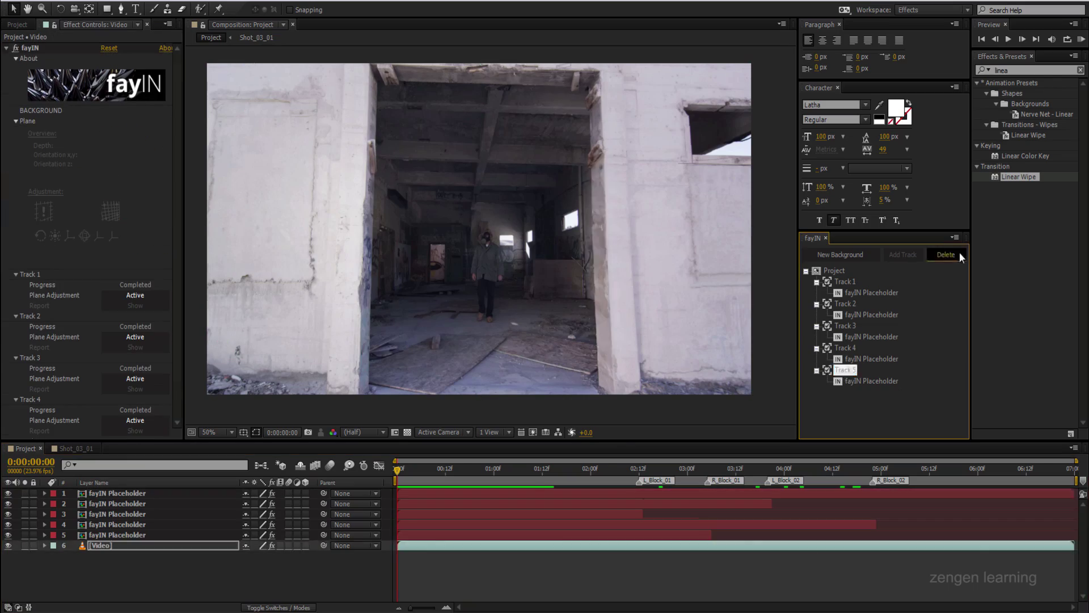
{"action": "left_click", "coordinate": [958, 252]}
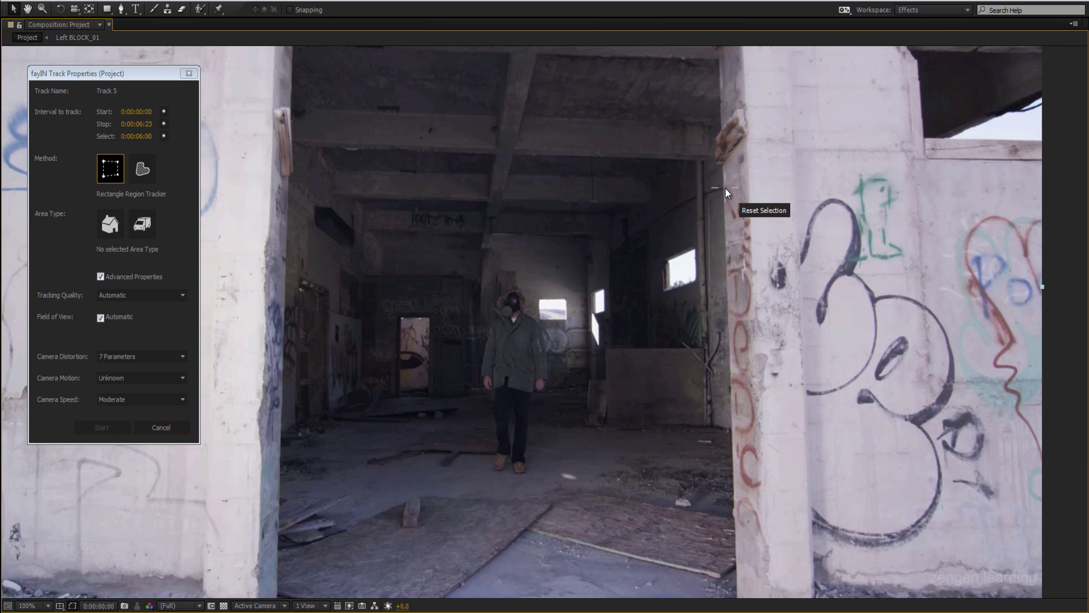
Track the right pillar's inner face as a static rectangular area in Track 5 and activate its plane adjustment
{"action": "left_click_drag", "start_coordinate": [725, 187], "coordinate": [753, 178]}
{"action": "left_click", "coordinate": [736, 489]}
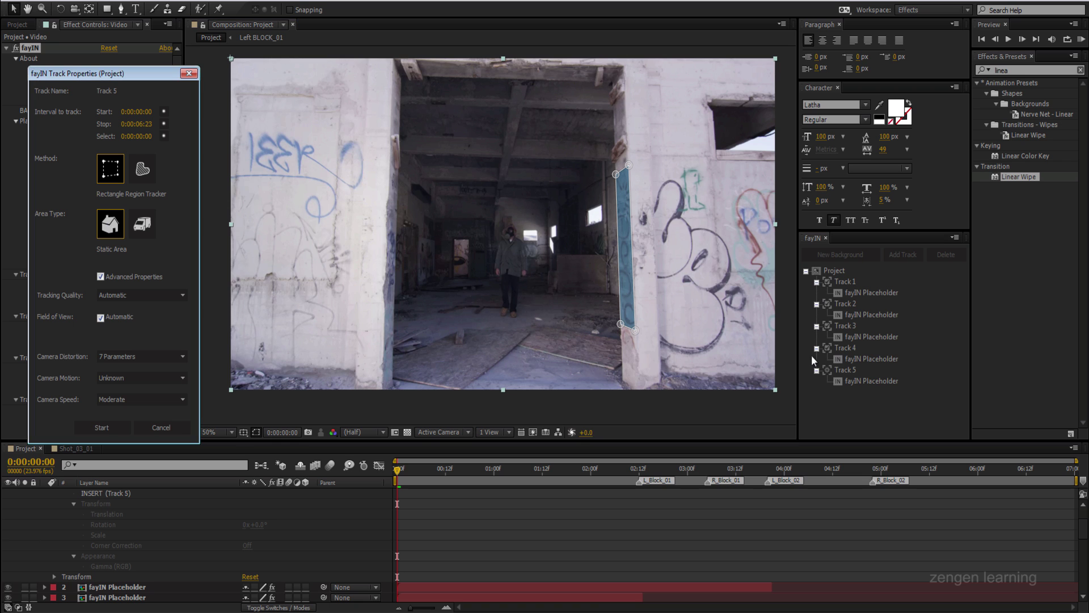
{"action": "left_click", "coordinate": [102, 427]}
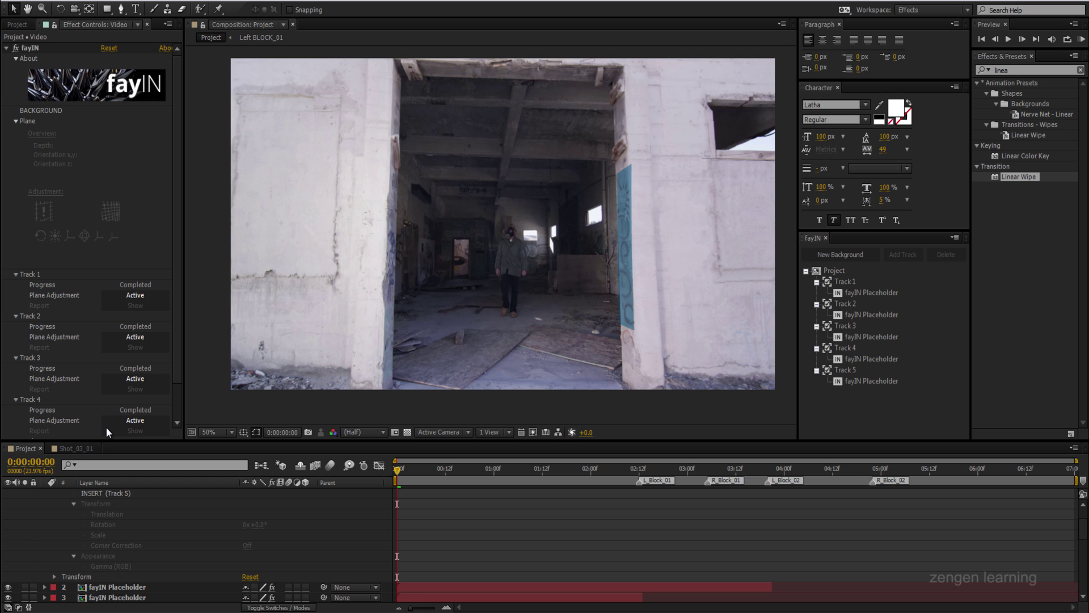
{"action": "scroll", "coordinate": [264, 488], "scroll_direction": "up", "scroll_amount": 2}
{"action": "left_click_drag", "start_coordinate": [398, 468], "coordinate": [209, 449]}
{"action": "scroll", "coordinate": [136, 409], "scroll_direction": "down", "scroll_amount": 2}
{"action": "left_click", "coordinate": [144, 422]}
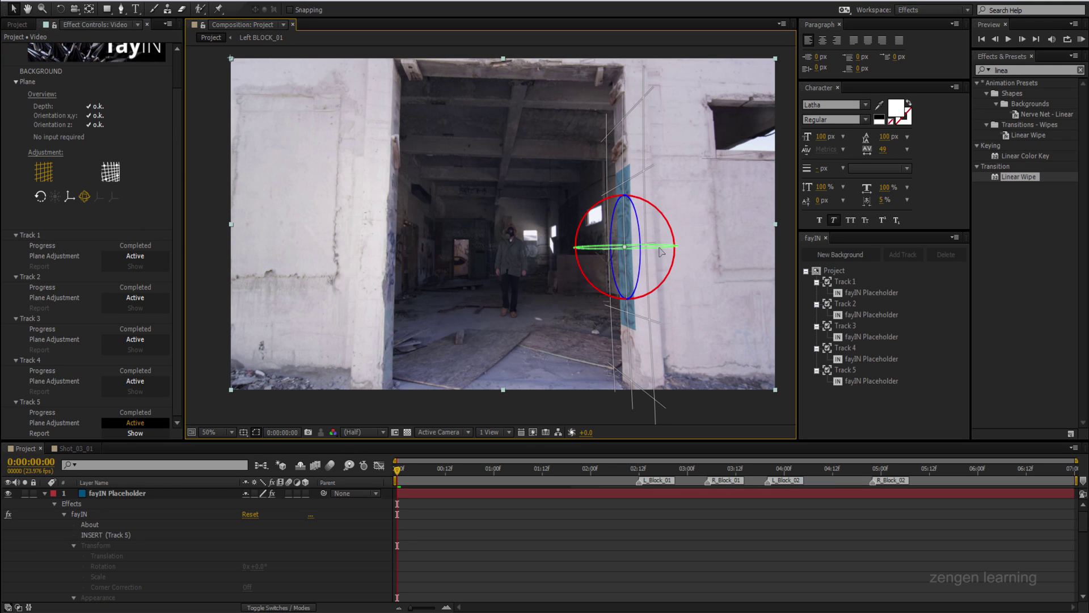
Exchange Track 5's placeholder footage for the Shot_03_01 composition
{"action": "left_click", "coordinate": [14, 25]}
{"action": "right_click", "coordinate": [862, 381]}
{"action": "mouse_move", "coordinate": [908, 390]}
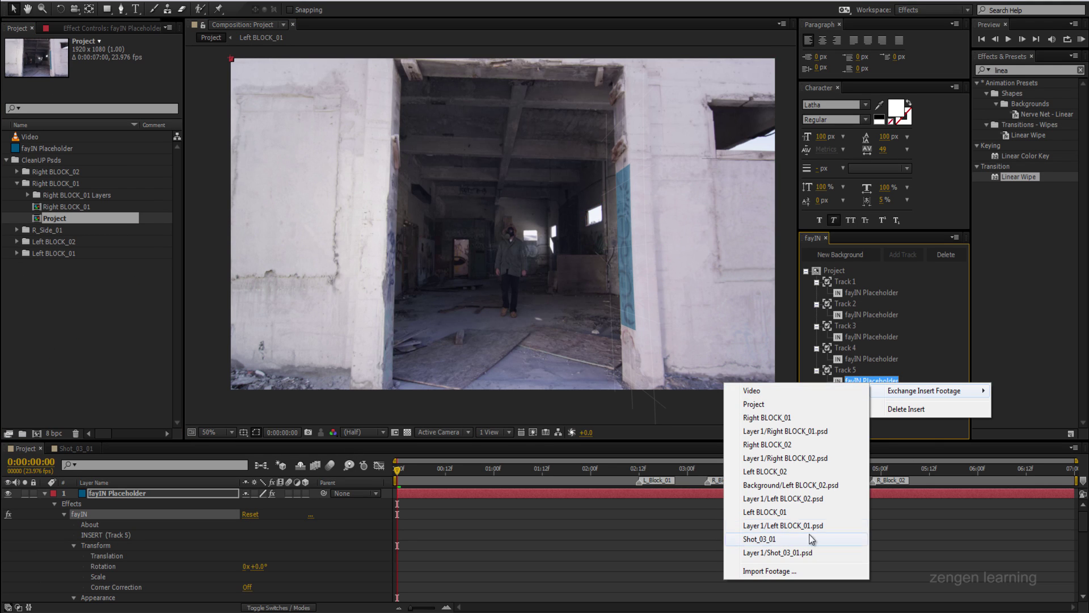
{"action": "left_click", "coordinate": [760, 539]}
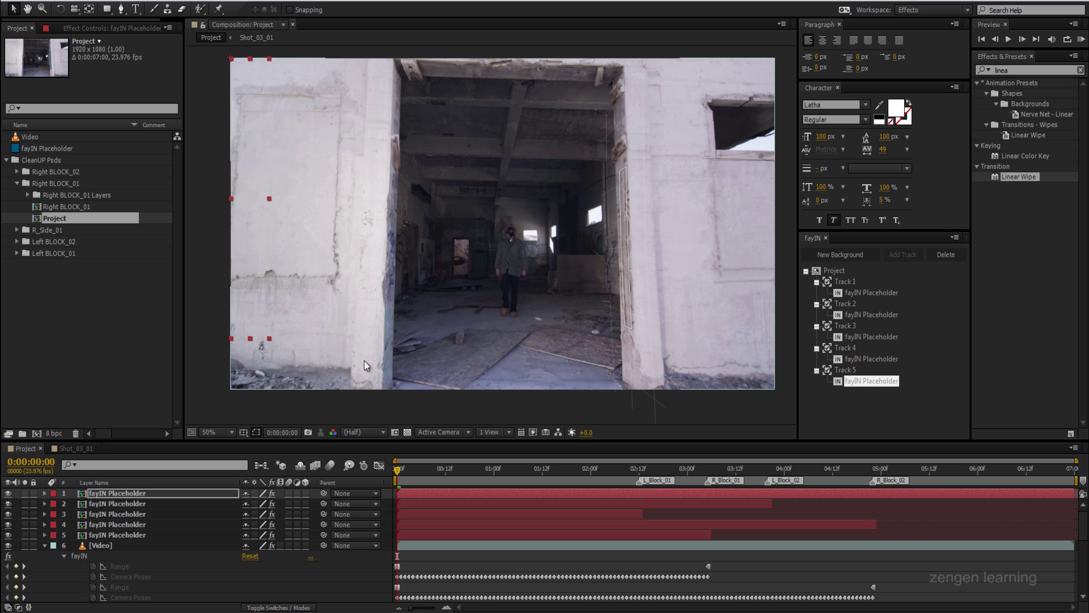
{"action": "right_click", "coordinate": [893, 390]}
{"action": "mouse_move", "coordinate": [902, 391]}
{"action": "left_click", "coordinate": [782, 541]}
{"action": "left_click", "coordinate": [437, 357]}
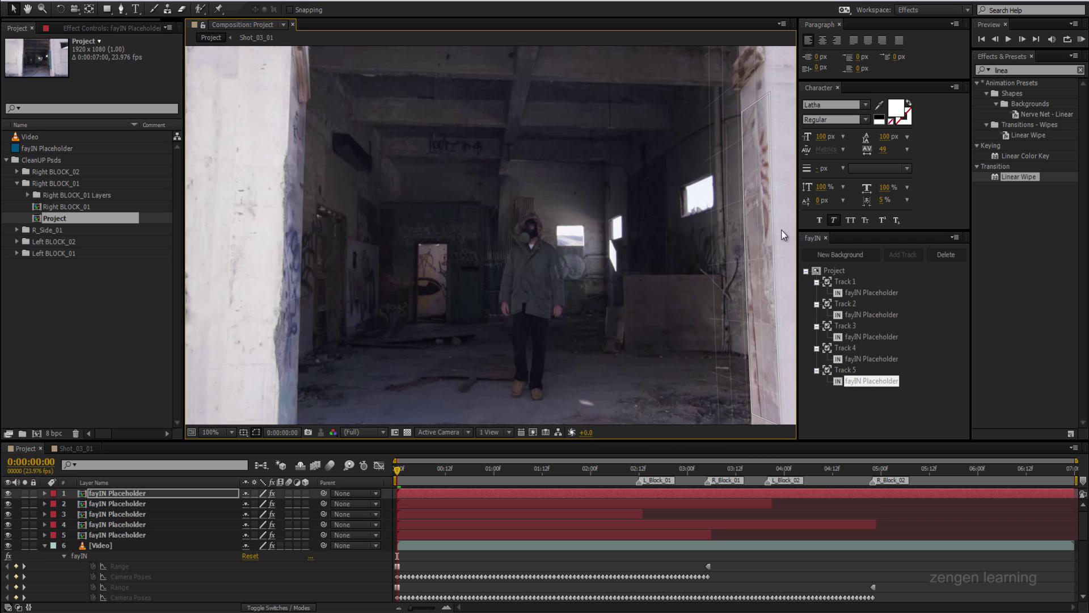
Position and scale the Shot_03_01 insert to about 1.51 by 0.63 over the right pillar's inner face
{"action": "left_click_drag", "start_coordinate": [722, 223], "coordinate": [713, 136]}
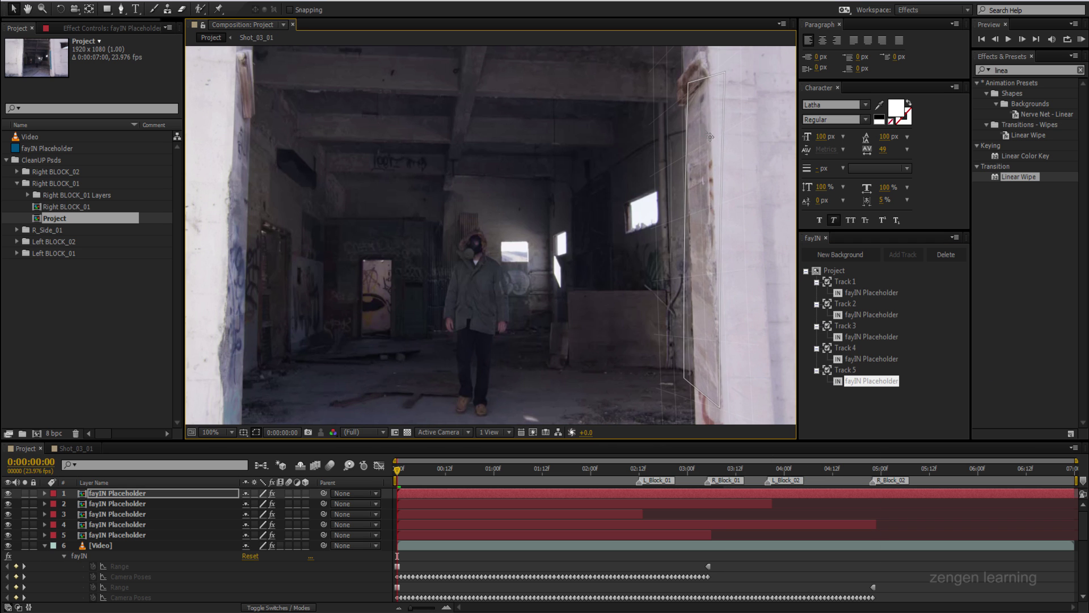
{"action": "scroll", "coordinate": [593, 269], "scroll_direction": "down", "scroll_amount": 2}
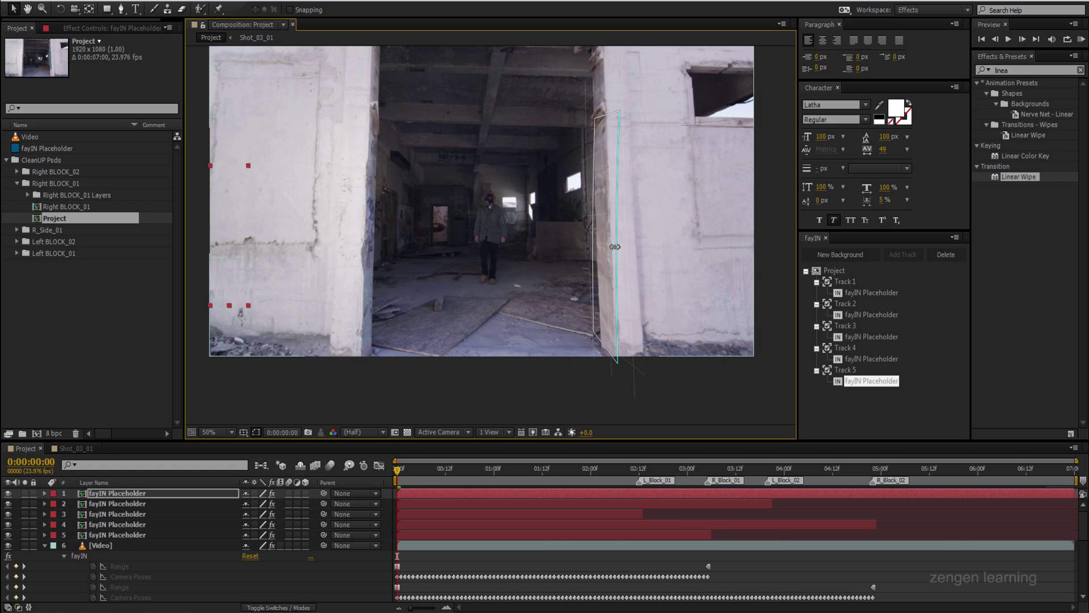
{"action": "key", "text": "grave"}
{"action": "scroll", "coordinate": [615, 247], "scroll_direction": "up", "scroll_amount": 2}
{"action": "scroll", "coordinate": [704, 430], "scroll_direction": "down", "scroll_amount": 4}
{"action": "key", "text": "grave"}
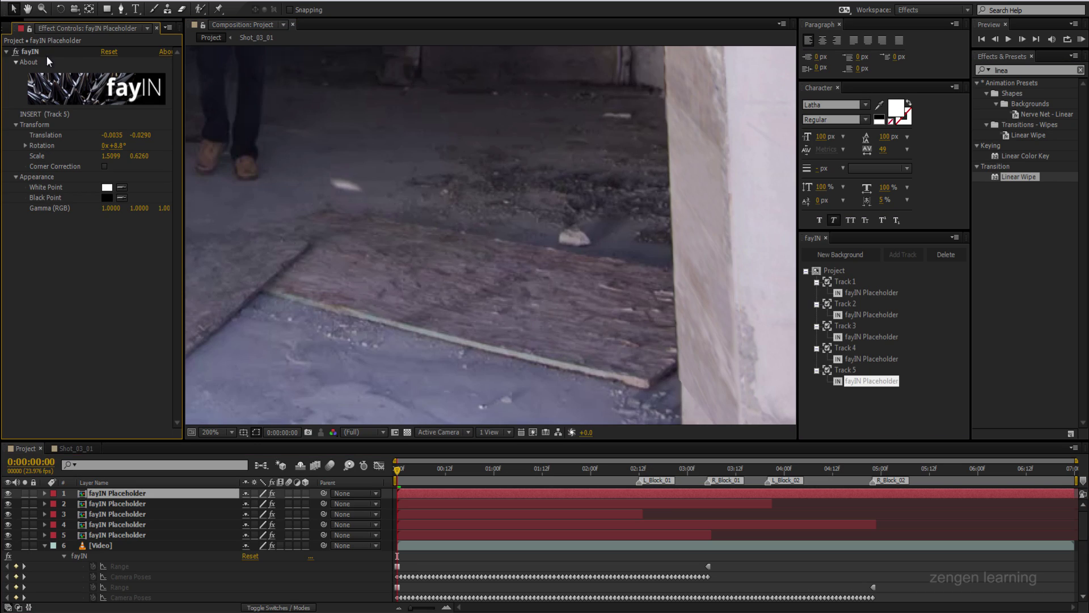
Enable Corner Correction on the Shot_03_01 insert and fit its corners to the edges of the pillar's inner face
{"action": "left_click", "coordinate": [104, 166]}
{"action": "key", "text": "grave"}
{"action": "scroll", "coordinate": [770, 380], "scroll_direction": "down", "scroll_amount": 2}
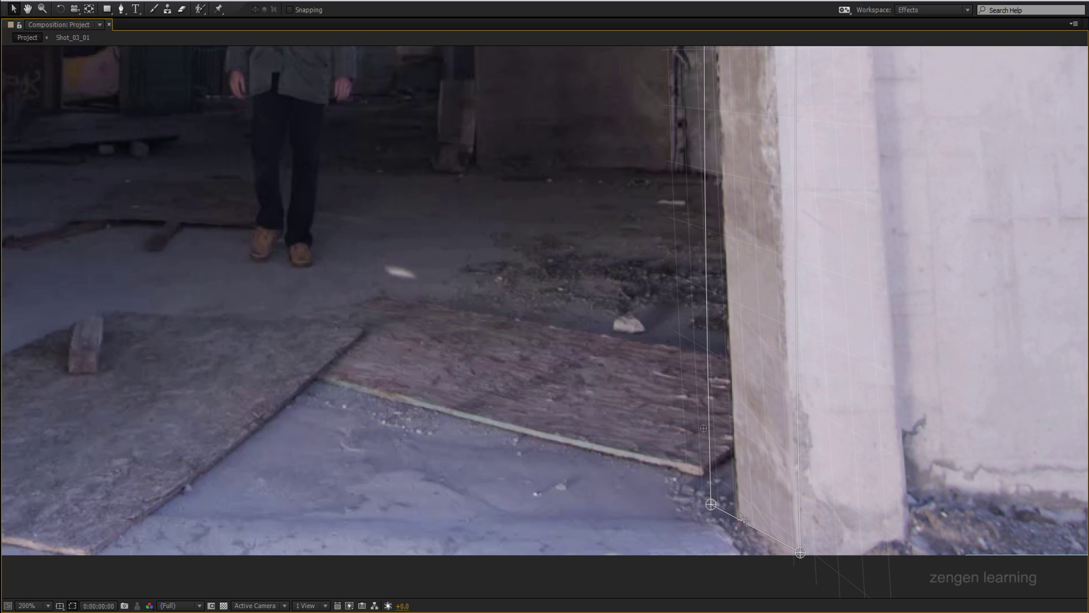
{"action": "scroll", "coordinate": [770, 380], "scroll_direction": "up", "scroll_amount": 1}
{"action": "key", "text": "v"}
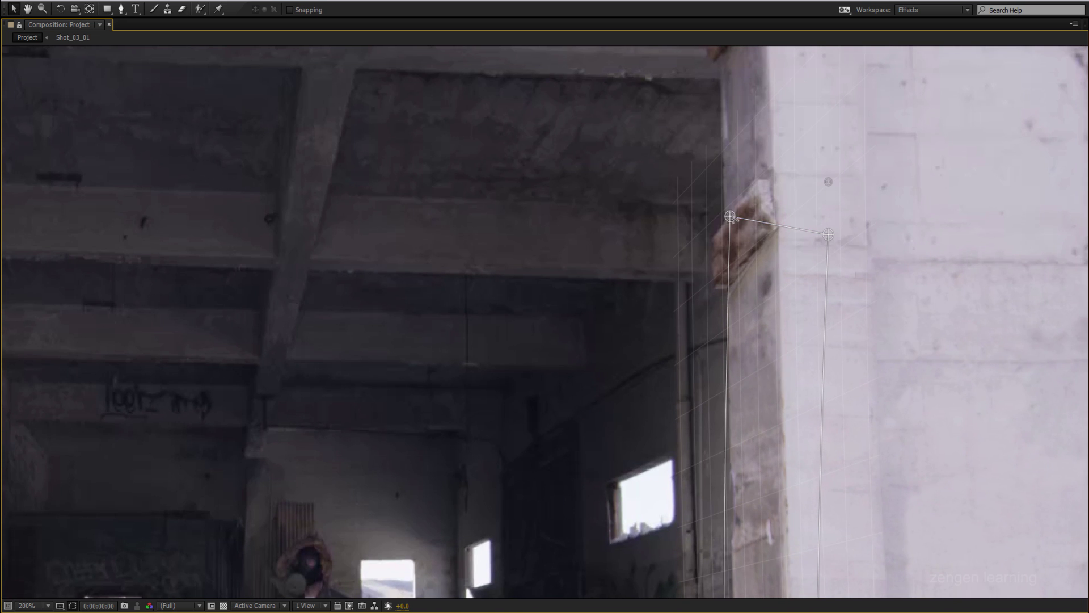
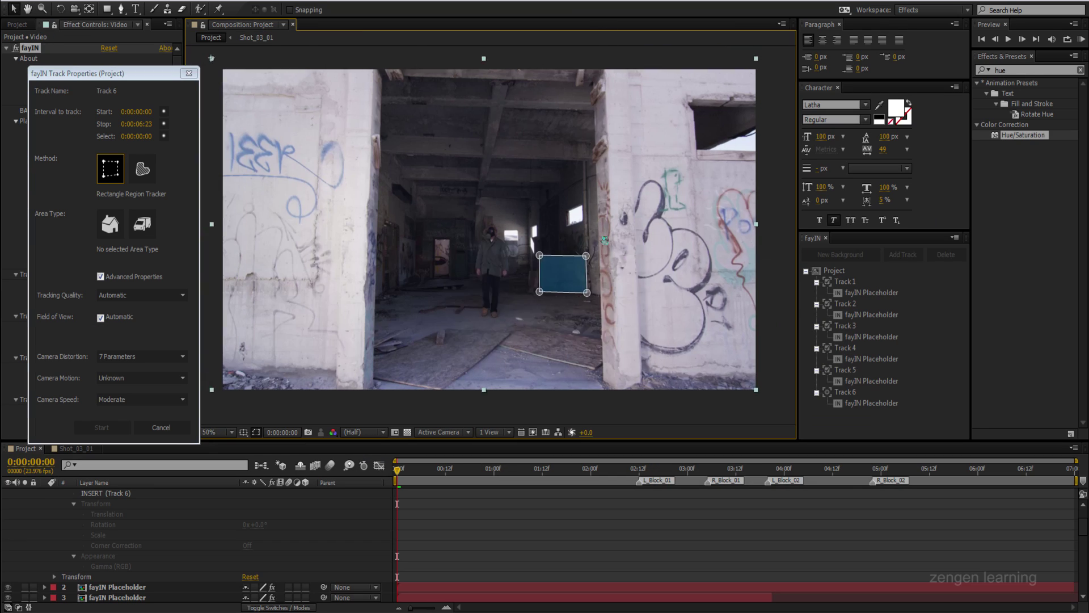
Track the board at the back of the room as Track 6 and activate its plane adjustment at 0:00:04:14
{"action": "left_click", "coordinate": [101, 427]}
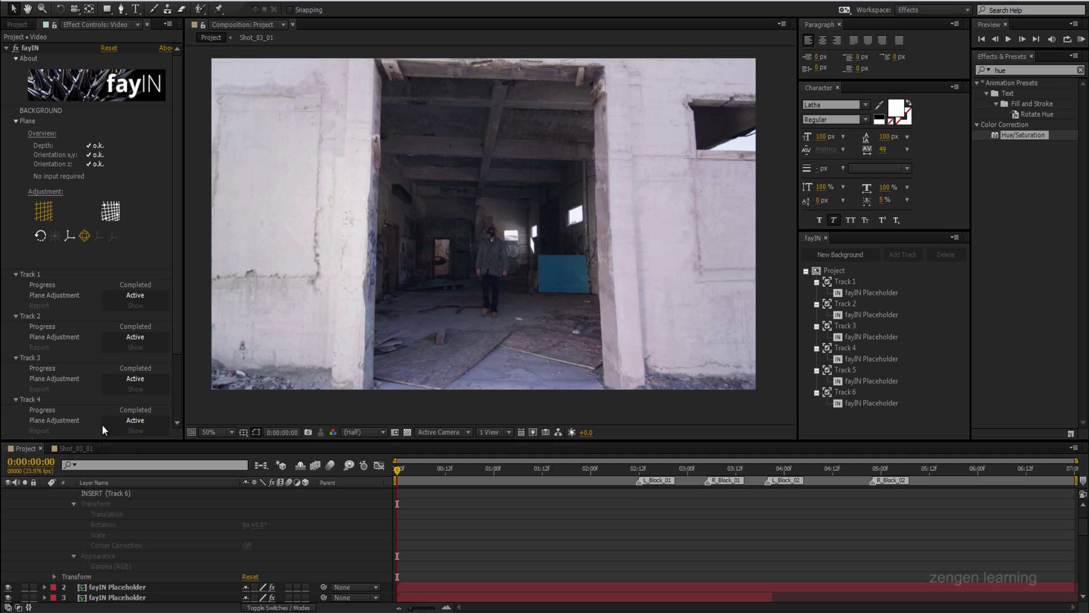
{"action": "left_click_drag", "start_coordinate": [694, 470], "coordinate": [839, 465]}
{"action": "scroll", "coordinate": [169, 549], "scroll_direction": "down", "scroll_amount": 5}
{"action": "left_click", "coordinate": [118, 514]}
{"action": "scroll", "coordinate": [129, 423], "scroll_direction": "down", "scroll_amount": 3}
{"action": "left_click", "coordinate": [129, 423]}
{"action": "scroll", "coordinate": [121, 241], "scroll_direction": "up", "scroll_amount": 1}
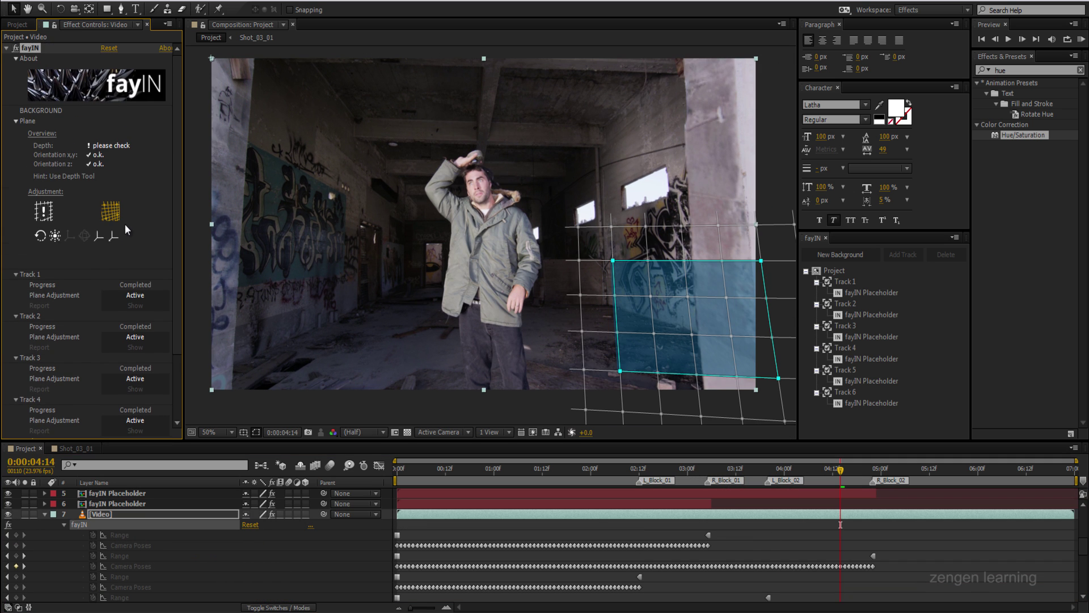
Shift Track 6's plane to align it with the back board, correct it at 0:00:01:09, and check it through the shot
{"action": "left_click", "coordinate": [118, 234]}
{"action": "left_click_drag", "start_coordinate": [701, 315], "coordinate": [594, 321]}
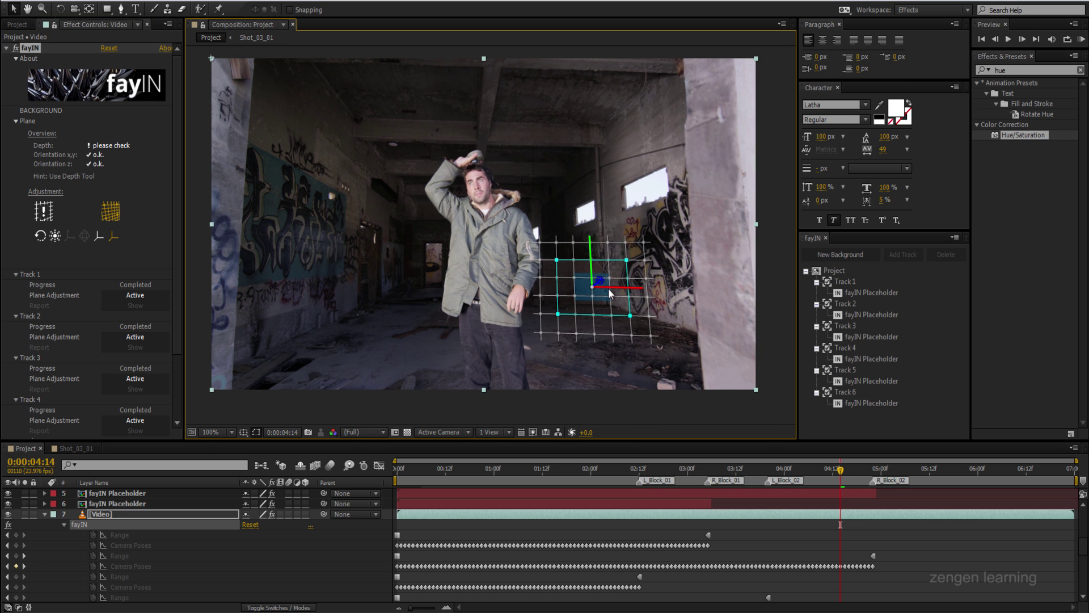
{"action": "scroll", "coordinate": [608, 320], "scroll_direction": "up", "scroll_amount": 2}
{"action": "left_click_drag", "start_coordinate": [515, 470], "coordinate": [413, 475]}
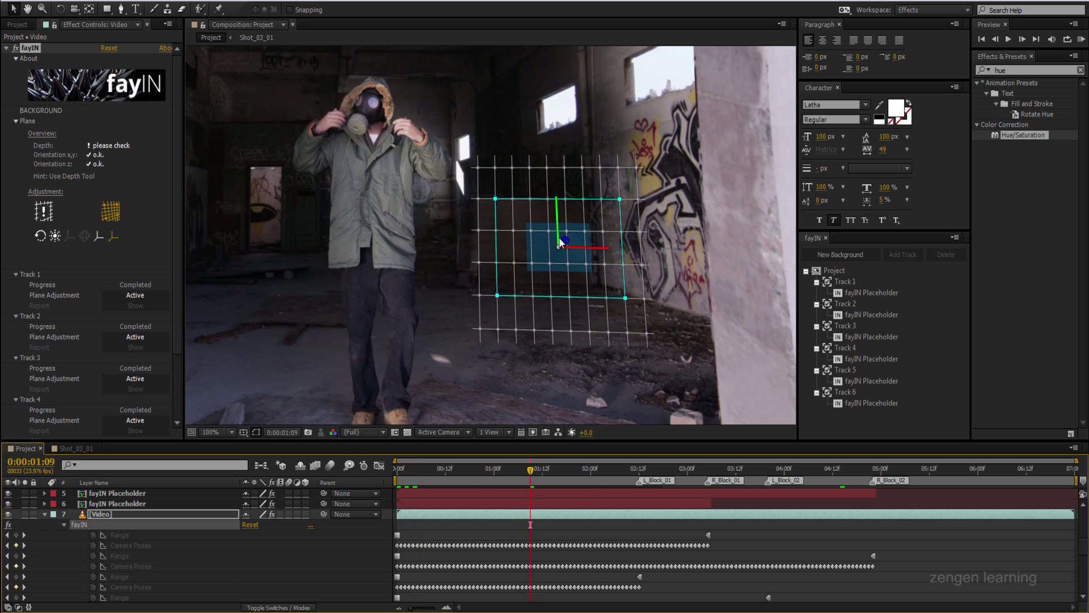
{"action": "left_click_drag", "start_coordinate": [562, 245], "coordinate": [540, 259]}
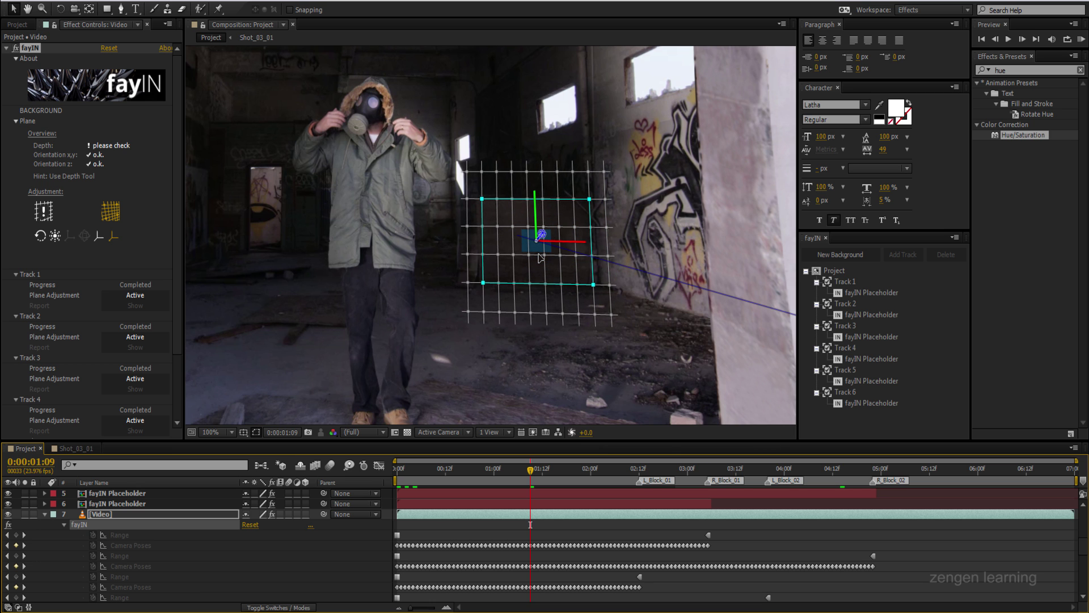
{"action": "key", "text": "period"}
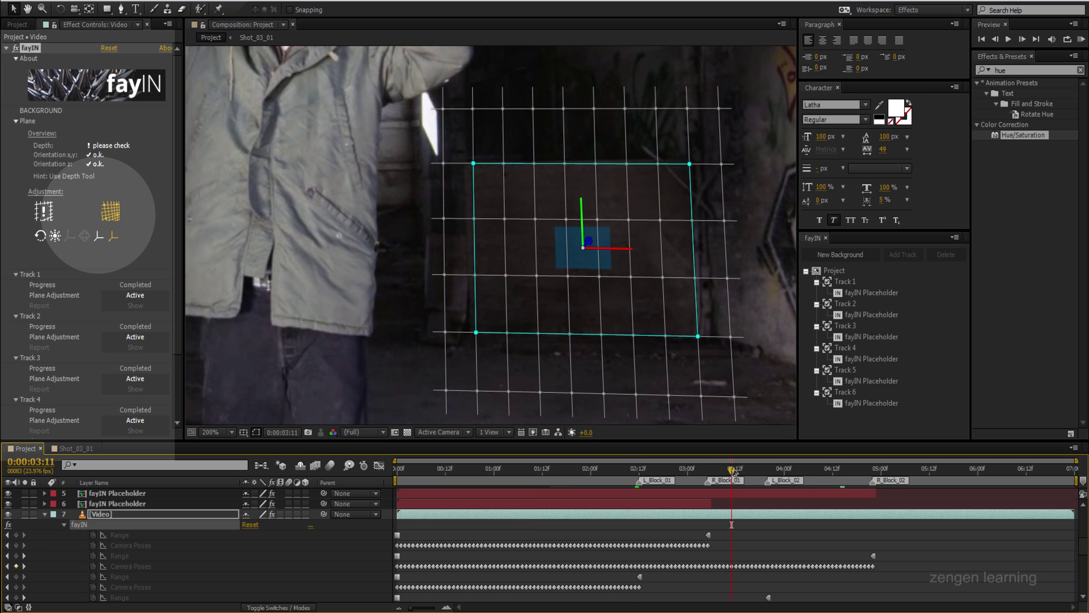
{"action": "left_click_drag", "start_coordinate": [828, 471], "coordinate": [1074, 472]}
{"action": "scroll", "coordinate": [637, 351], "scroll_direction": "down", "scroll_amount": 3}
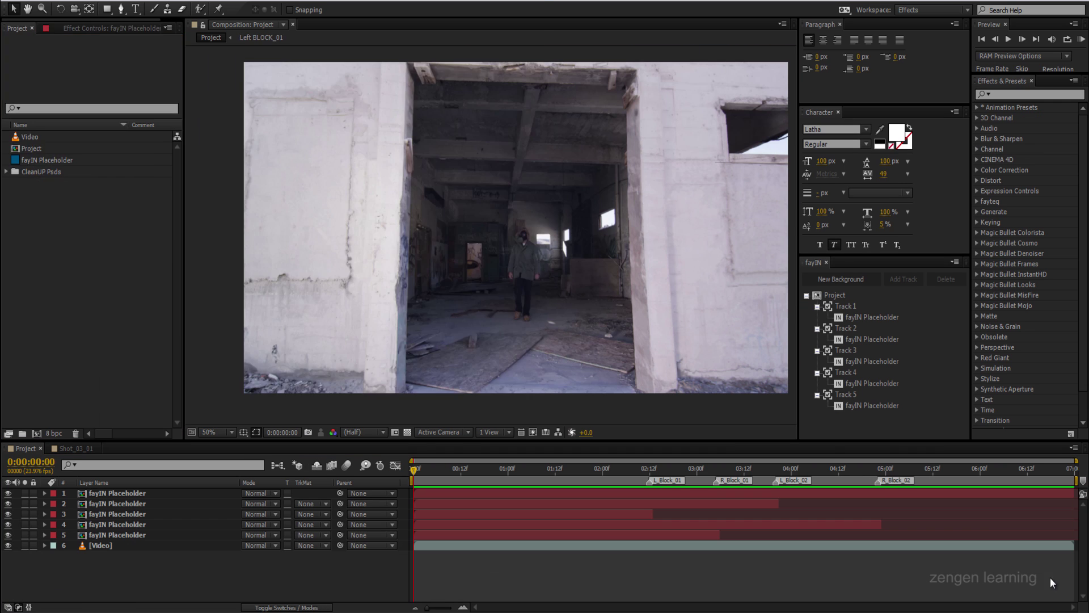
Import the additional footage and track the board at the back of the room as a static rectangular area in Track 6
{"action": "key", "text": "ctrl+i"}
{"action": "double_click", "coordinate": [431, 114]}
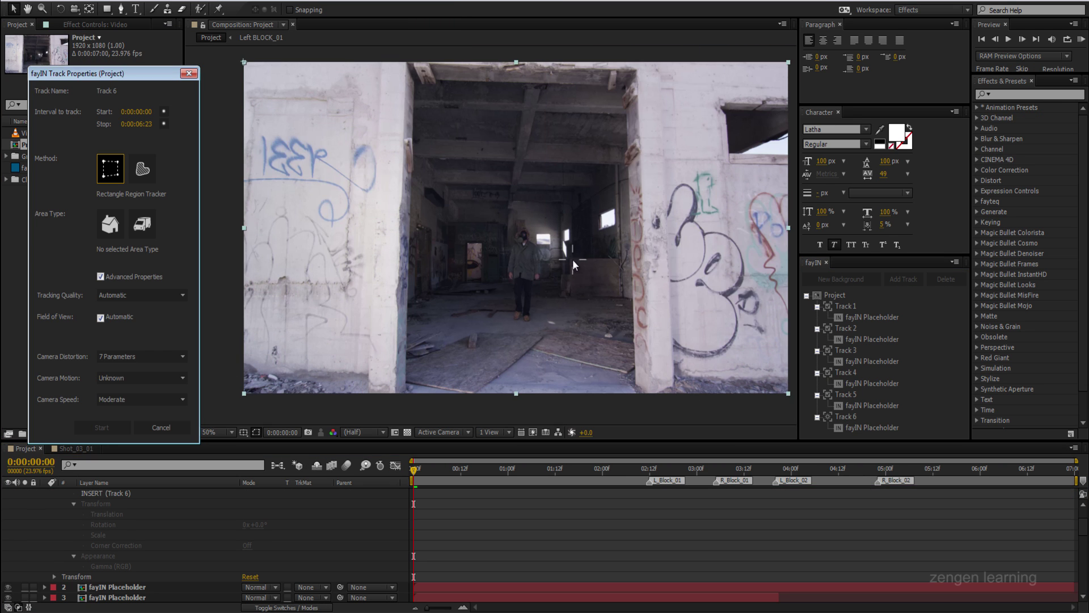
{"action": "left_click_drag", "start_coordinate": [573, 260], "coordinate": [613, 315]}
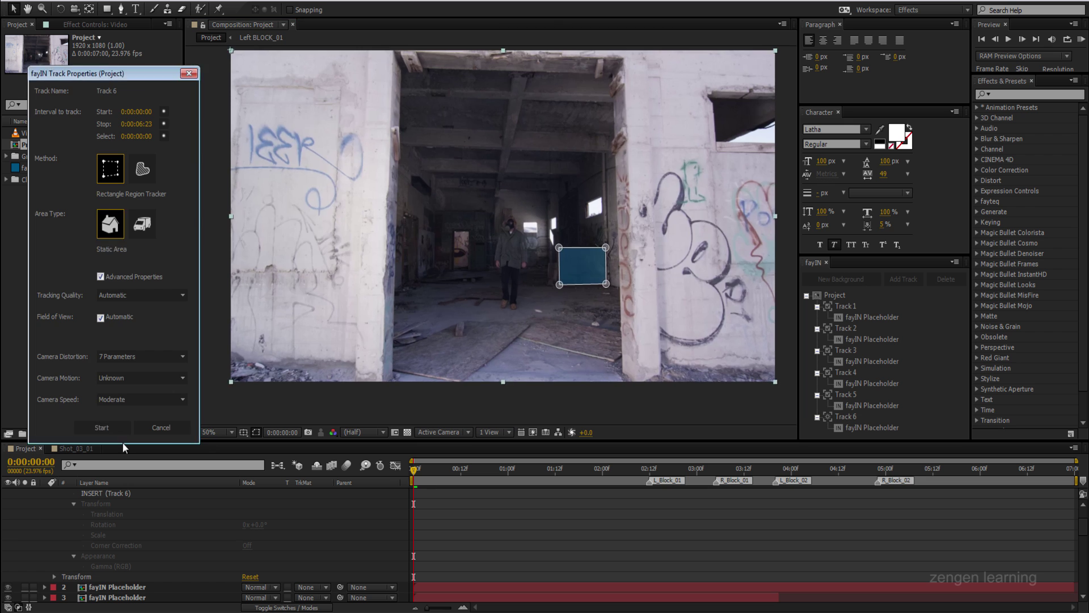
{"action": "left_click", "coordinate": [118, 431]}
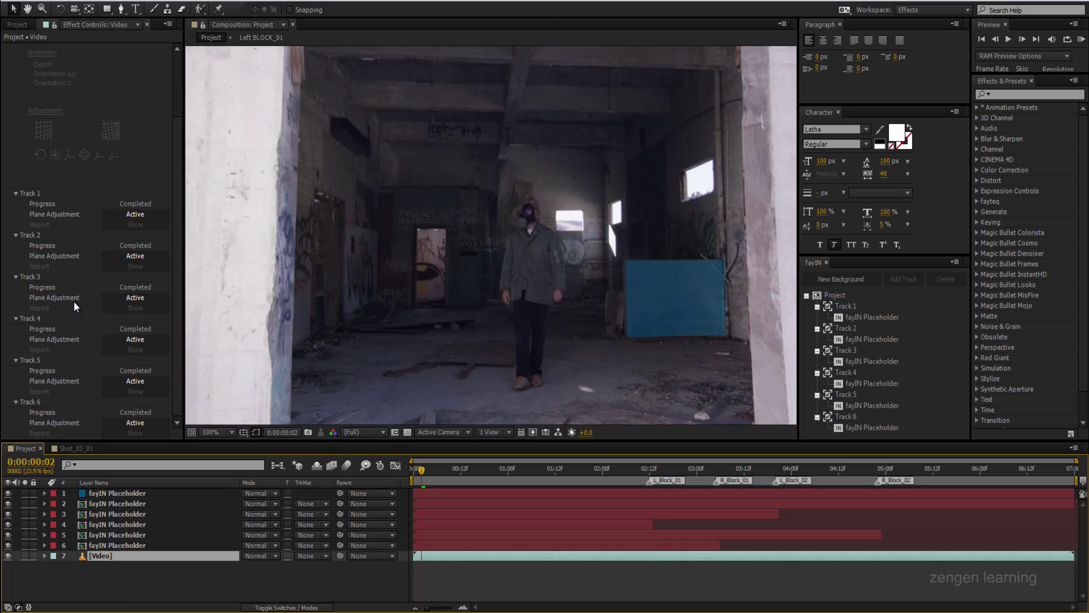
Collapse Tracks 1 to 5 in the Video layer's fayIN settings and activate the plane adjustment of Track 6
{"action": "scroll", "coordinate": [14, 280], "scroll_direction": "down", "scroll_amount": 2}
{"action": "left_click", "coordinate": [15, 265]}
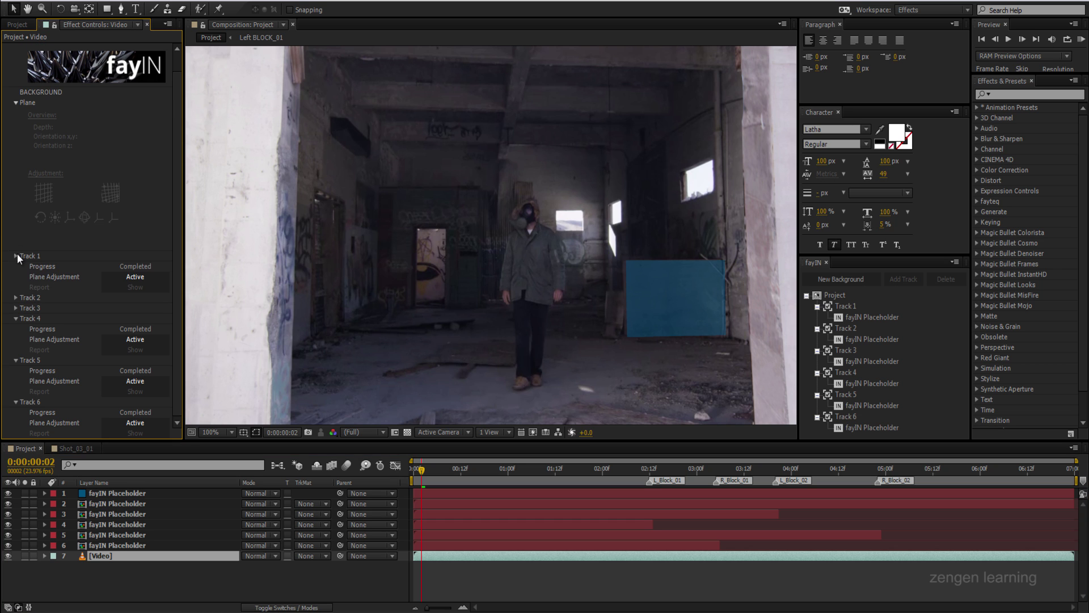
{"action": "left_click", "coordinate": [17, 253]}
{"action": "left_click", "coordinate": [15, 308]}
{"action": "left_click", "coordinate": [15, 317]}
{"action": "left_click", "coordinate": [130, 348]}
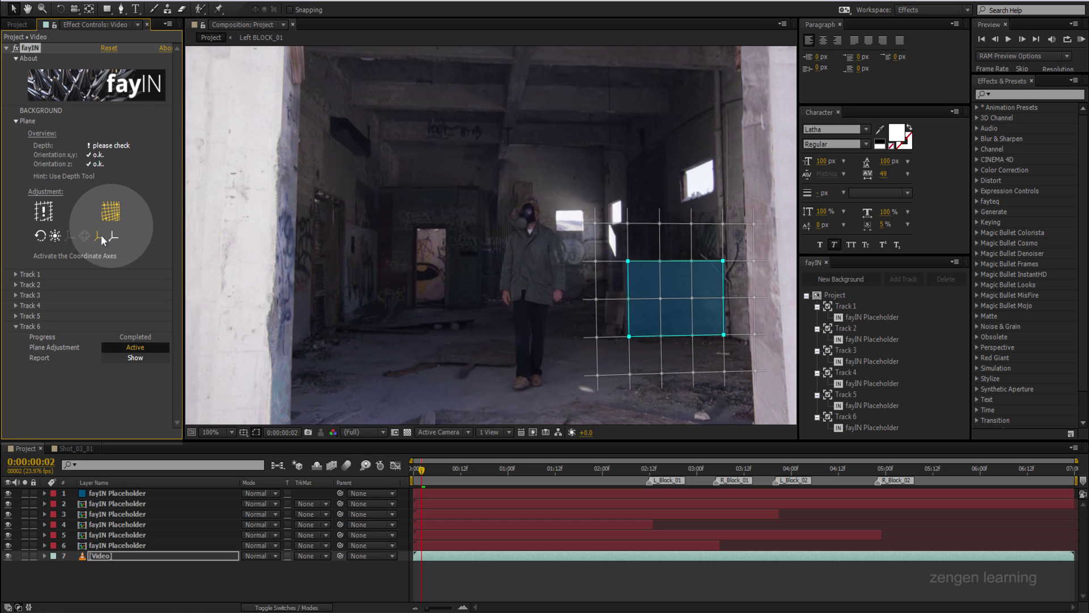
Adjust the depth of Track 6's plane on the back board at 0:00:01:20 and check it through 0:00:06:23
{"action": "left_click", "coordinate": [114, 236]}
{"action": "left_click", "coordinate": [414, 469]}
{"action": "left_click_drag", "start_coordinate": [413, 475], "coordinate": [586, 471]}
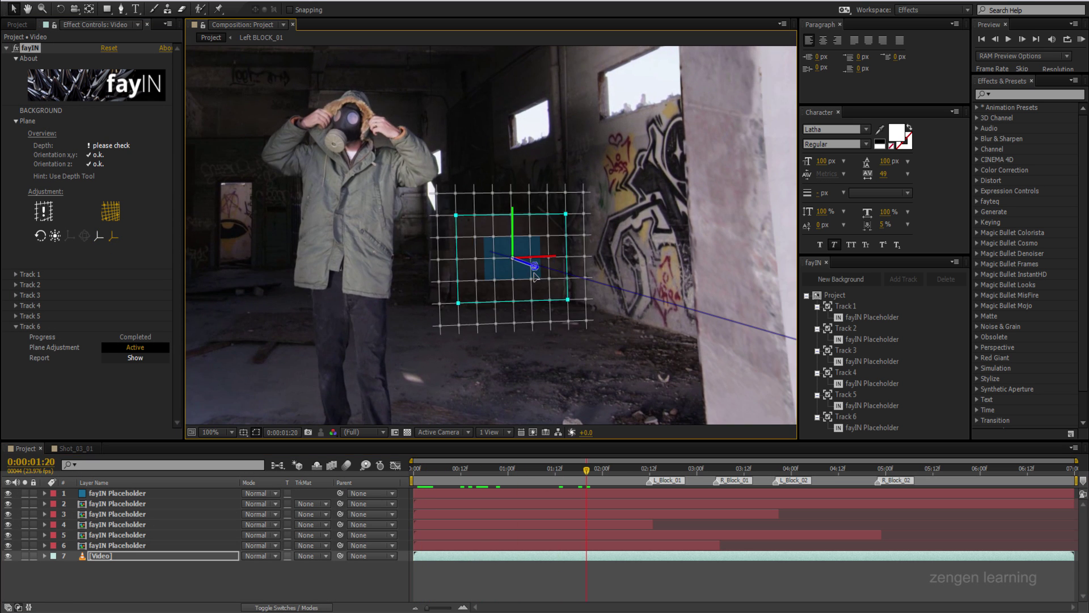
{"action": "key", "text": "period"}
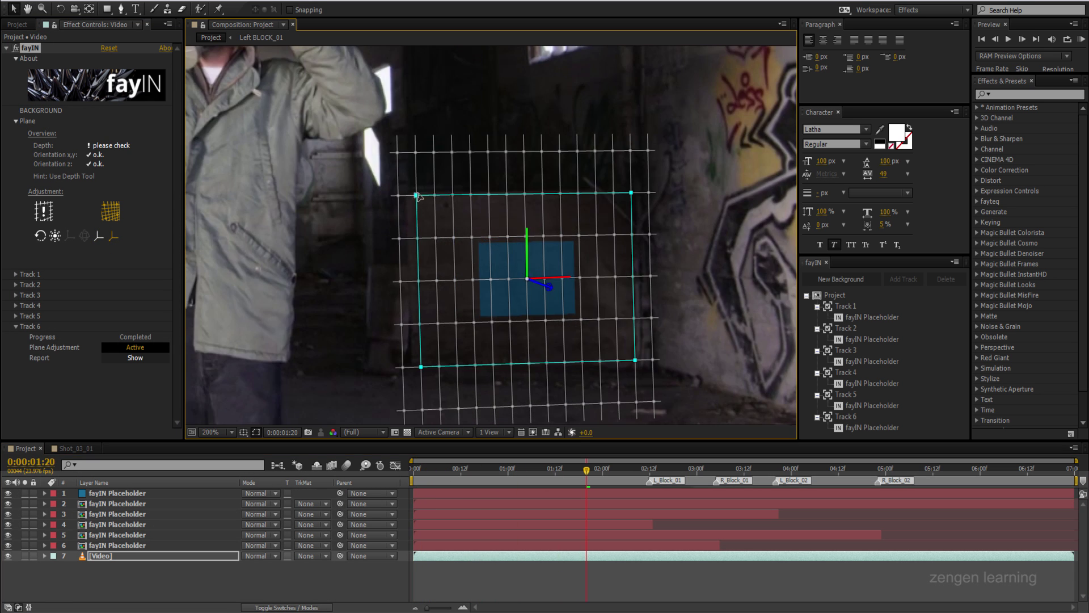
{"action": "left_click_drag", "start_coordinate": [553, 290], "coordinate": [542, 283]}
{"action": "left_click_drag", "start_coordinate": [586, 471], "coordinate": [1071, 472]}
{"action": "scroll", "coordinate": [577, 274], "scroll_direction": "down", "scroll_amount": 4}
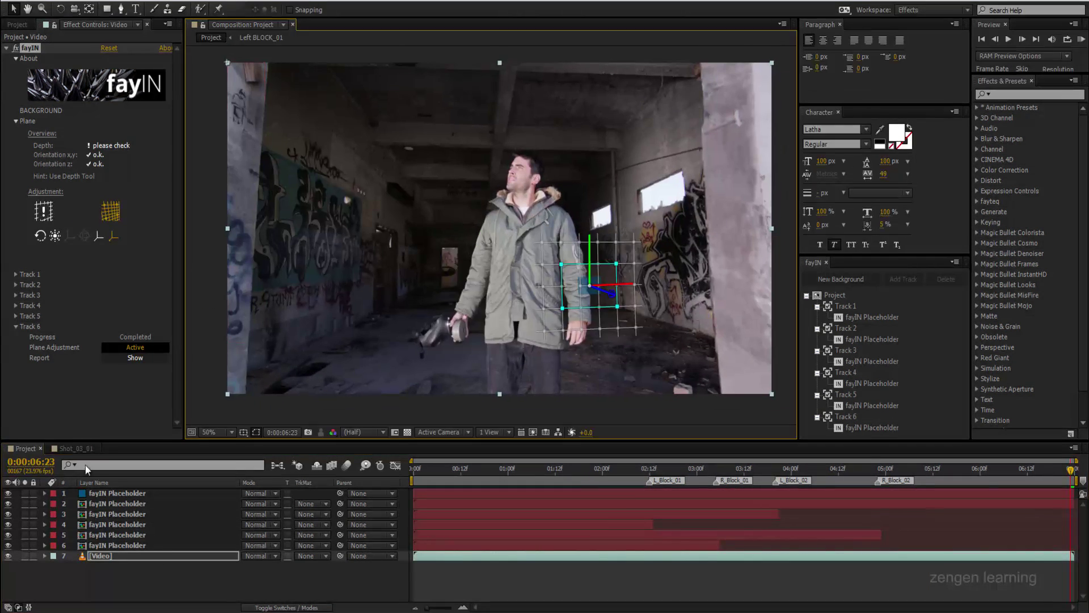
Exchange Track 6's placeholder for graffiti_006c.jpg and check the insert on the back board at the start of the shot
{"action": "left_click", "coordinate": [123, 492]}
{"action": "right_click", "coordinate": [873, 427]}
{"action": "mouse_move", "coordinate": [936, 434]}
{"action": "left_click", "coordinate": [773, 347]}
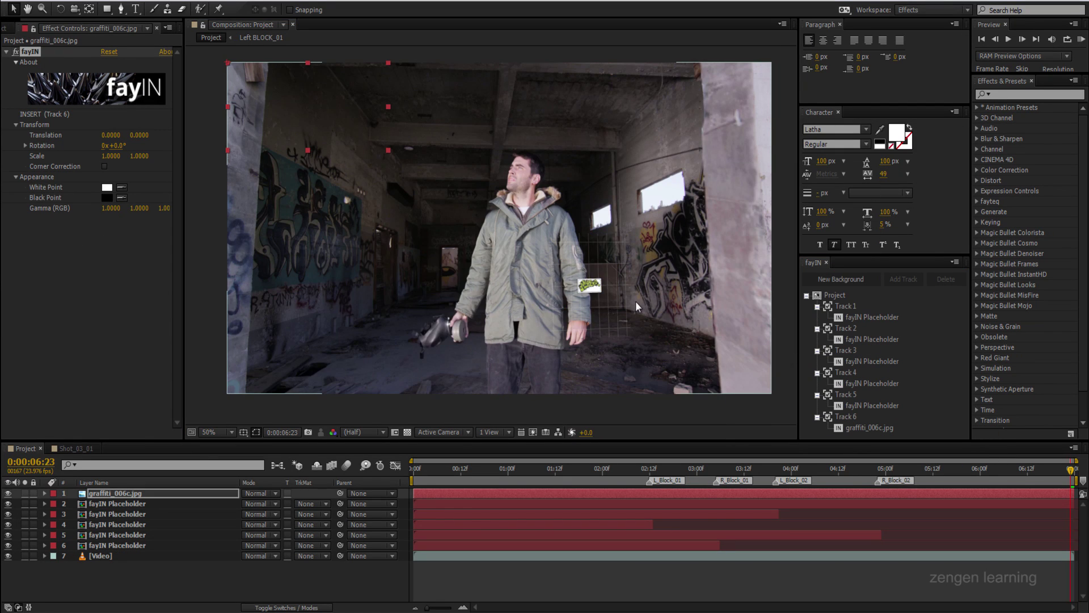
{"action": "scroll", "coordinate": [636, 301], "scroll_direction": "up", "scroll_amount": 2}
{"action": "left_click_drag", "start_coordinate": [458, 469], "coordinate": [363, 469]}
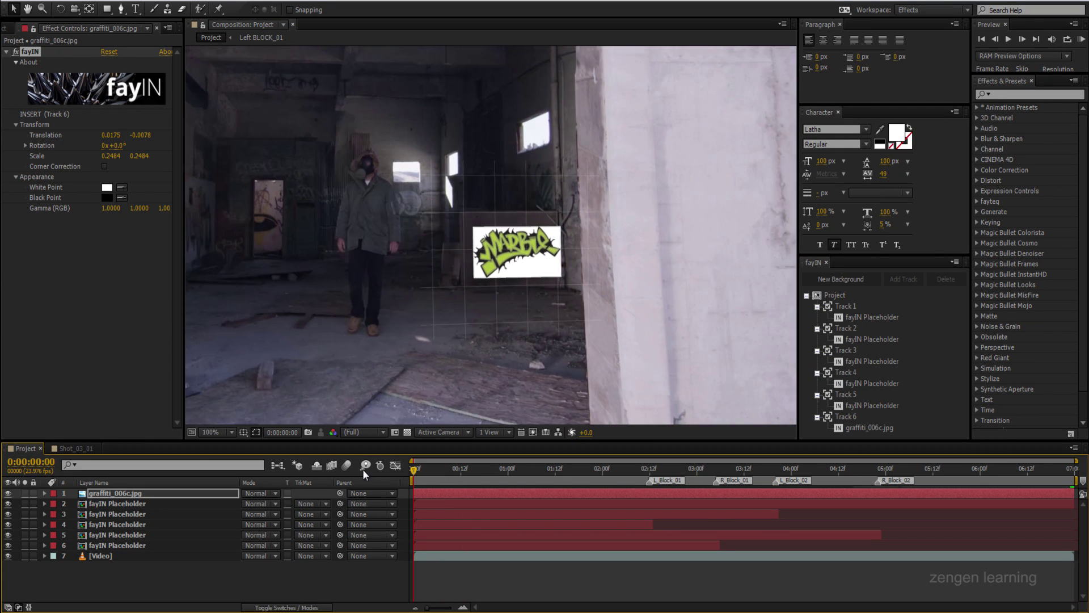
{"action": "scroll", "coordinate": [539, 279], "scroll_direction": "up", "scroll_amount": 1}
Rename the remaining fayIN Placeholder layer as Right EX_01
{"action": "left_click", "coordinate": [13, 27]}
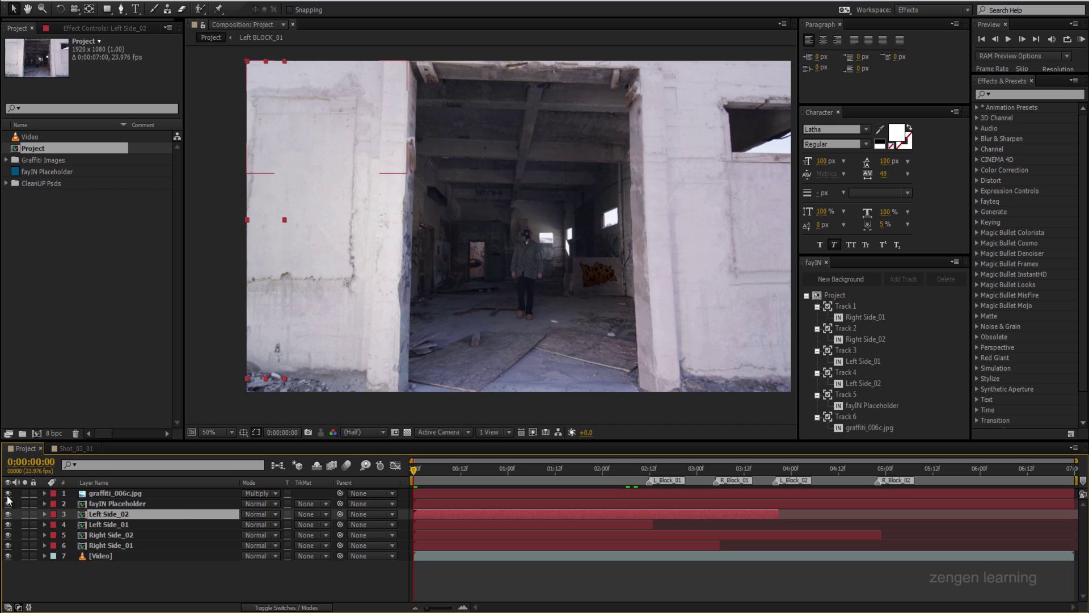
{"action": "left_click", "coordinate": [127, 504]}
{"action": "type", "text": "Right"}
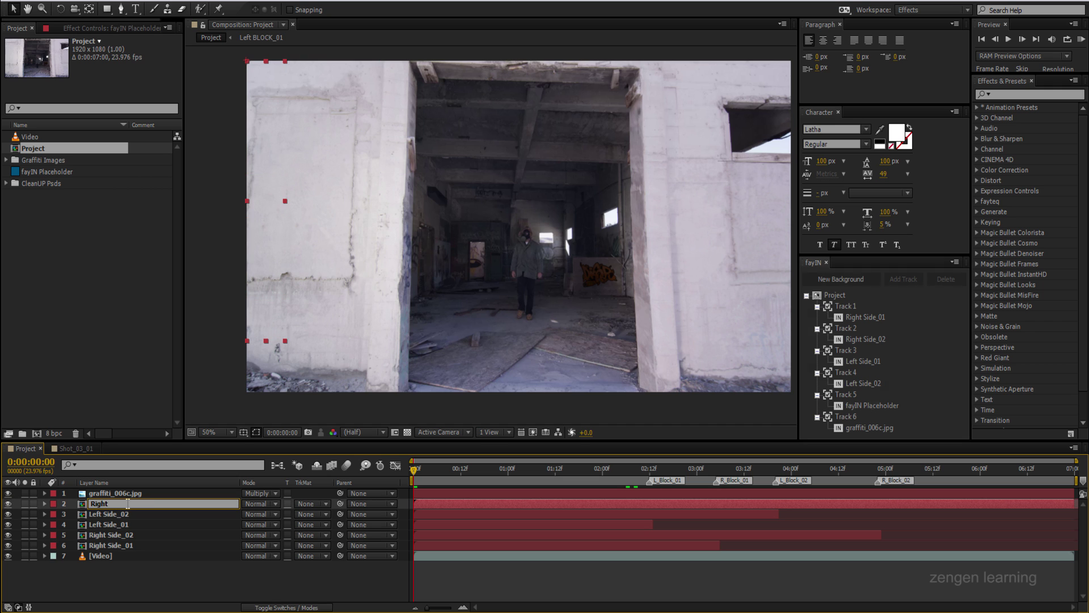
{"action": "type", "text": " EX_01"}
{"action": "key", "text": "Return"}
Examine the cleanup patches and the back-board graffiti across the whole shot, then preview it from the start
{"action": "left_click_drag", "start_coordinate": [416, 480], "coordinate": [603, 475]}
{"action": "left_click_drag", "start_coordinate": [825, 484], "coordinate": [1070, 477]}
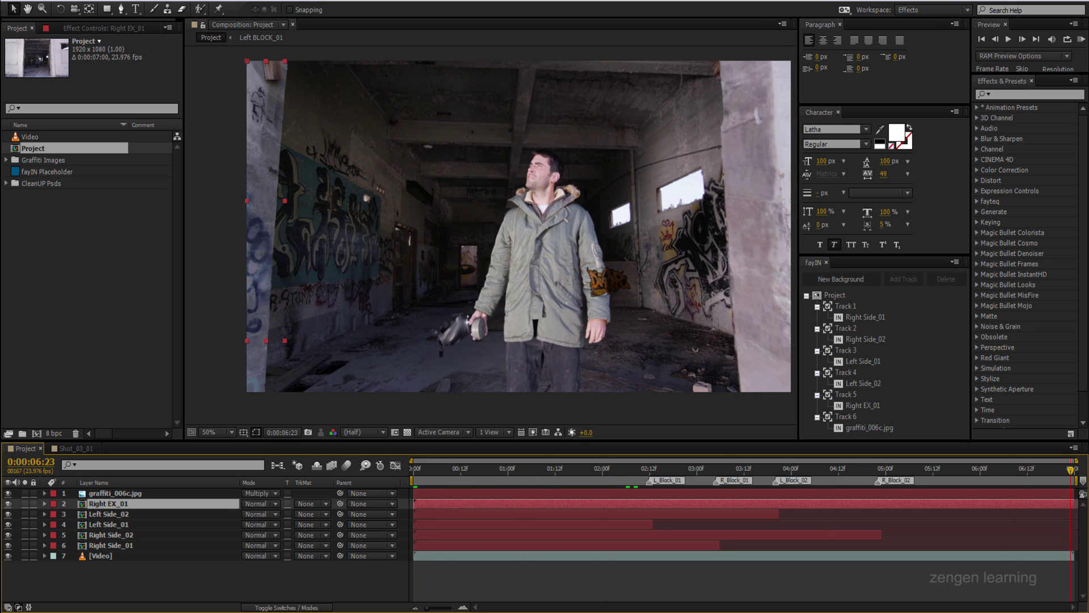
{"action": "scroll", "coordinate": [643, 314], "scroll_direction": "up", "scroll_amount": 2}
{"action": "left_click_drag", "start_coordinate": [643, 313], "coordinate": [604, 253]}
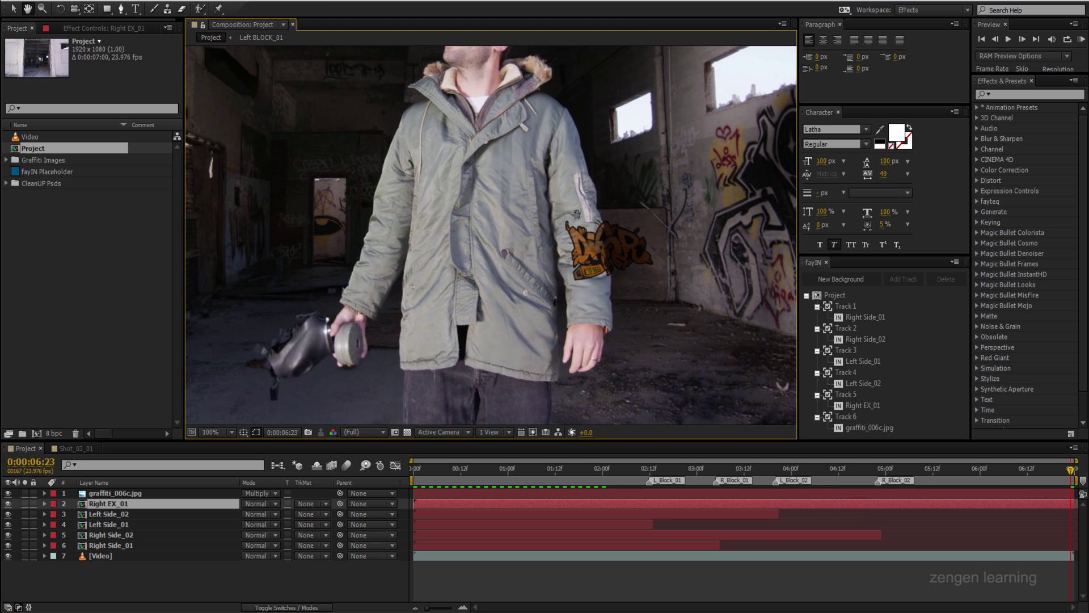
{"action": "scroll", "coordinate": [622, 294], "scroll_direction": "down", "scroll_amount": 2}
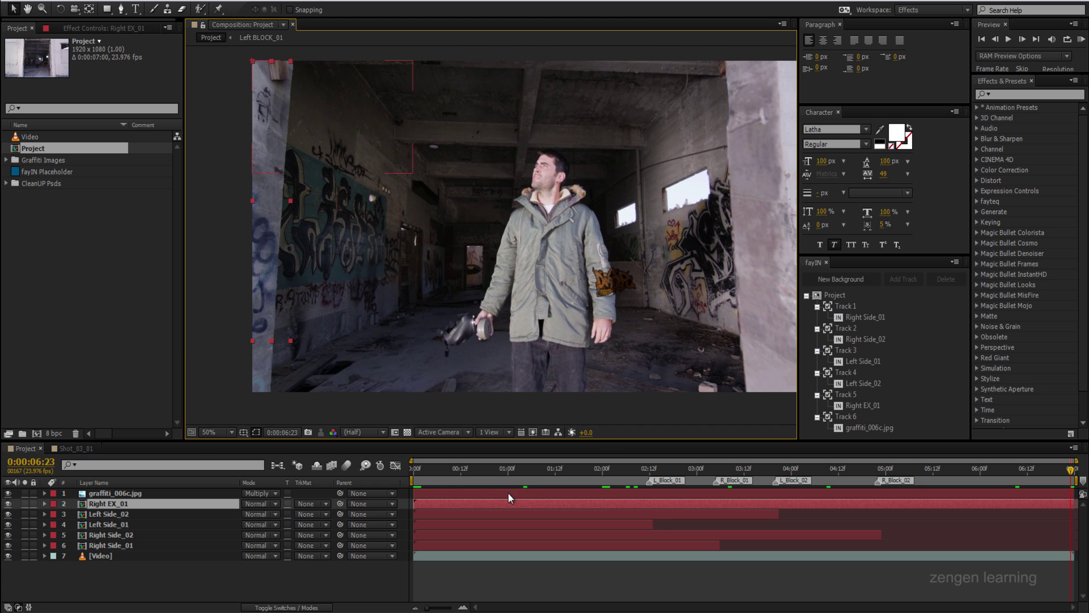
{"action": "left_click_drag", "start_coordinate": [421, 472], "coordinate": [360, 477]}
{"action": "key", "text": "KP_0"}
{"action": "left_click", "coordinate": [304, 485]}
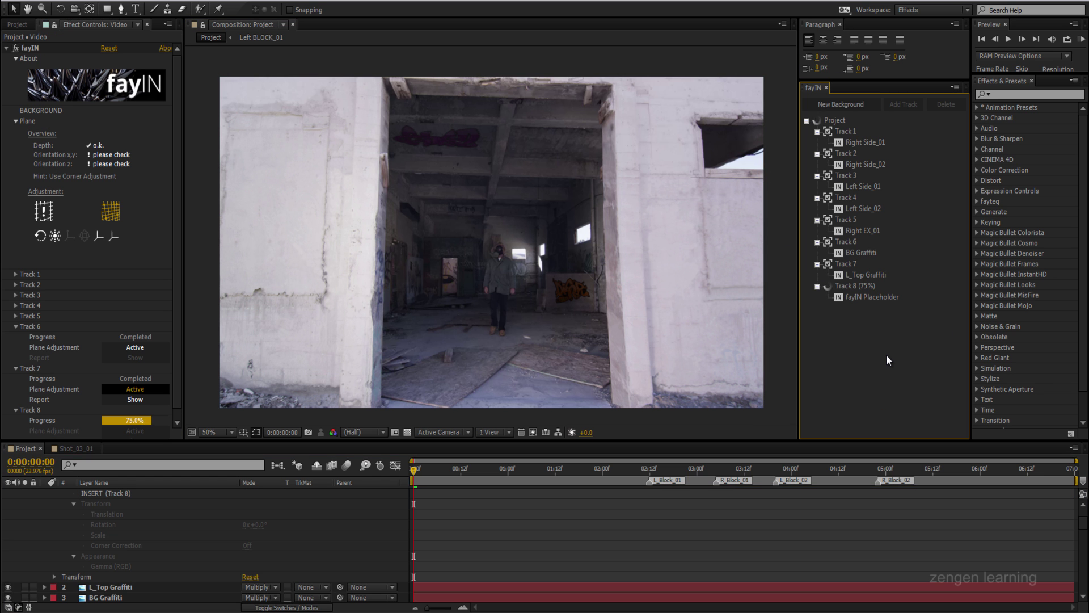
Replace Track 8's placeholder with a graffiti image from the project
{"action": "key", "text": "space"}
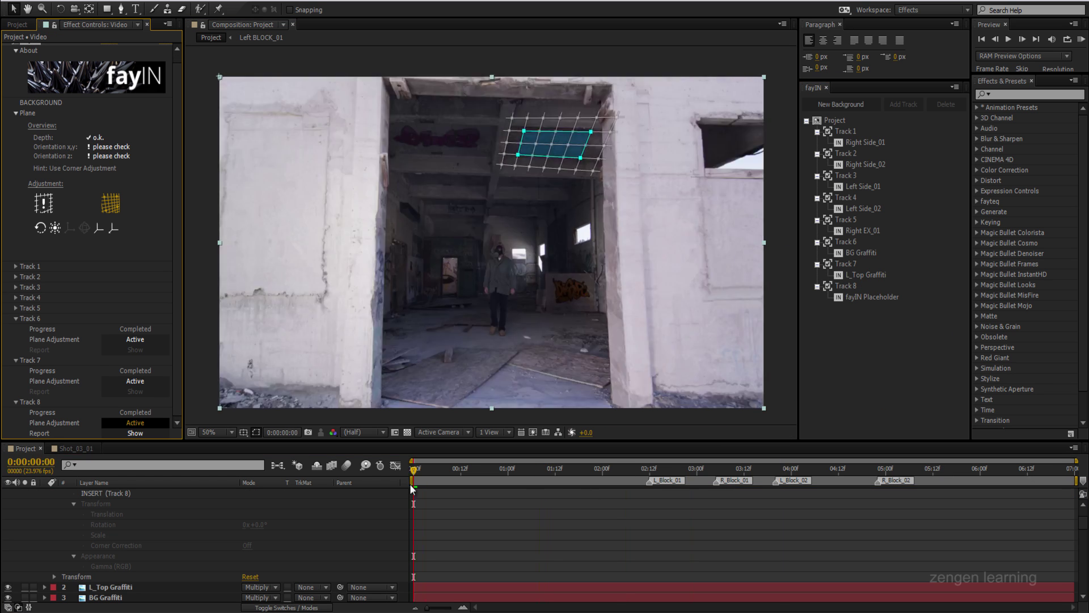
{"action": "left_click", "coordinate": [17, 24]}
{"action": "left_click_drag", "start_coordinate": [61, 177], "coordinate": [872, 297]}
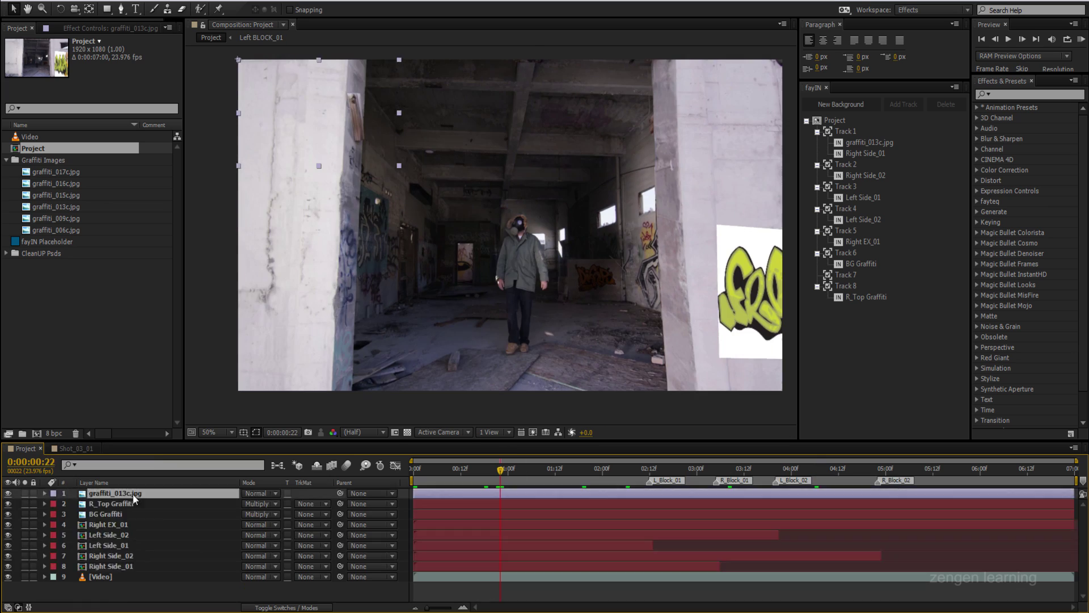
Set the graffiti_013c.jpg insert on the right outer wall to Multiply blending and add another insert to Track 3
{"action": "left_click", "coordinate": [260, 556]}
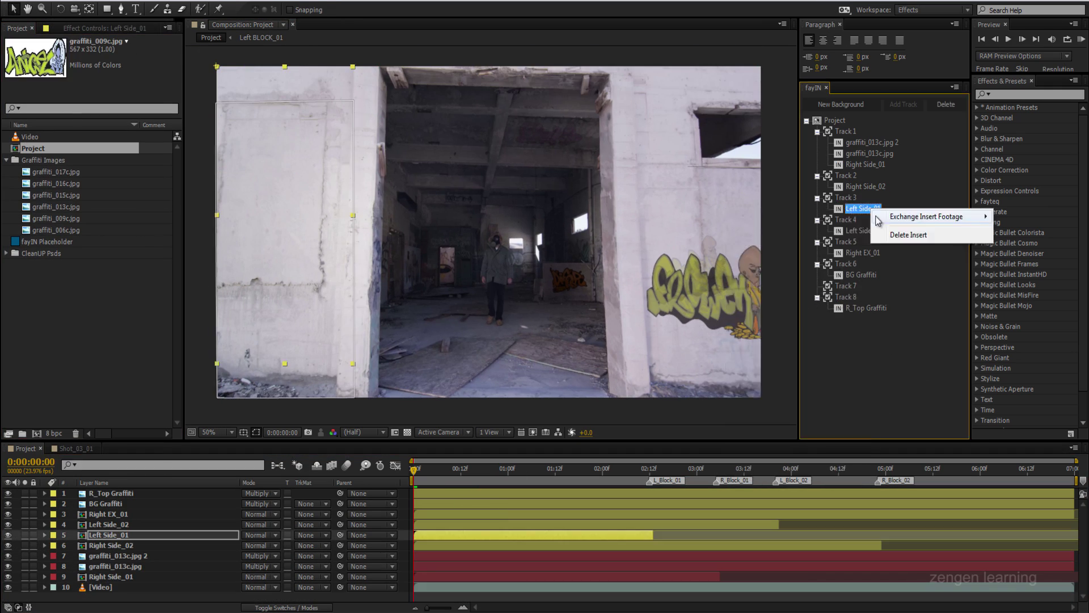
{"action": "right_click", "coordinate": [846, 197]}
{"action": "left_click", "coordinate": [974, 445]}
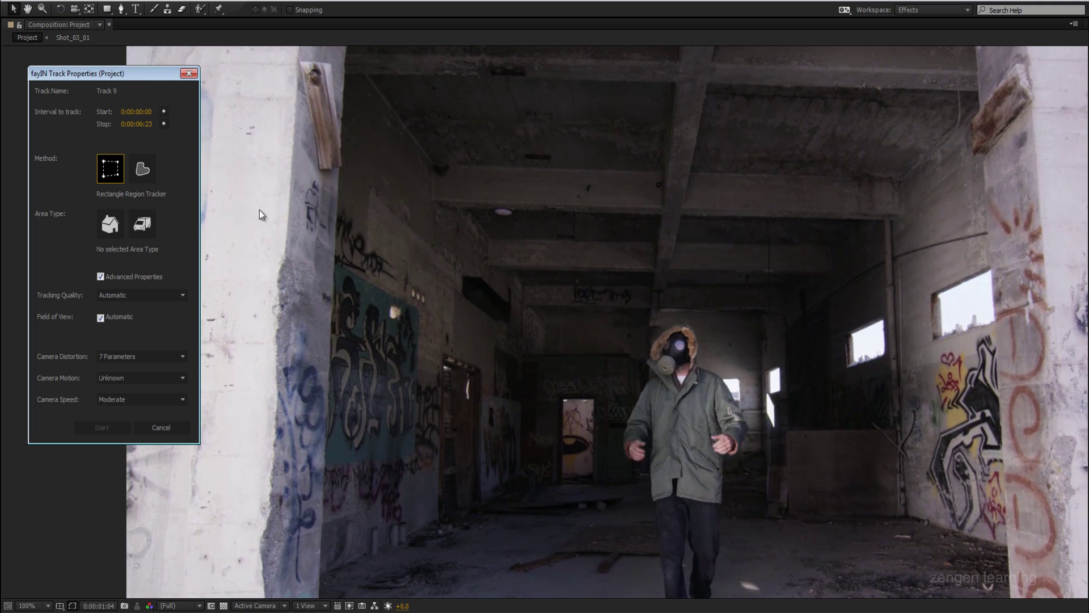
Track a rectangular area on the left interior wall as Track 9 and open the Video layer's fayIN settings at 0:00:02:15
{"action": "left_click_drag", "start_coordinate": [391, 215], "coordinate": [456, 322]}
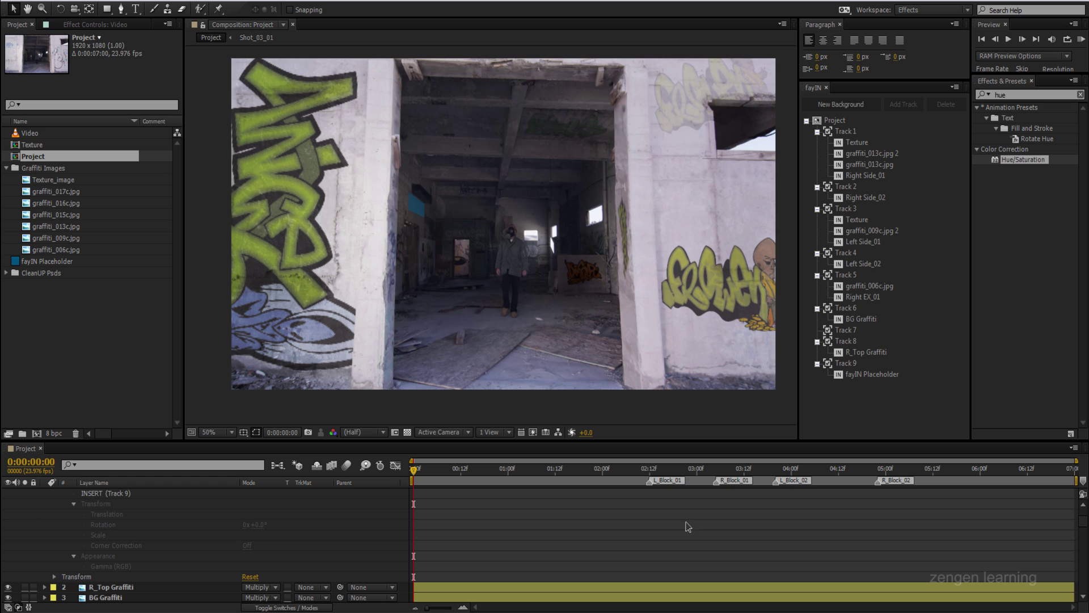
{"action": "left_click_drag", "start_coordinate": [448, 469], "coordinate": [661, 471]}
{"action": "left_click", "coordinate": [113, 493]}
{"action": "key", "text": "F3"}
{"action": "key", "text": "ctrl+grave"}
{"action": "scroll", "coordinate": [131, 549], "scroll_direction": "down", "scroll_amount": 3}
{"action": "left_click", "coordinate": [131, 545]}
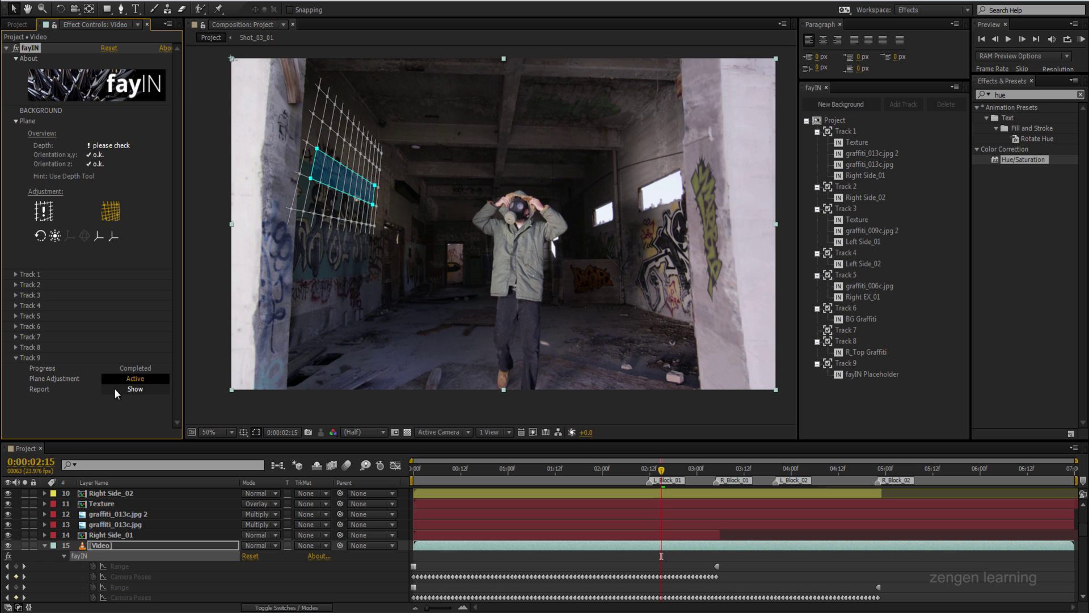
Adjust the depth of Track 9's plane on the left interior wall from the shot's start and review the track's report
{"action": "left_click_drag", "start_coordinate": [430, 475], "coordinate": [377, 469]}
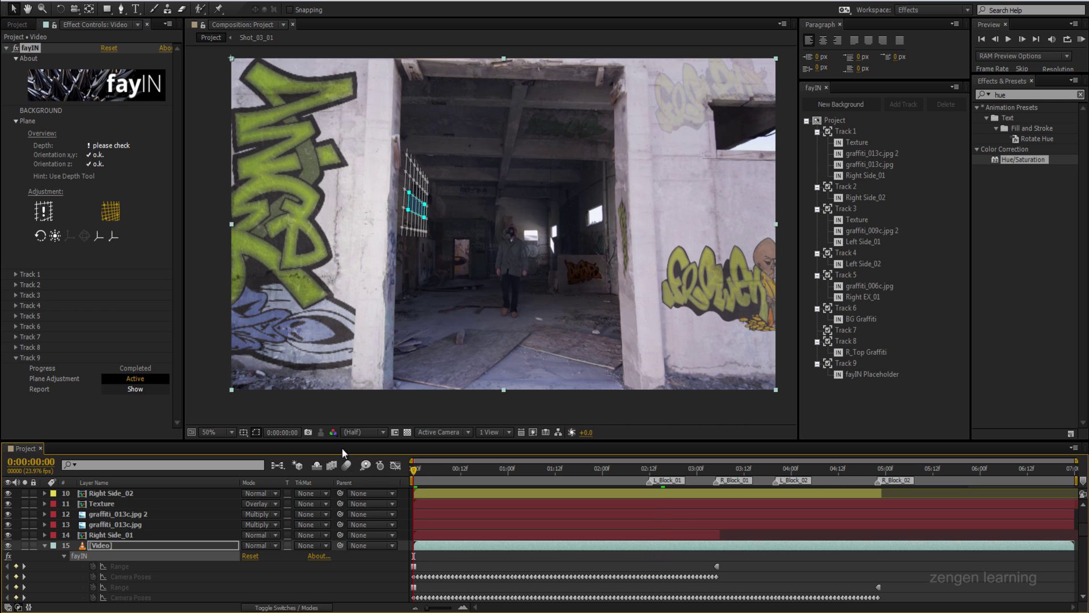
{"action": "left_click", "coordinate": [115, 236]}
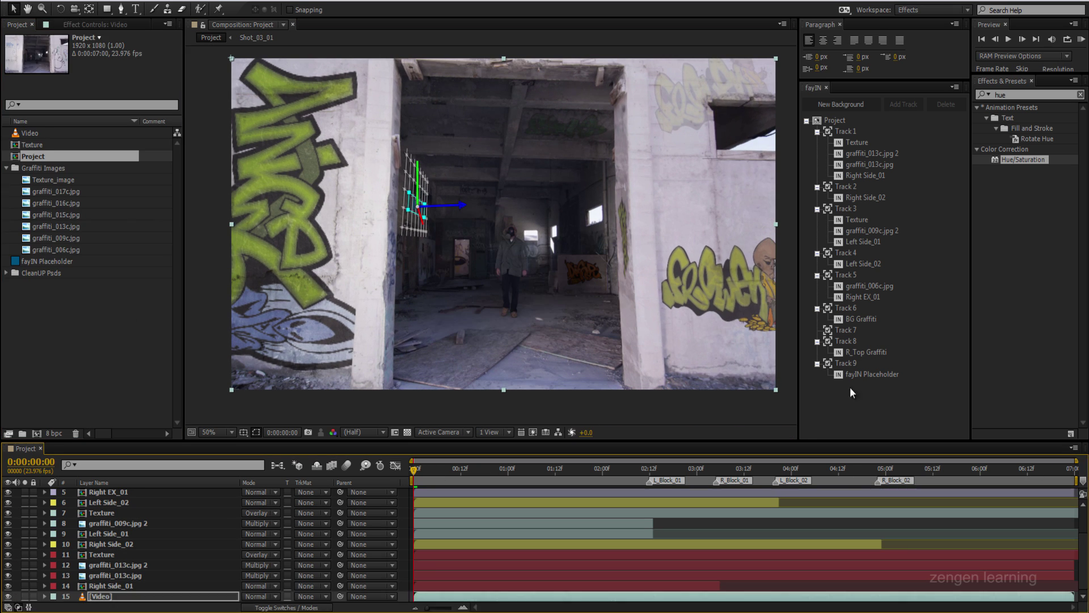
{"action": "left_click", "coordinate": [65, 206]}
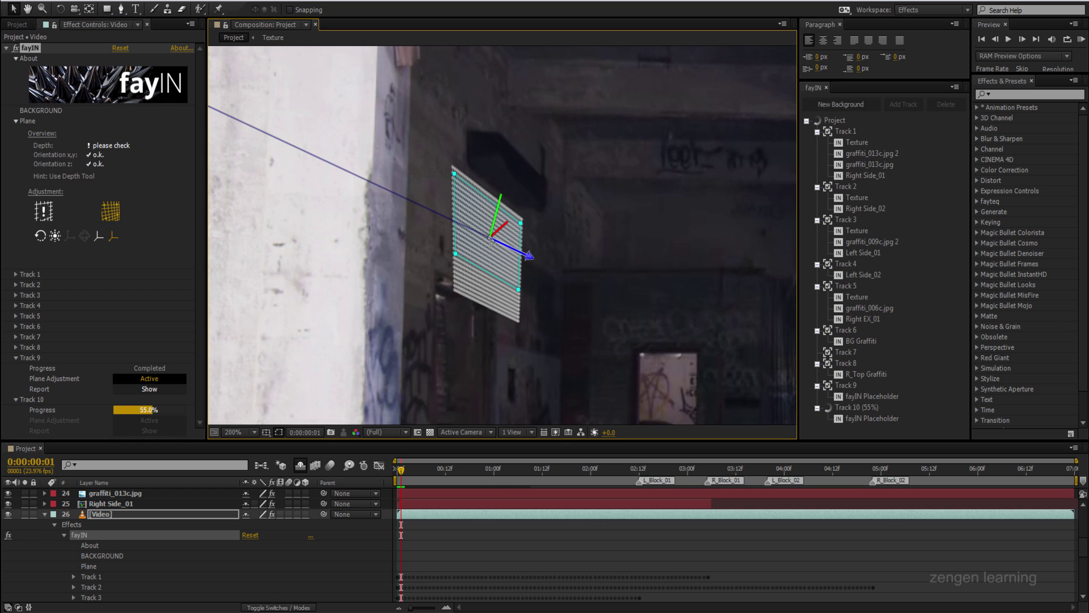
{"action": "scroll", "coordinate": [501, 243], "scroll_direction": "down", "scroll_amount": 3}
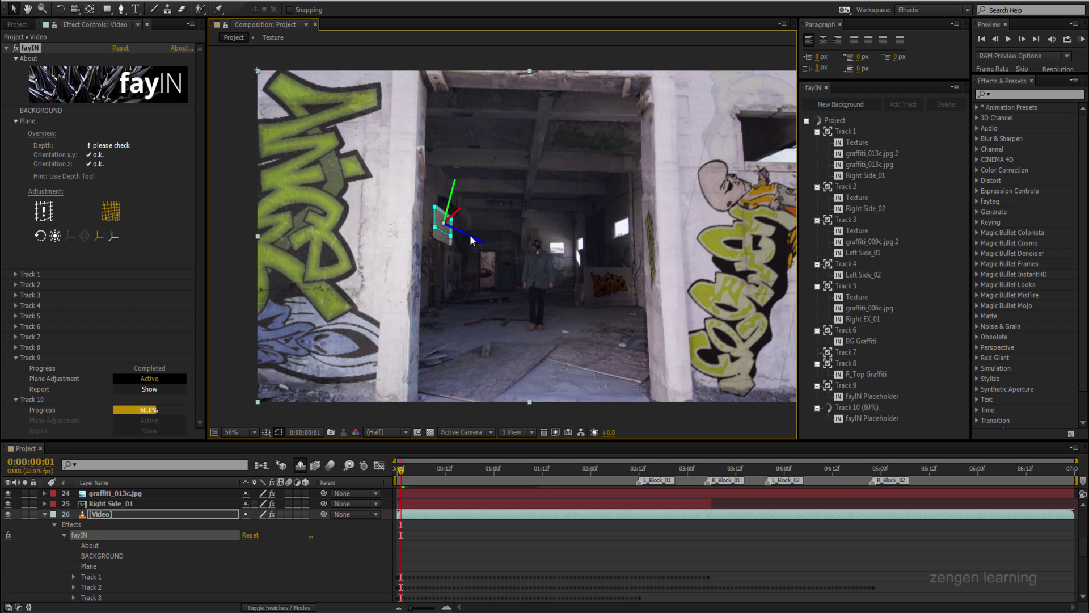
{"action": "scroll", "coordinate": [471, 240], "scroll_direction": "up", "scroll_amount": 4}
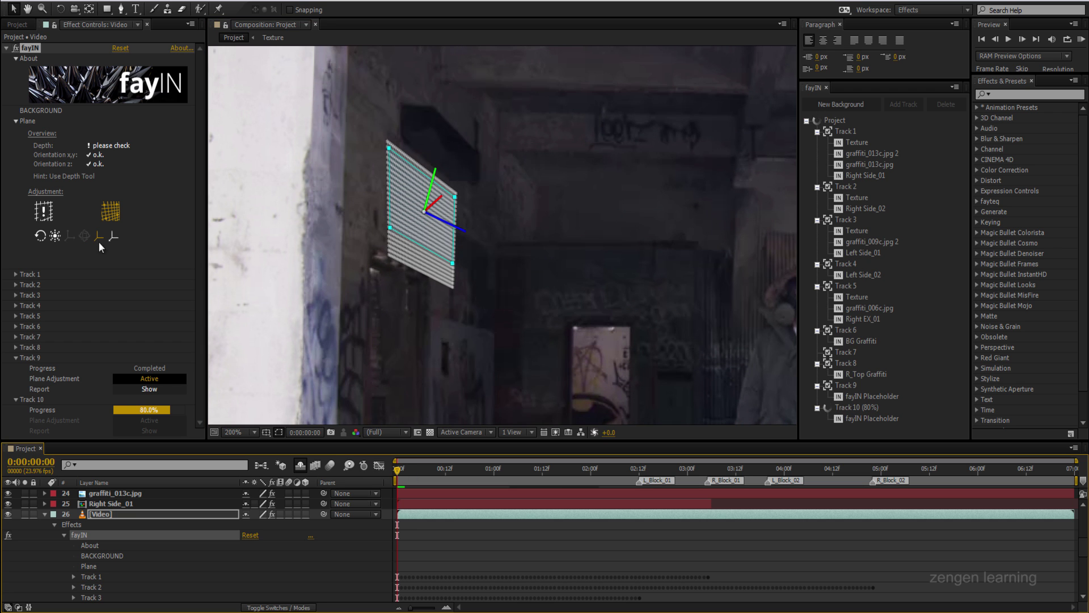
{"action": "left_click", "coordinate": [150, 389]}
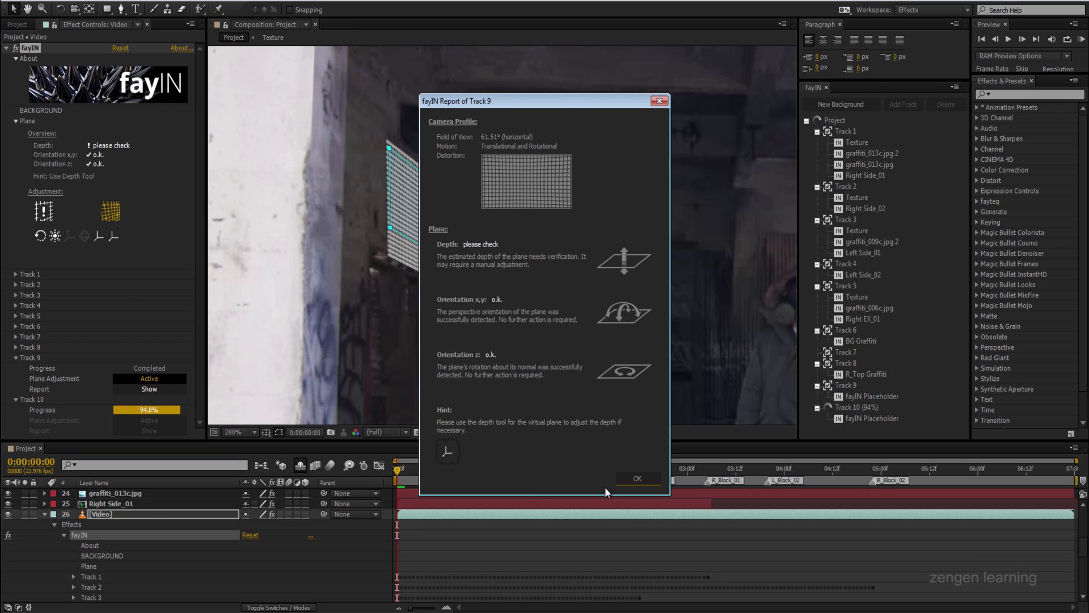
{"action": "left_click", "coordinate": [639, 479]}
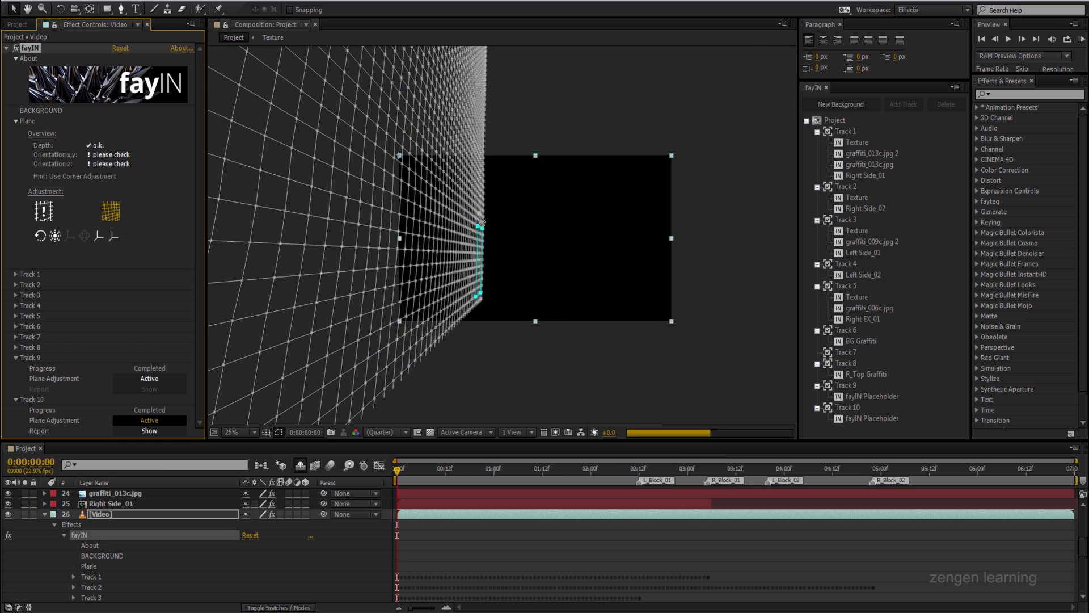
Exchange Track 10's placeholder for graffiti_006c.jpg and set the new insert's blending mode to Multiply
{"action": "scroll", "coordinate": [473, 309], "scroll_direction": "up", "scroll_amount": 1}
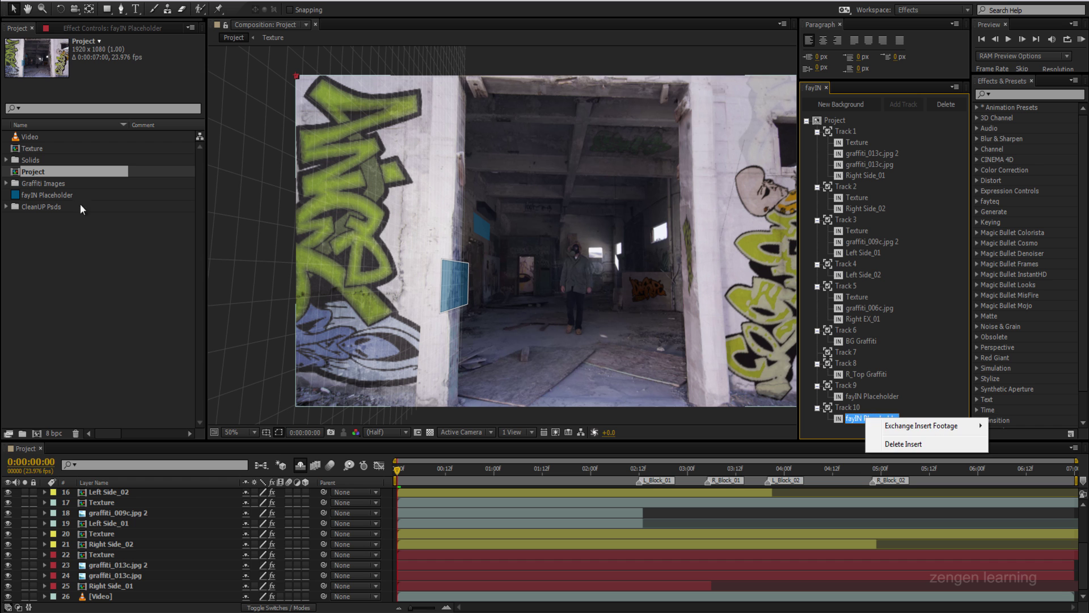
{"action": "mouse_move", "coordinate": [921, 425]}
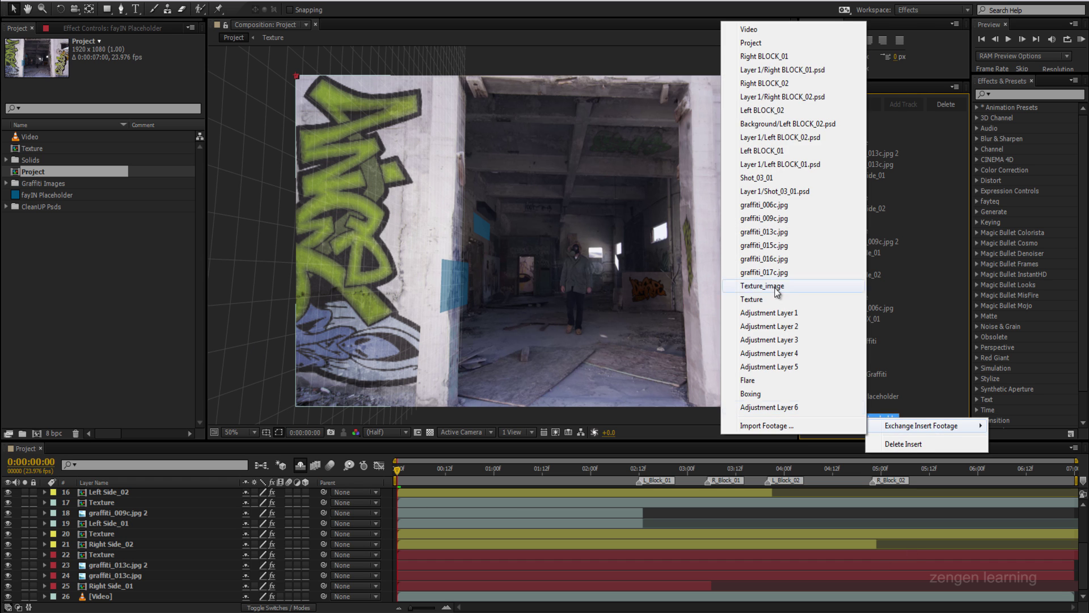
{"action": "left_click", "coordinate": [783, 210]}
{"action": "left_click", "coordinate": [419, 349]}
{"action": "scroll", "coordinate": [493, 330], "scroll_direction": "up", "scroll_amount": 1}
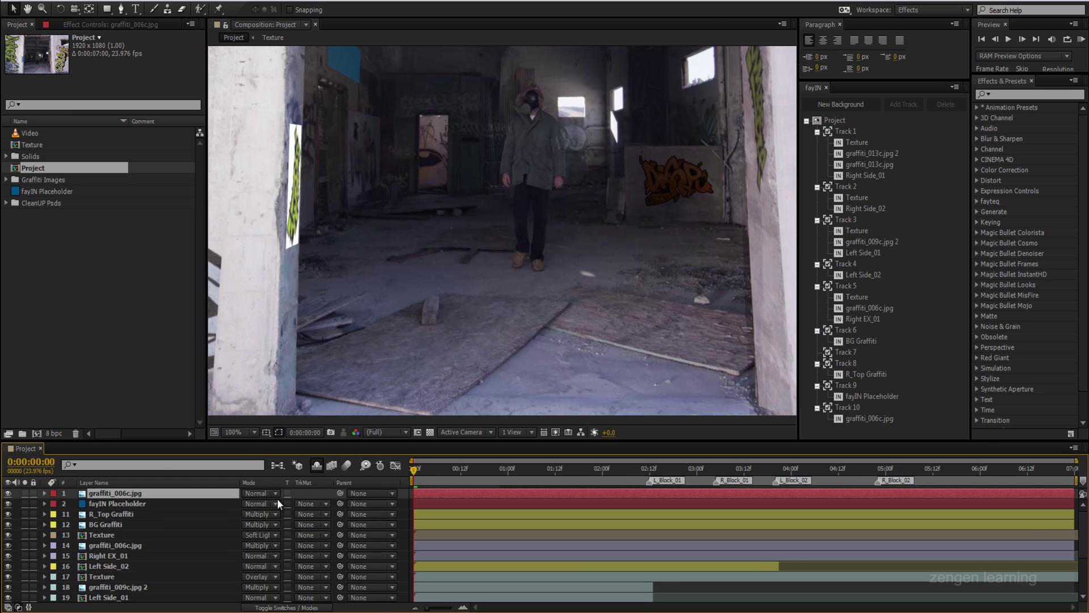
{"action": "left_click", "coordinate": [261, 493]}
{"action": "left_click", "coordinate": [292, 89]}
{"action": "key", "text": "comma"}
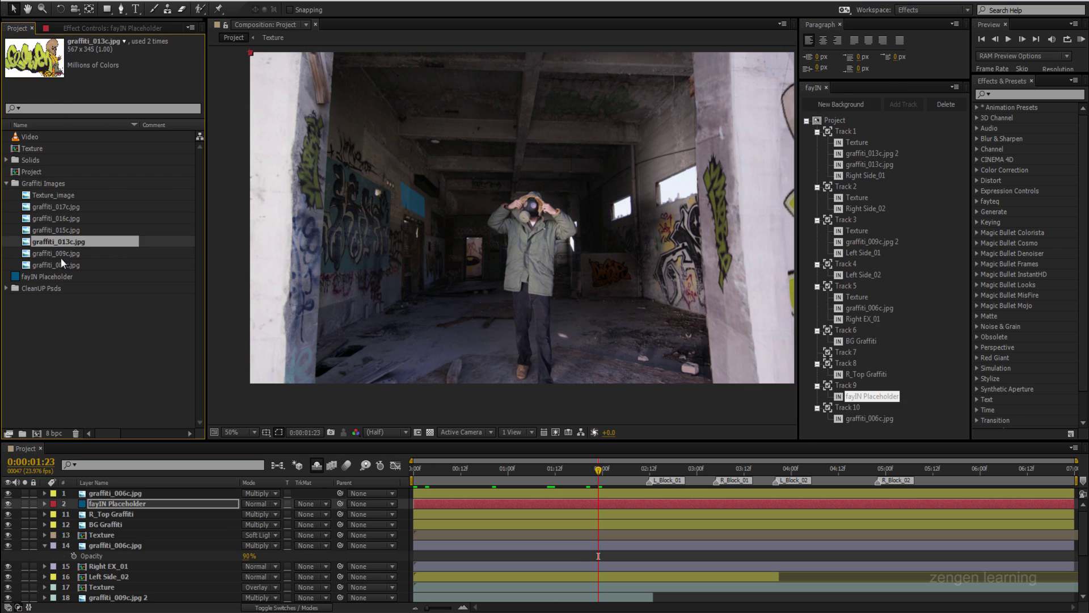
Replace Track 9's placeholder with graffiti_009c.jpg and shift the insert's translation on the left interior wall
{"action": "left_click_drag", "start_coordinate": [61, 255], "coordinate": [420, 275]}
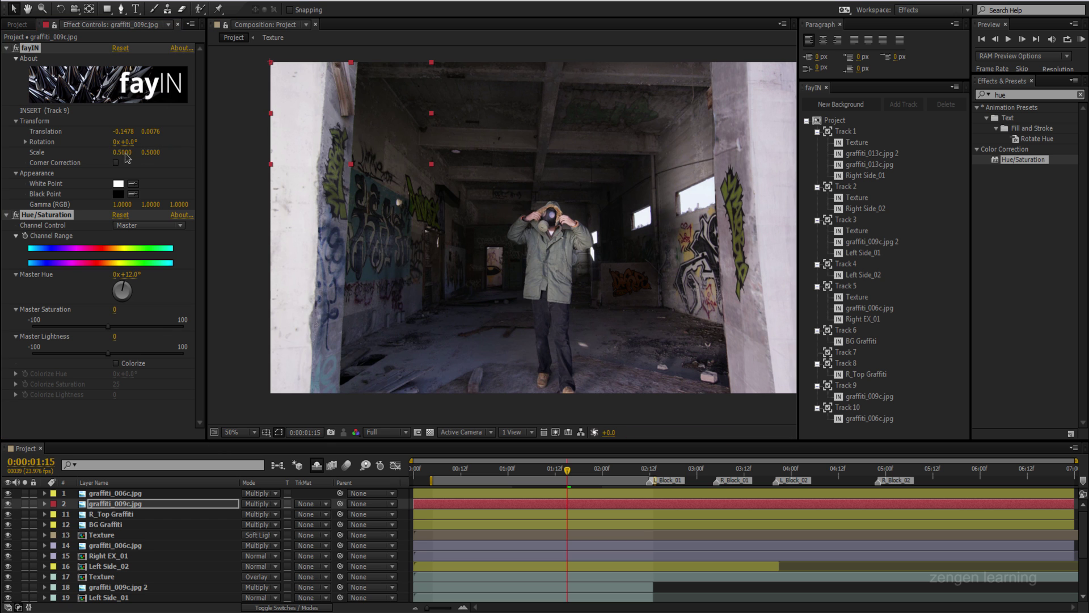
{"action": "left_click_drag", "start_coordinate": [121, 132], "coordinate": [107, 133]}
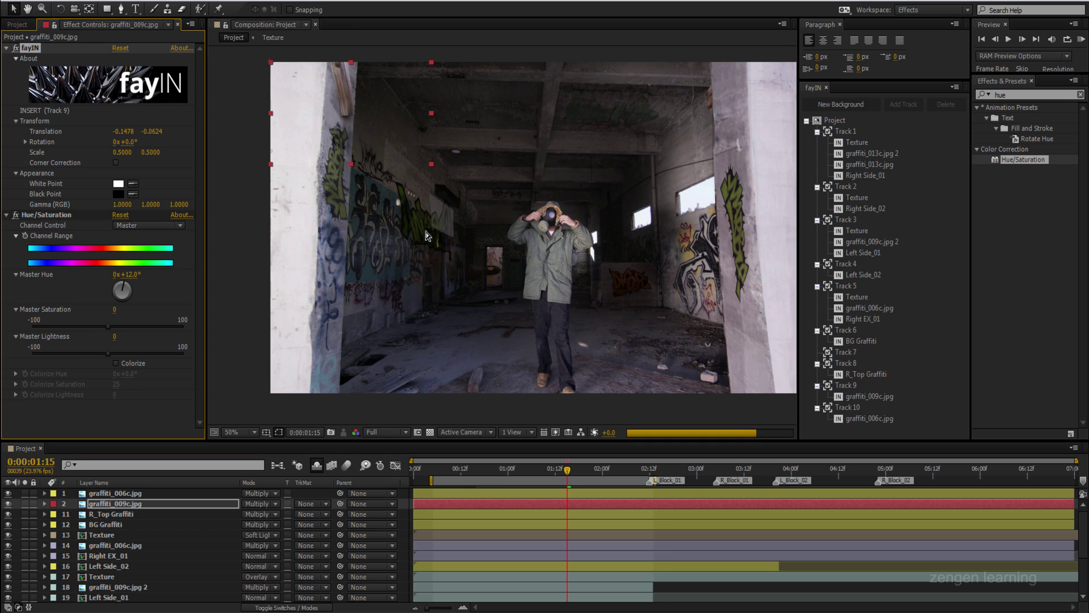
Enable Corner Correction on the Track 9 graffiti, offset its top left corner, and set translation to -0.3159, 0.0741 and scale to 0.4
{"action": "left_click", "coordinate": [116, 163]}
{"action": "left_click", "coordinate": [501, 548]}
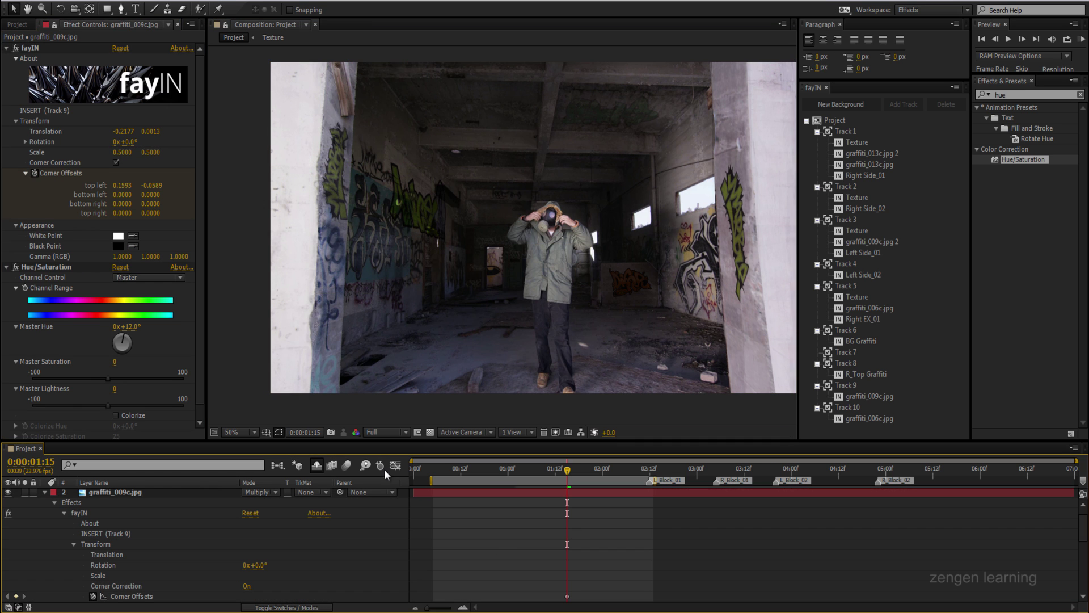
{"action": "left_click_drag", "start_coordinate": [521, 345], "coordinate": [469, 306]}
{"action": "left_click", "coordinate": [549, 519]}
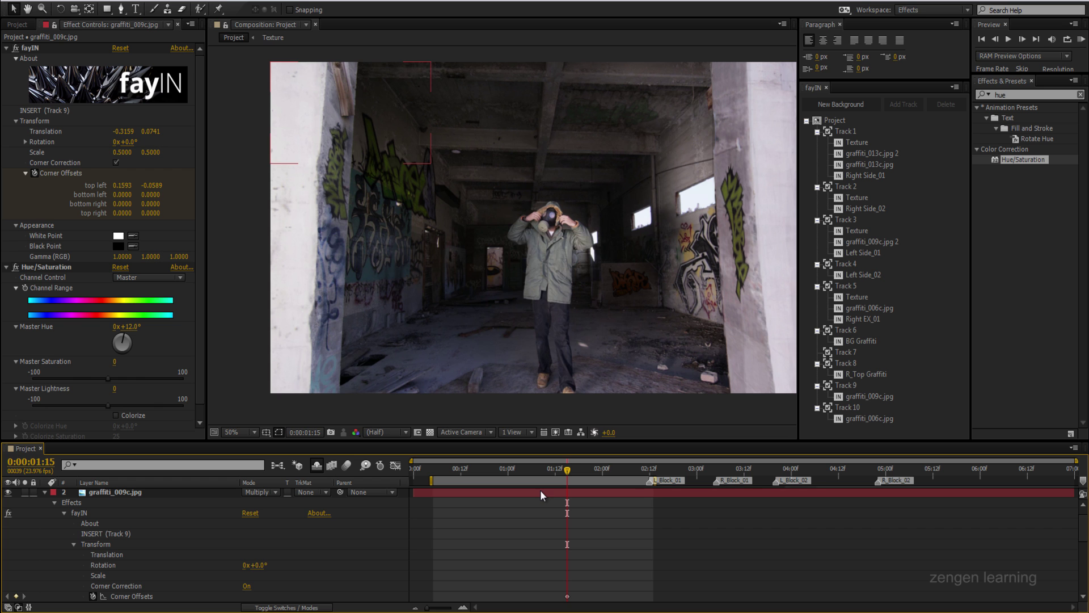
{"action": "left_click", "coordinate": [161, 166]}
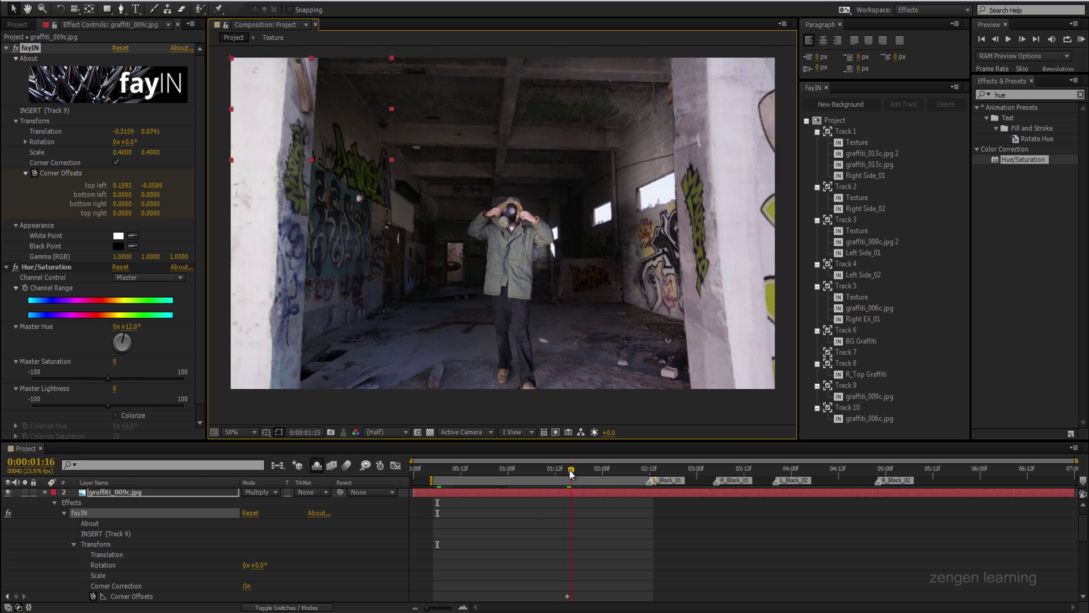
Rename the video copy Left Pillar ROTO, mask the left pillar's inner face and keyframe its mask path at the shot's start
{"action": "left_click_drag", "start_coordinate": [571, 469], "coordinate": [414, 470]}
{"action": "left_click", "coordinate": [122, 596]}
{"action": "key", "text": "Return"}
{"action": "key", "text": "alt+shift+m"}
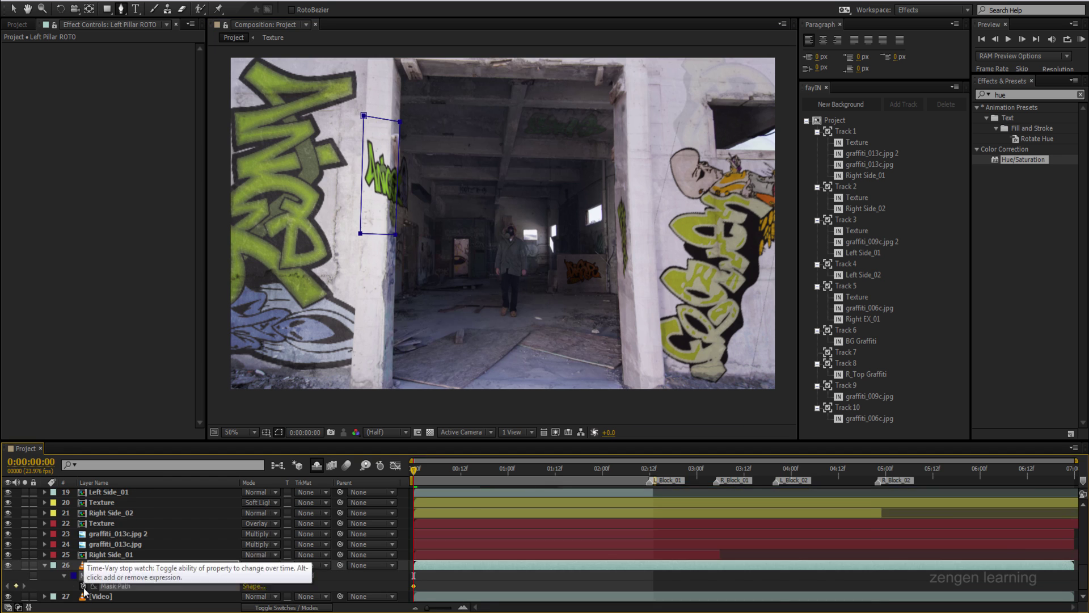
{"action": "key", "text": "equal"}
Keyframe the Left Pillar ROTO mask path to follow the left pillar through about 0:00:01:04
{"action": "left_click", "coordinate": [604, 470]}
{"action": "left_click_drag", "start_coordinate": [603, 470], "coordinate": [641, 473]}
{"action": "key", "text": "KP_0"}
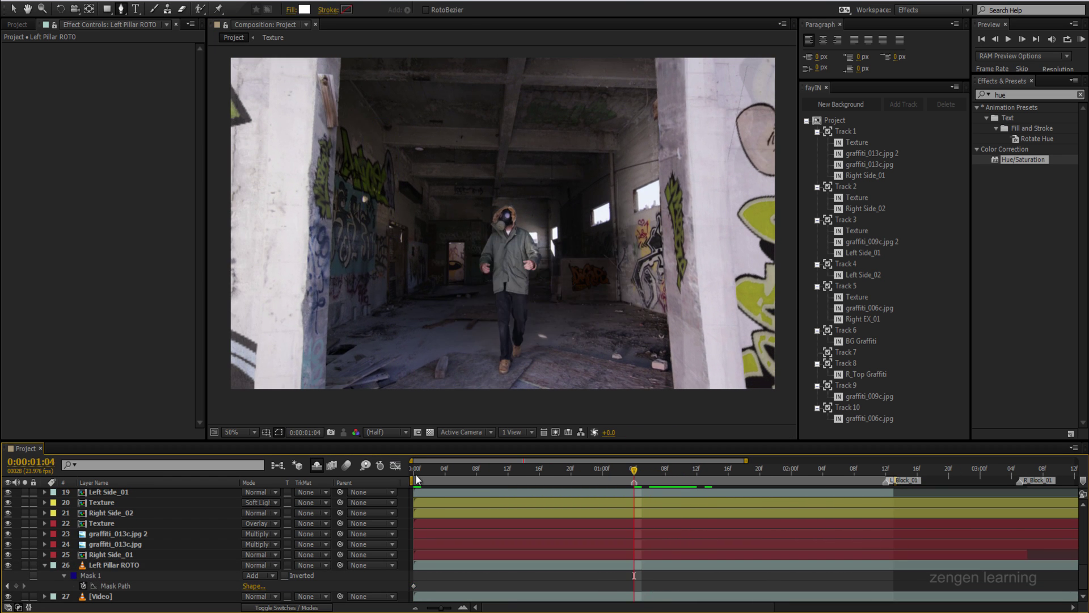
{"action": "key", "text": "grave"}
{"action": "scroll", "coordinate": [581, 284], "scroll_direction": "up", "scroll_amount": 4}
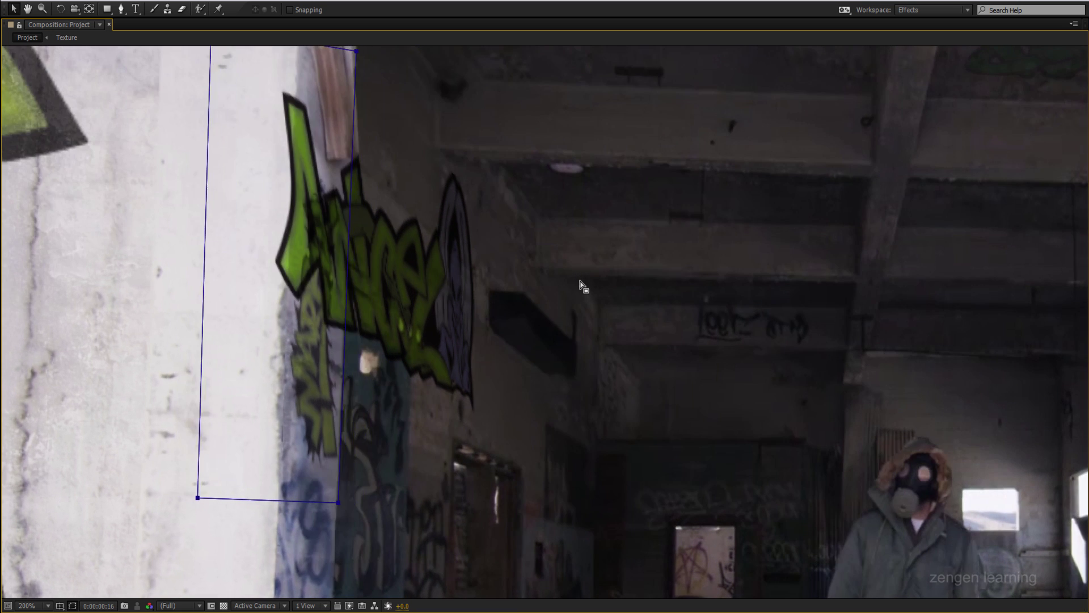
{"action": "scroll", "coordinate": [583, 286], "scroll_direction": "down", "scroll_amount": 1}
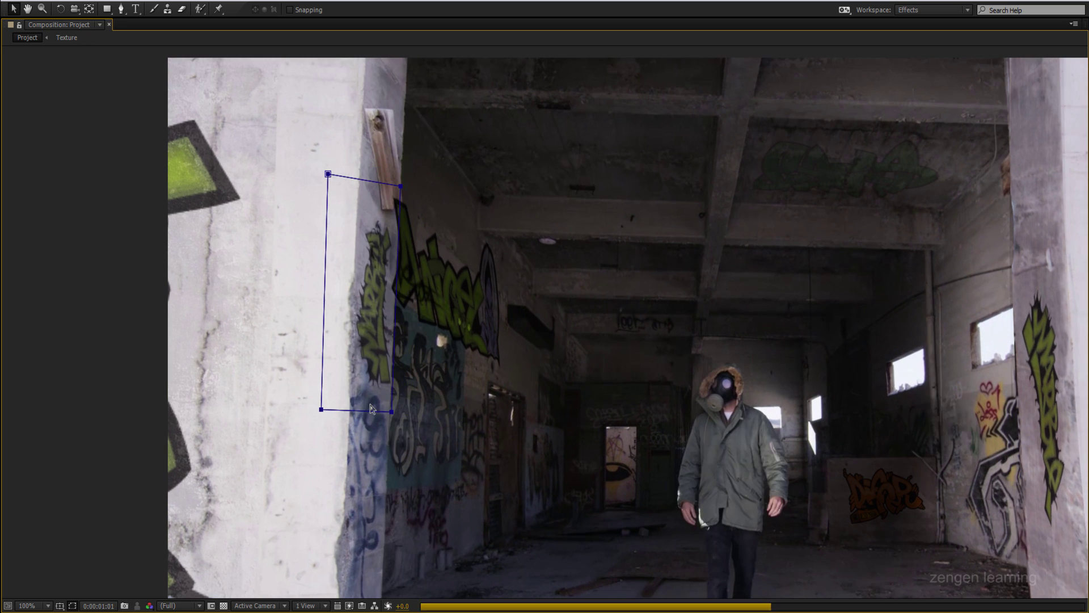
{"action": "key", "text": "grave"}
Place Left Pillar ROTO above the Track 9 graffiti_009c.jpg layer and check its mask path keyframes against playback
{"action": "left_click", "coordinate": [119, 513]}
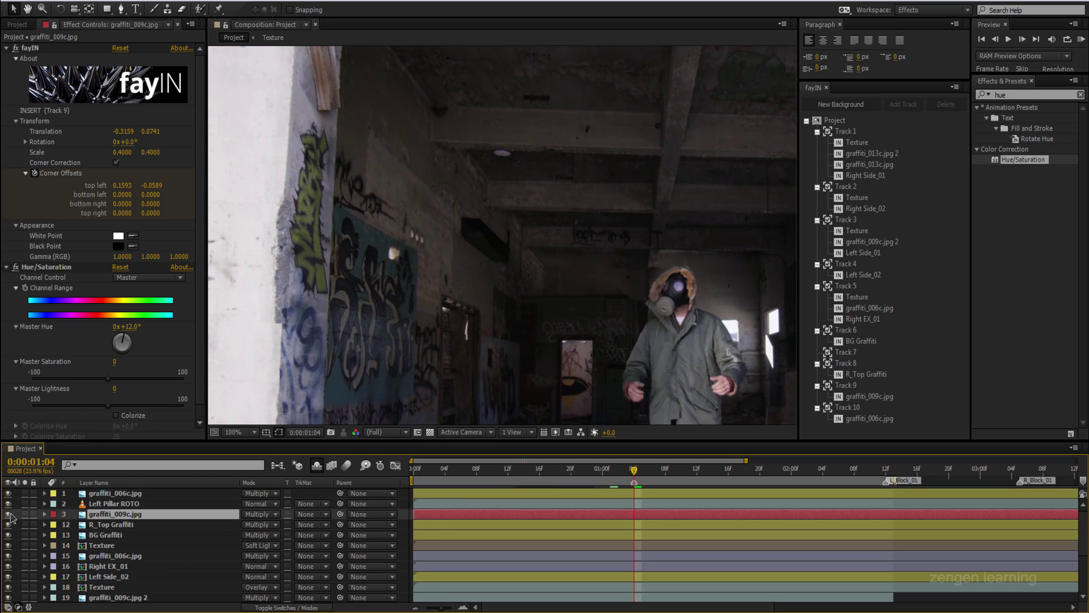
{"action": "scroll", "coordinate": [562, 282], "scroll_direction": "down", "scroll_amount": 1}
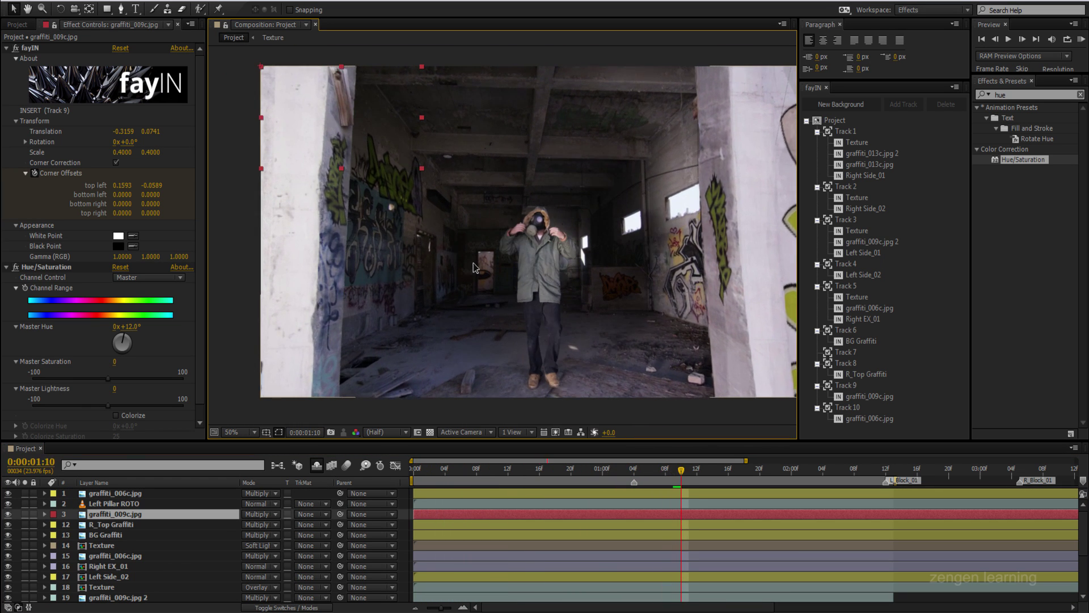
{"action": "key", "text": "ctrl+Up"}
{"action": "key", "text": "u"}
{"action": "key", "text": "space"}
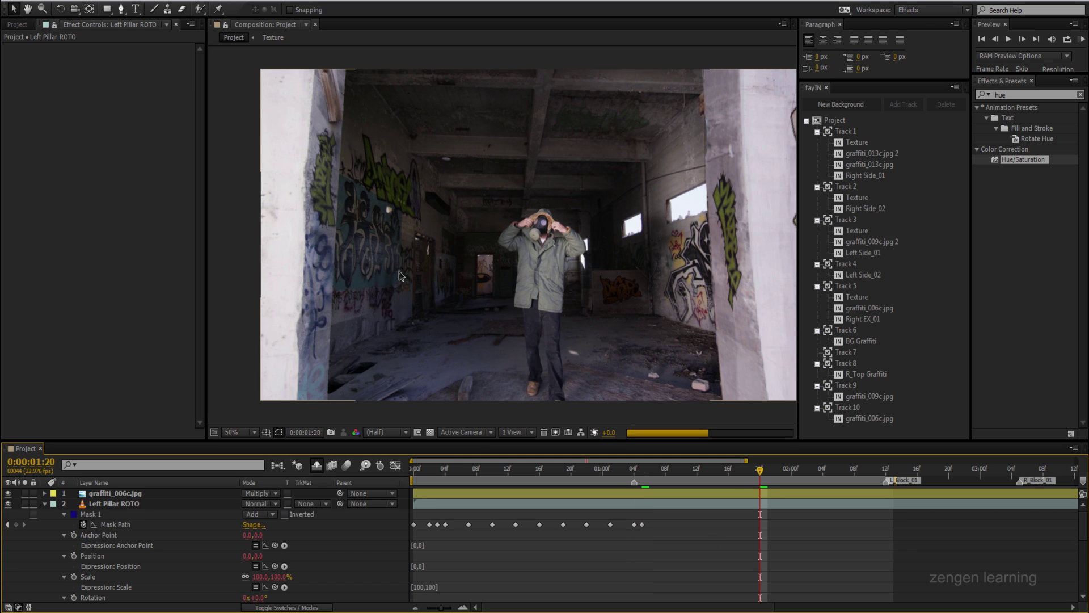
Set the Hue/Saturation on Track 10's graffiti_006c.jpg to a master hue of 25° and a master saturation of 10
{"action": "left_click", "coordinate": [45, 504]}
{"action": "key", "text": "ctrl+Up"}
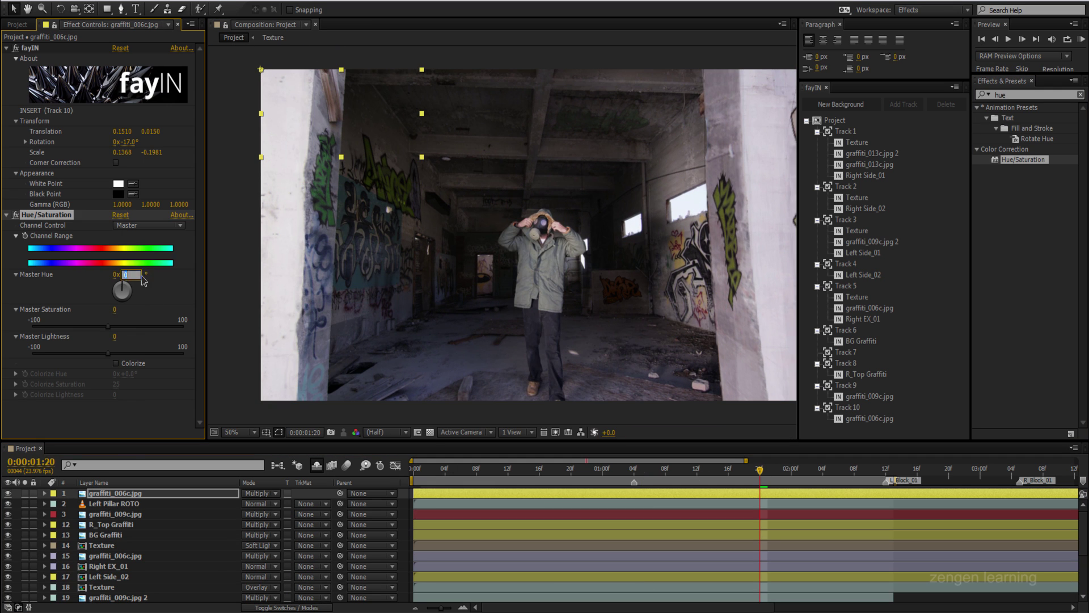
{"action": "key", "text": "ctrl+Up"}
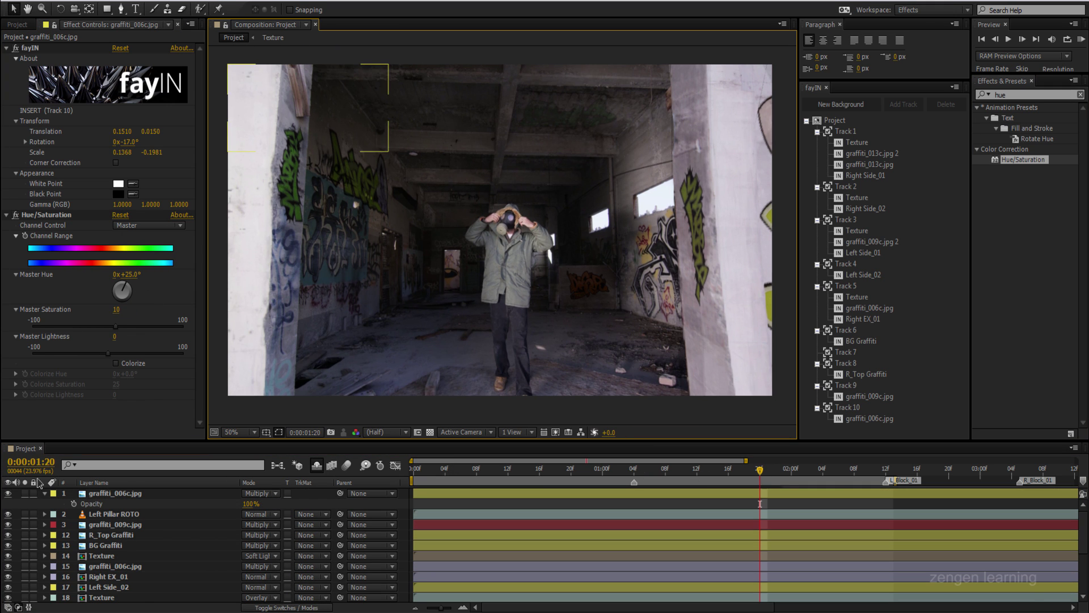
{"action": "right_click", "coordinate": [851, 407]}
{"action": "left_click", "coordinate": [936, 264]}
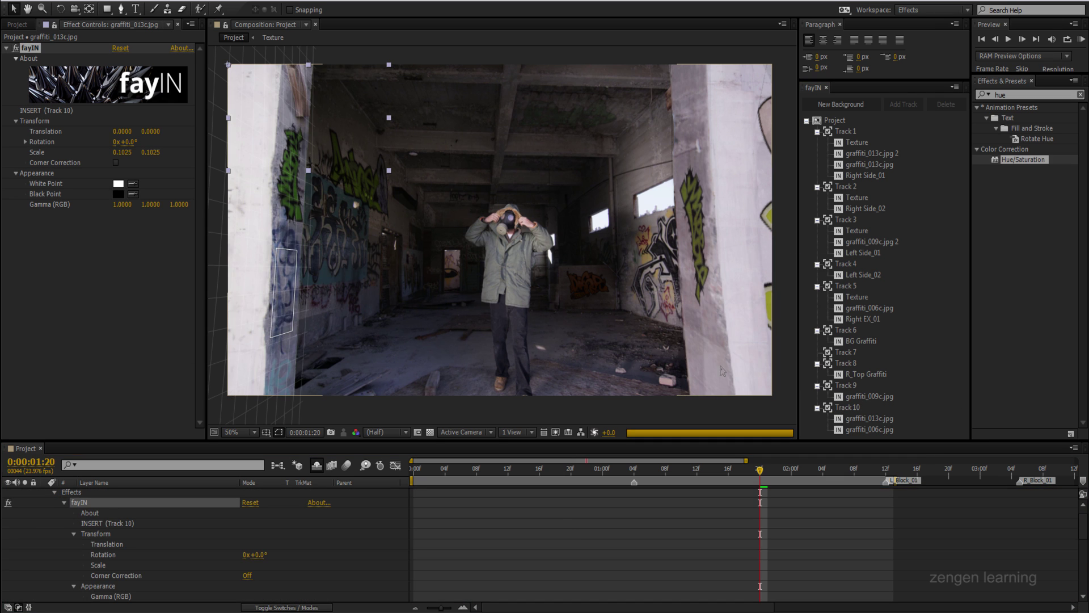
{"action": "key", "text": "ctrl+z"}
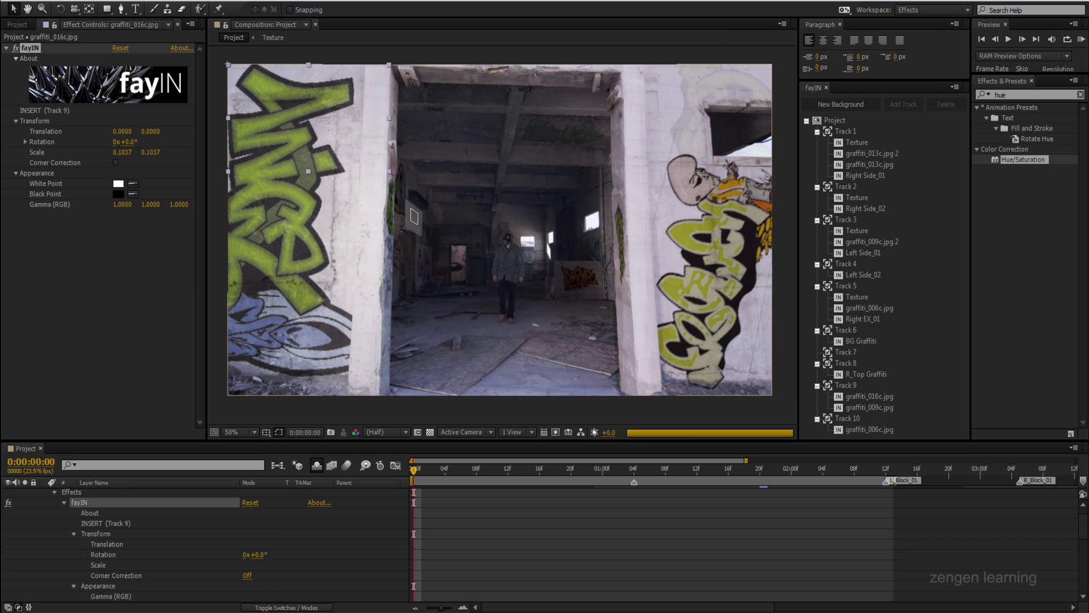
Insert graffiti_013c.jpg on Track 9 beneath Left Pillar ROTO and set its blending mode to Multiply
{"action": "left_click", "coordinate": [998, 403]}
{"action": "left_click", "coordinate": [260, 514]}
{"action": "left_click", "coordinate": [301, 128]}
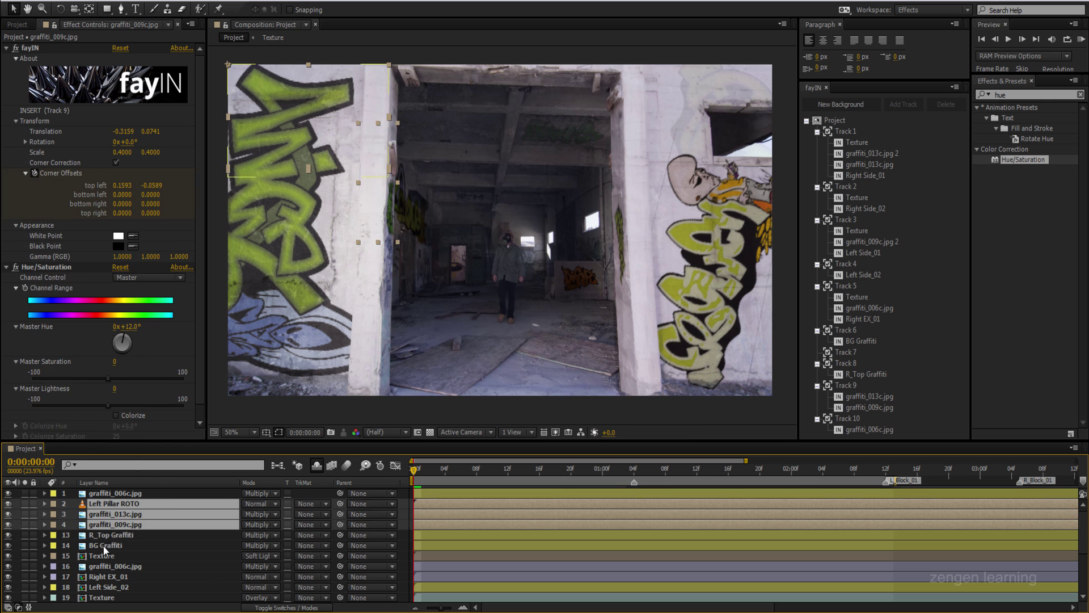
Place graffiti_013c.jpg low on the left interior wall with translation -0.4784, -0.5070, rotation -12.7°, scale 0.35 and opacity 80%
{"action": "left_click", "coordinate": [114, 514]}
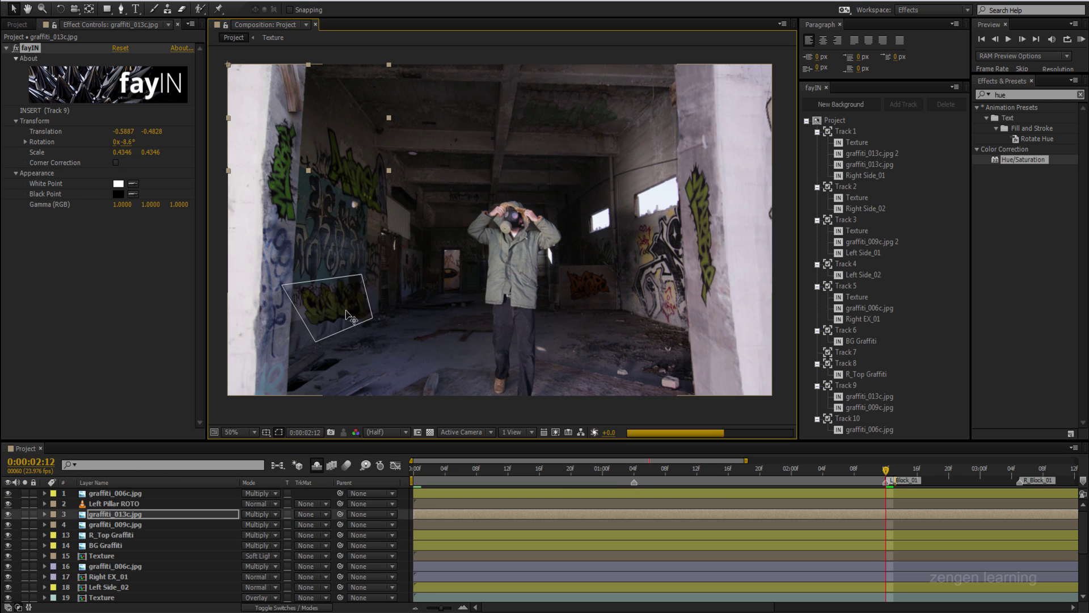
{"action": "scroll", "coordinate": [348, 314], "scroll_direction": "up", "scroll_amount": 2}
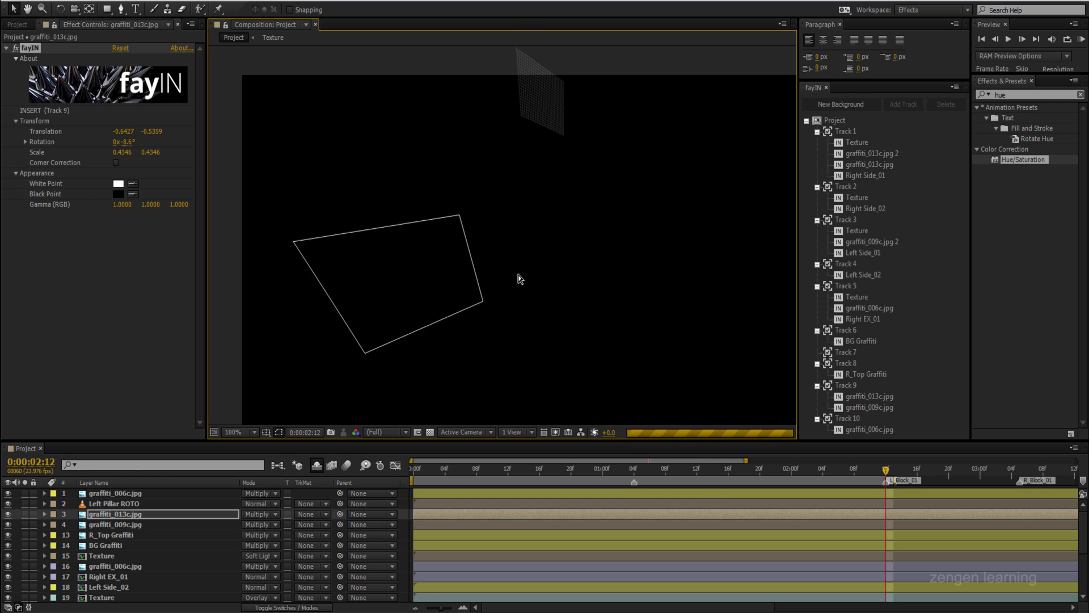
{"action": "key", "text": "t"}
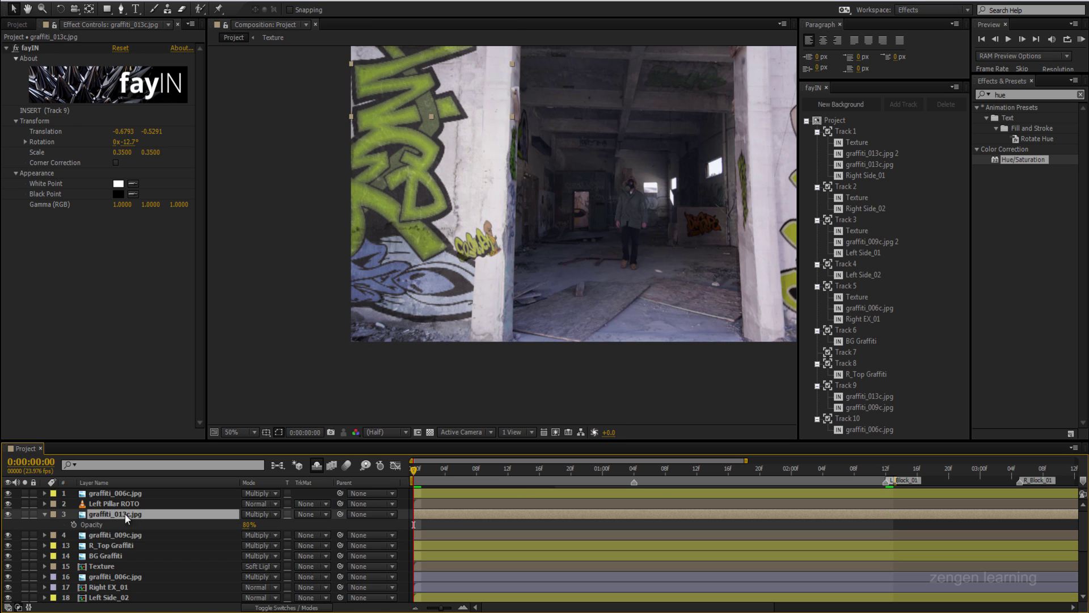
{"action": "left_click", "coordinate": [113, 503]}
{"action": "key", "text": "m"}
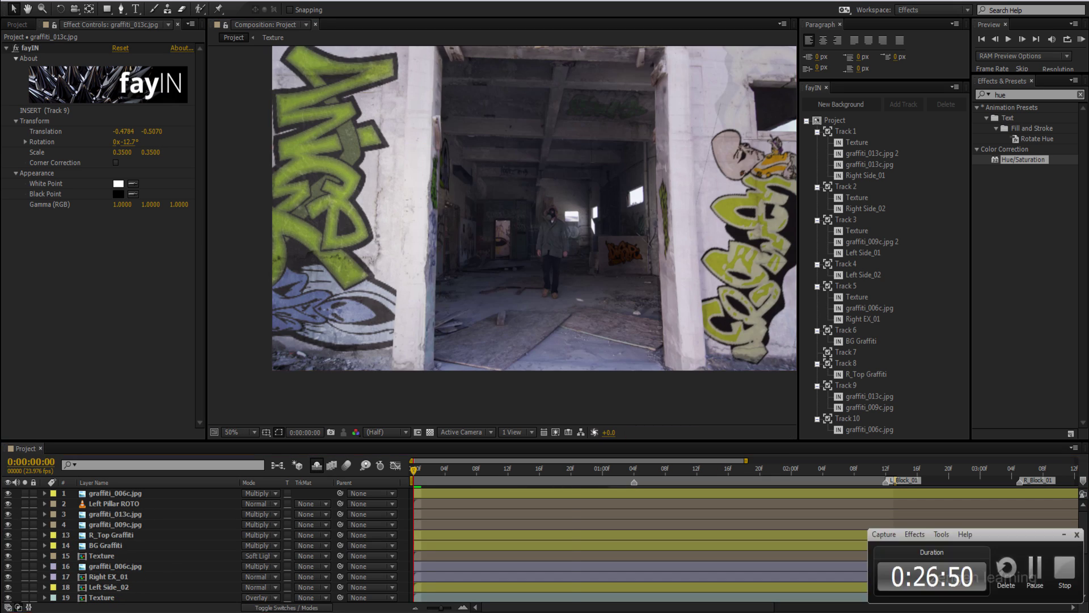
Mask the doorway on the Looks_02_Glamour GOLD layer and keyframe the layer's opacity with its blending mode set to Add
{"action": "key", "text": "m"}
{"action": "key", "text": "Page_Down"}
{"action": "key", "text": "Page_Down"}
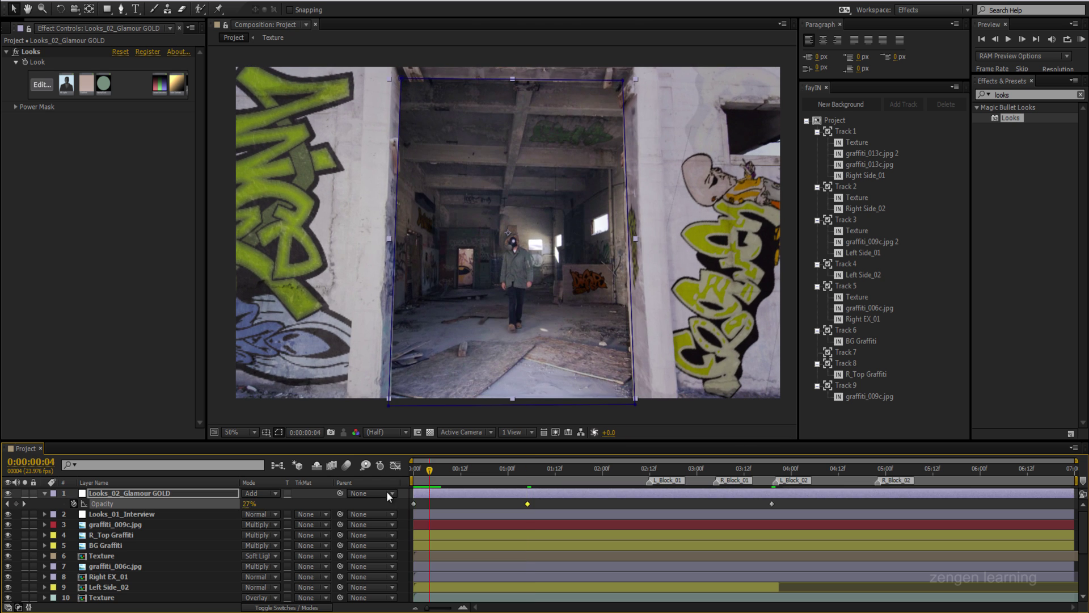
Apply the Blockbuster look to the Looks_03 layer and fit its mask around the man at 0:00:02:02
{"action": "left_click_drag", "start_coordinate": [429, 470], "coordinate": [602, 476]}
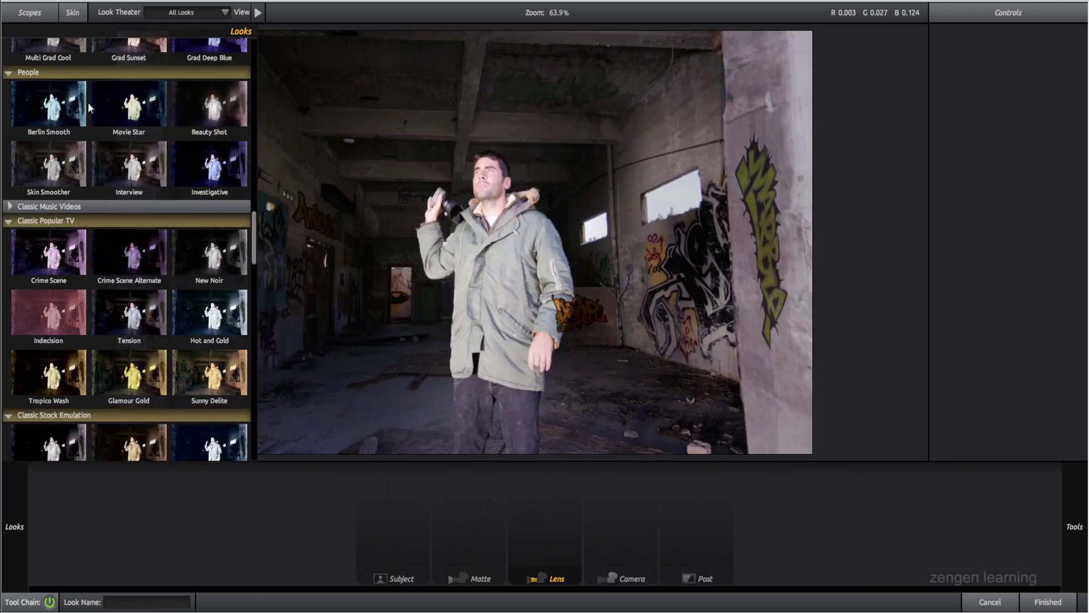
{"action": "left_click", "coordinate": [186, 169]}
{"action": "left_click", "coordinate": [186, 282]}
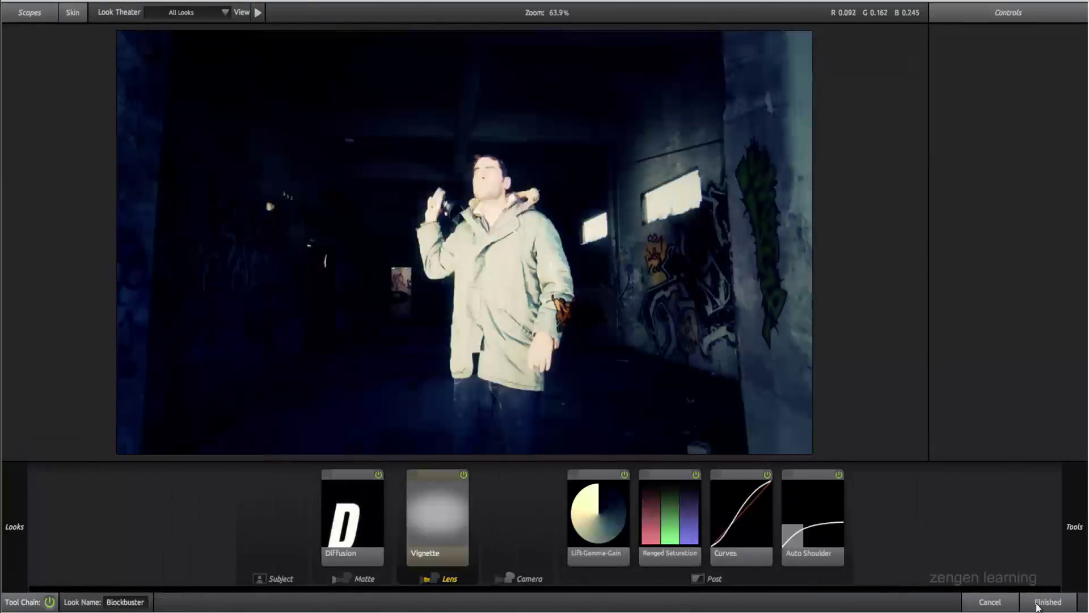
{"action": "left_click", "coordinate": [1047, 602]}
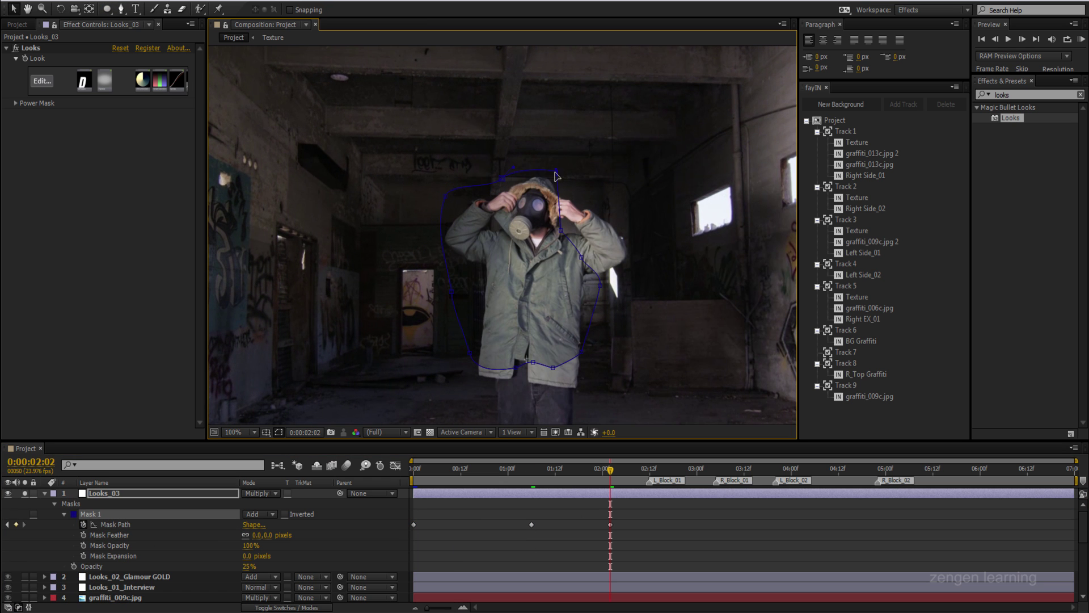
{"action": "left_click_drag", "start_coordinate": [485, 142], "coordinate": [584, 198]}
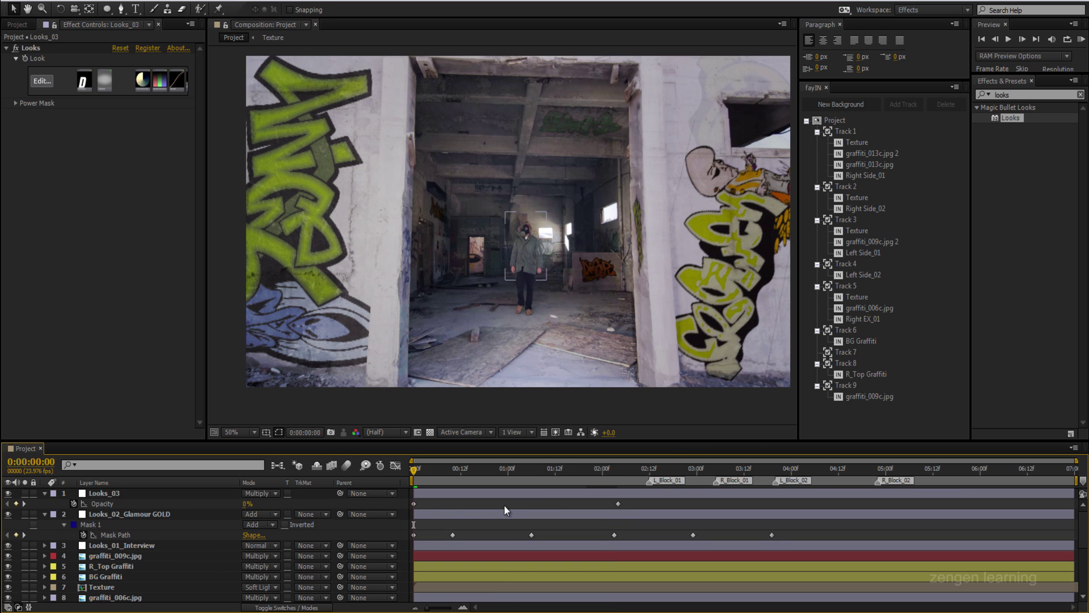
Check the Looks_01_Interview layer's opacity and review the graded shot through to its end
{"action": "left_click", "coordinate": [122, 545]}
{"action": "key", "text": "t"}
{"action": "left_click_drag", "start_coordinate": [519, 471], "coordinate": [1009, 470]}
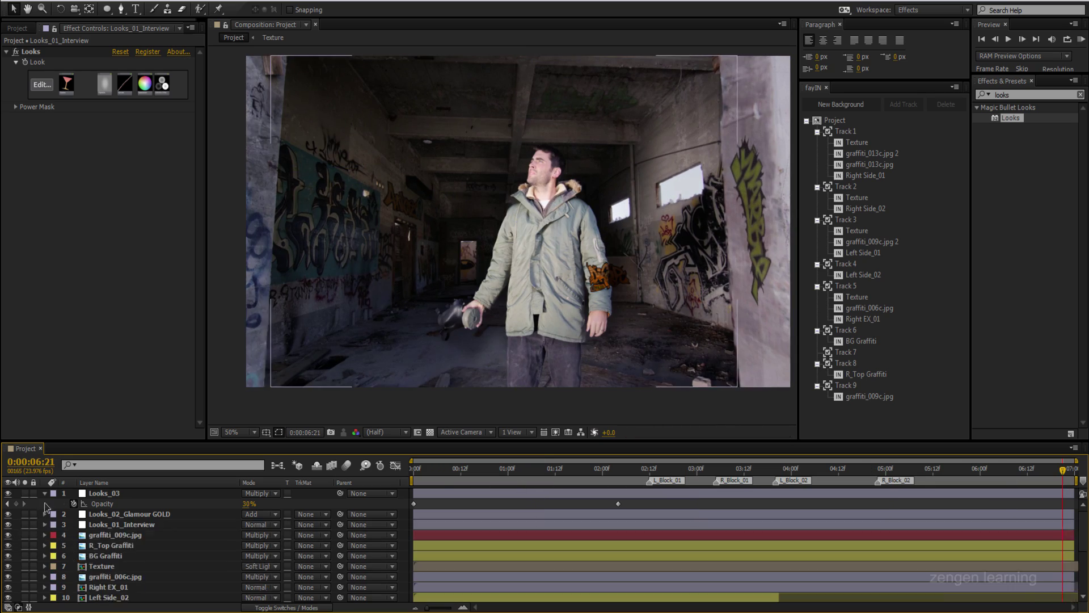
Set the Flare layer's blending mode to Add and give its optical flare a blue color and position 1908, 258
{"action": "left_click", "coordinate": [498, 468]}
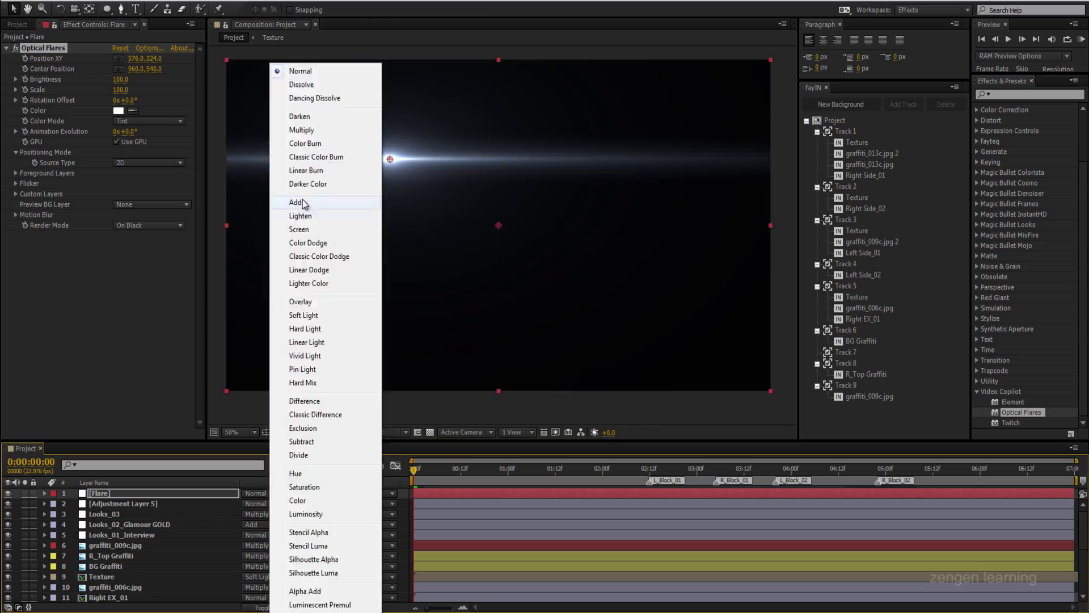
{"action": "left_click", "coordinate": [316, 207]}
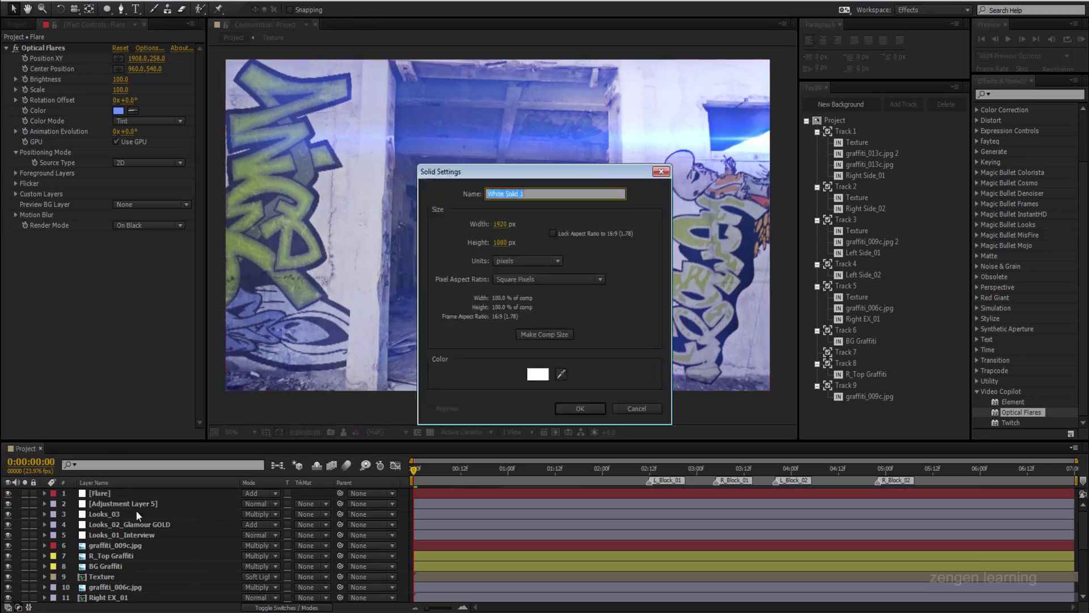